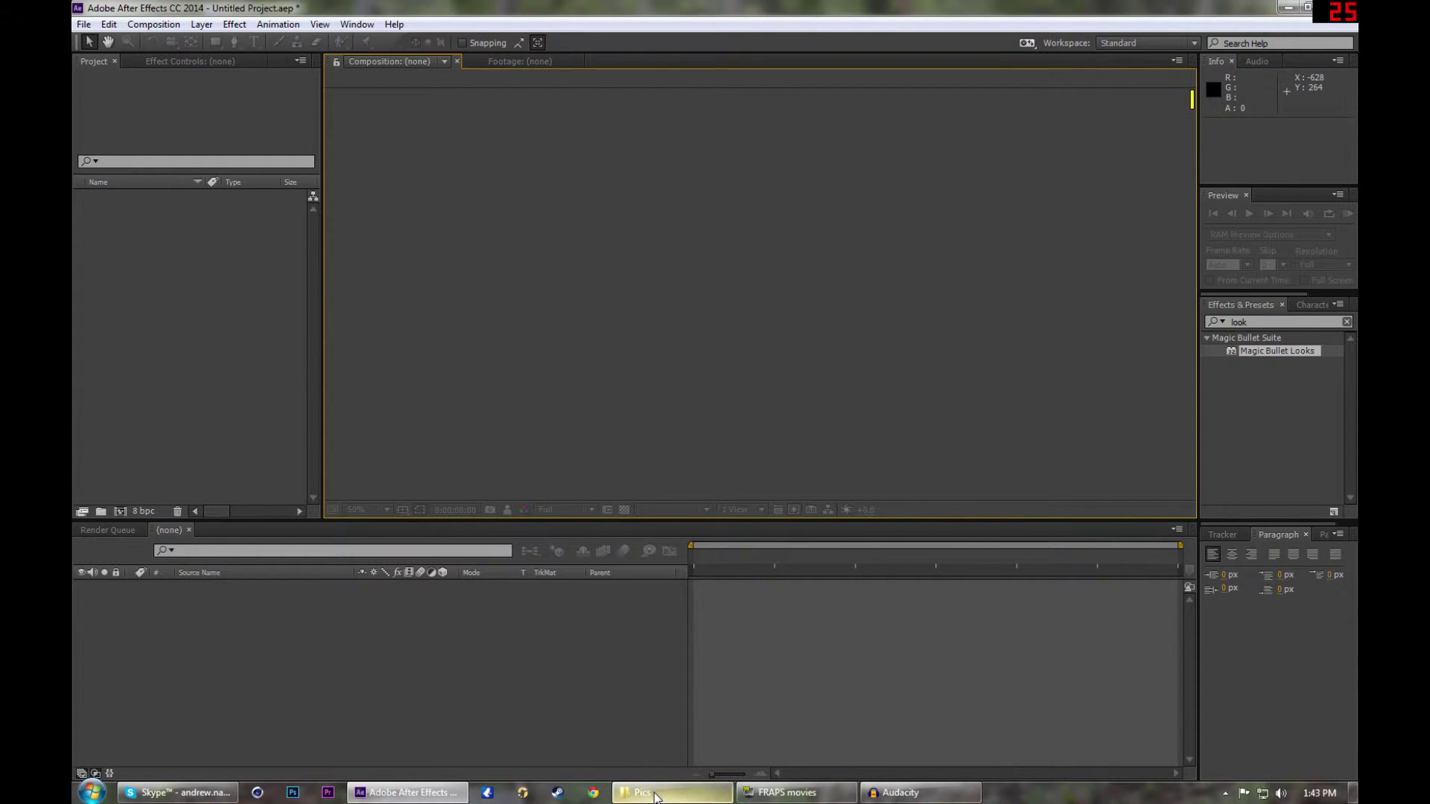
Drag DSC_0110 from the Pics Explorer window into the After Effects Project panel
mouse_move(655, 797)
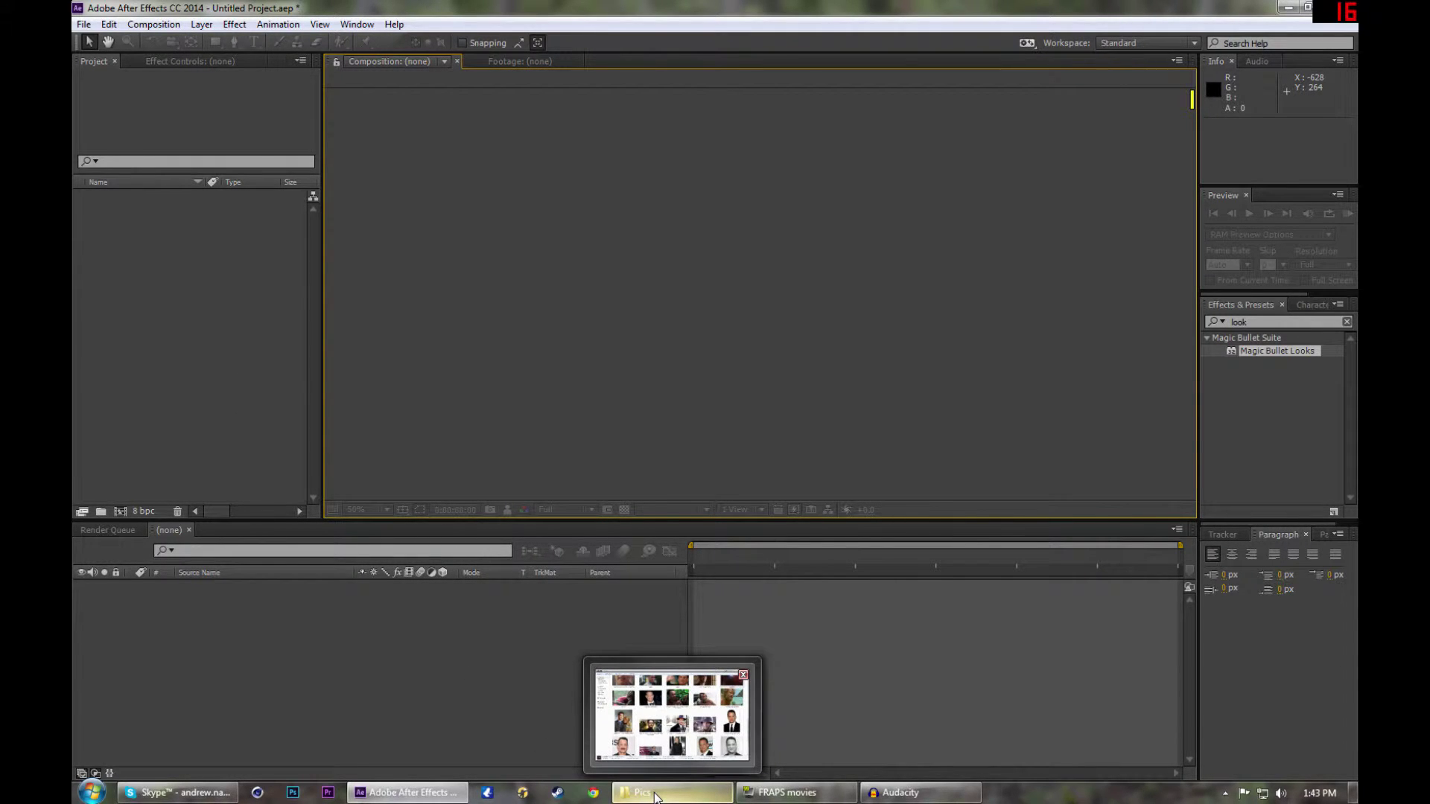
left_click(654, 795)
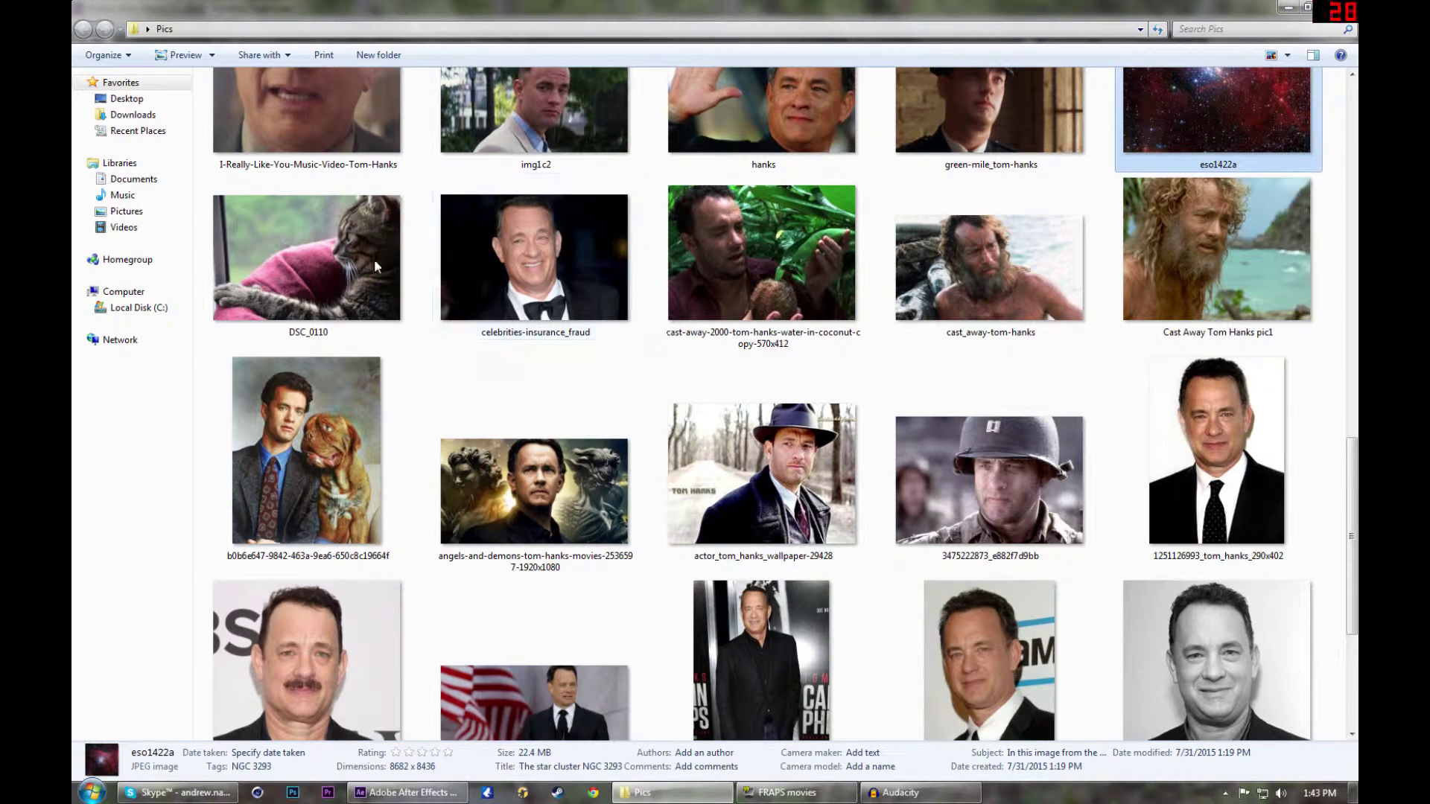
scroll(326, 248, "up", 5)
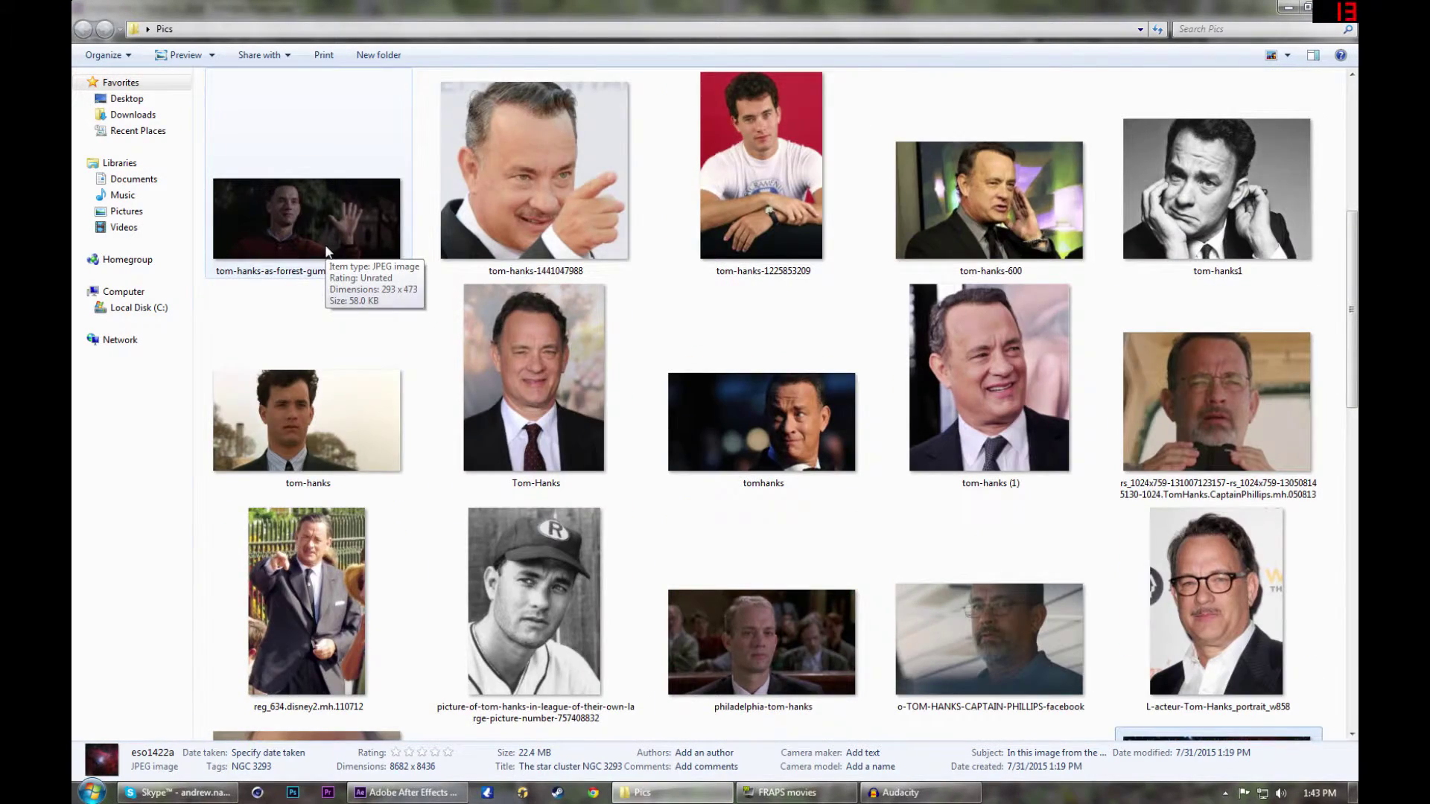
scroll(326, 248, "down", 3)
scroll(335, 256, "down", 5)
scroll(339, 236, "up", 3)
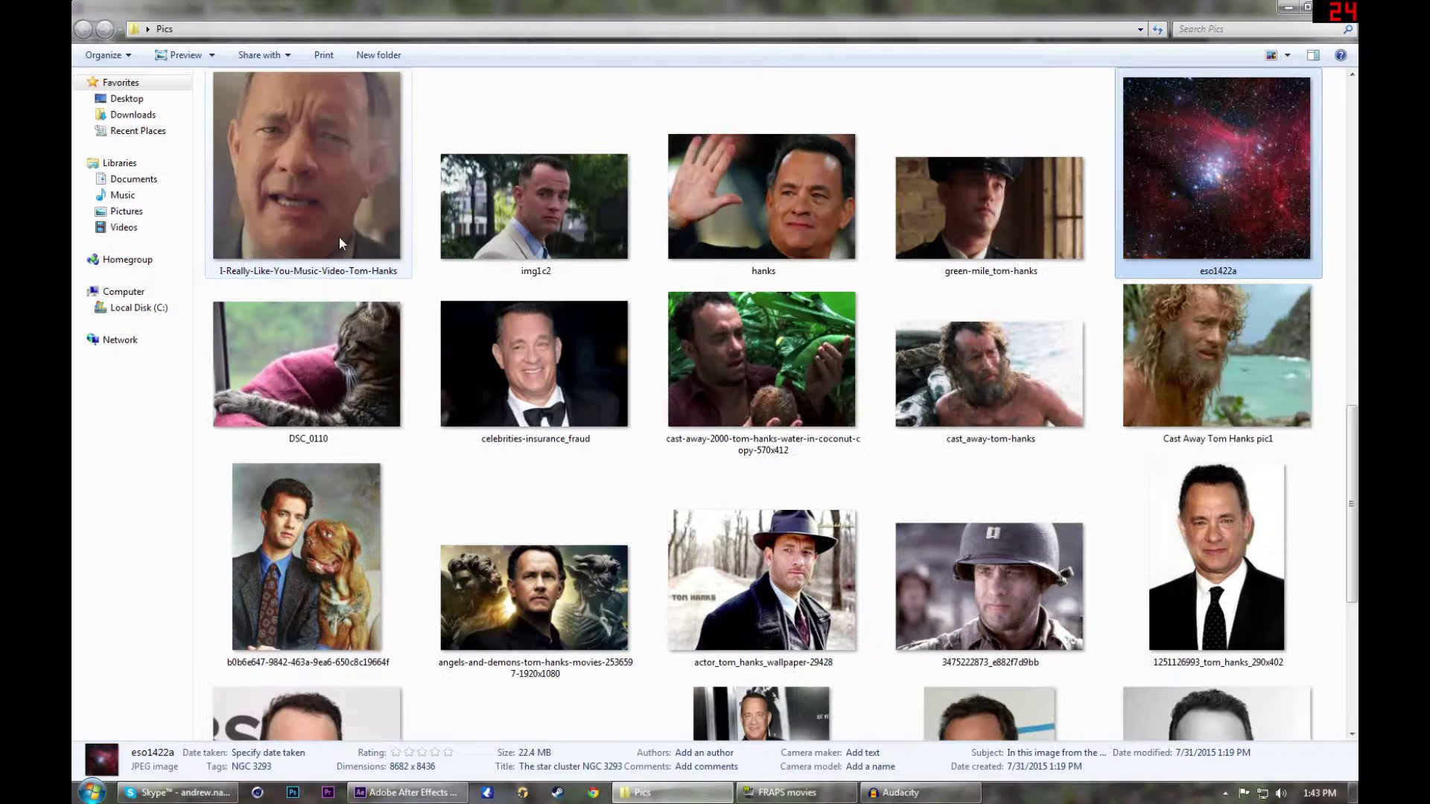
left_click(358, 347)
left_click_drag(358, 347, 198, 333)
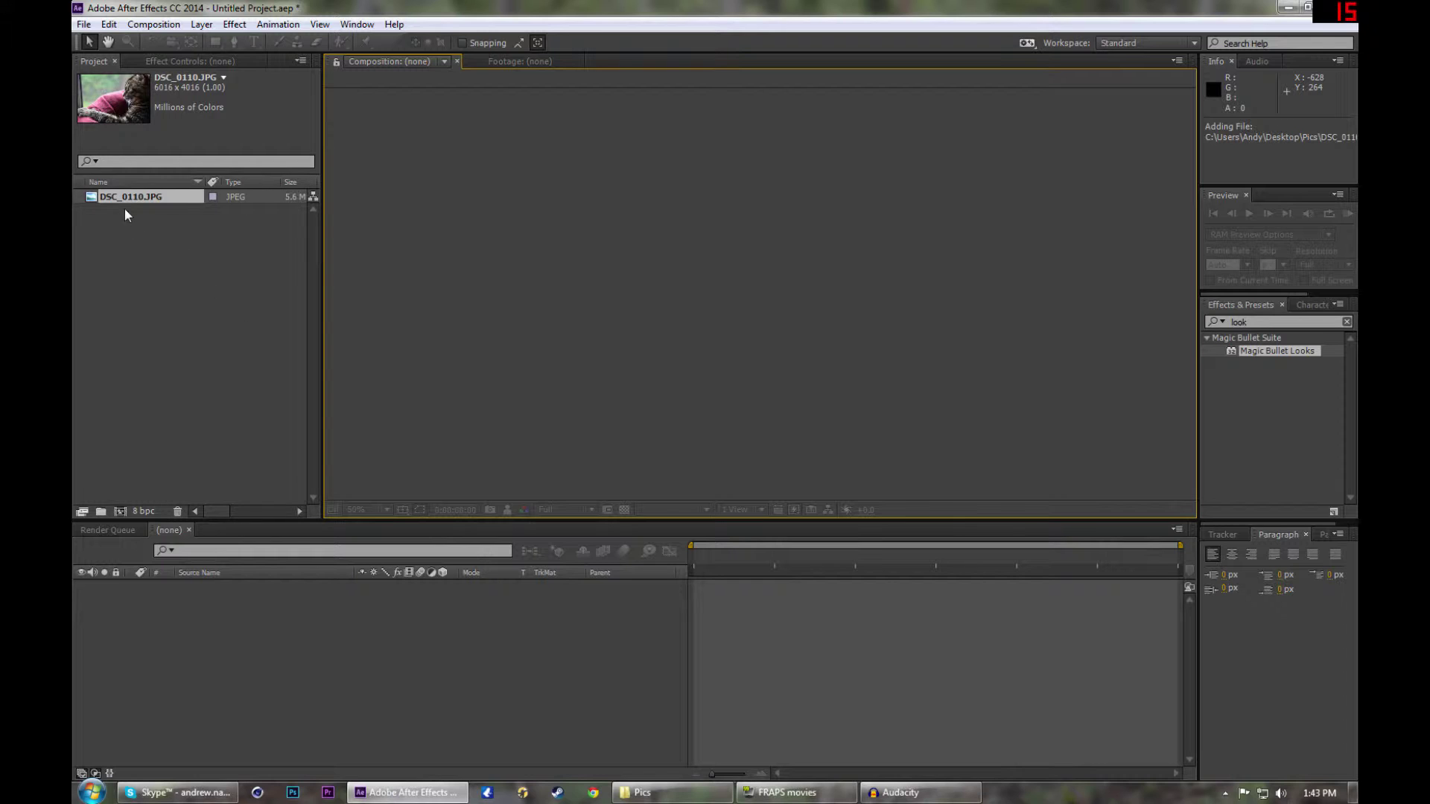
Create the HDTV 1080 29.97 composition Comp 1 and add DSC_0110.JPG as its layer
left_click(134, 465)
left_click(120, 509)
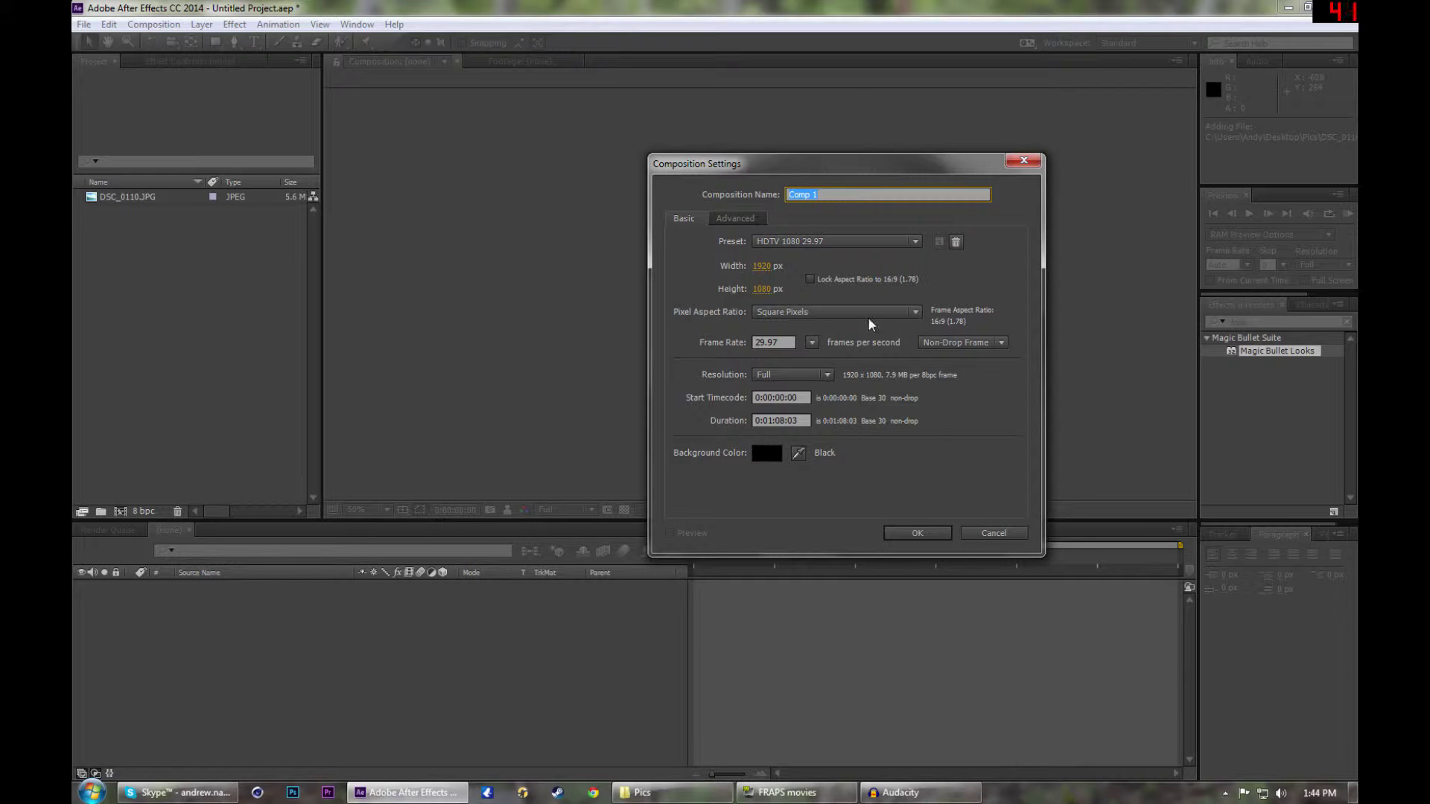
left_click(914, 533)
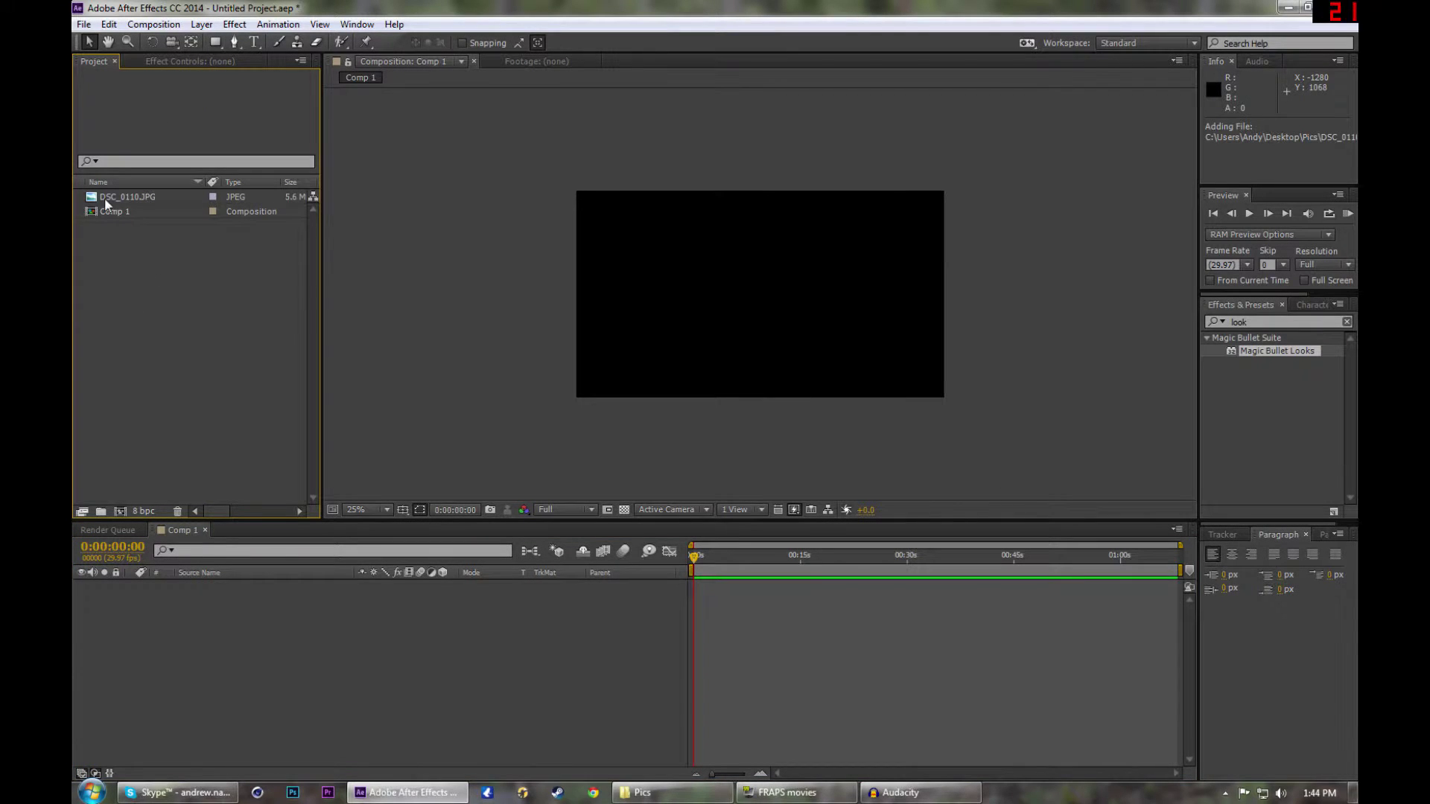
left_click_drag(92, 198, 217, 630)
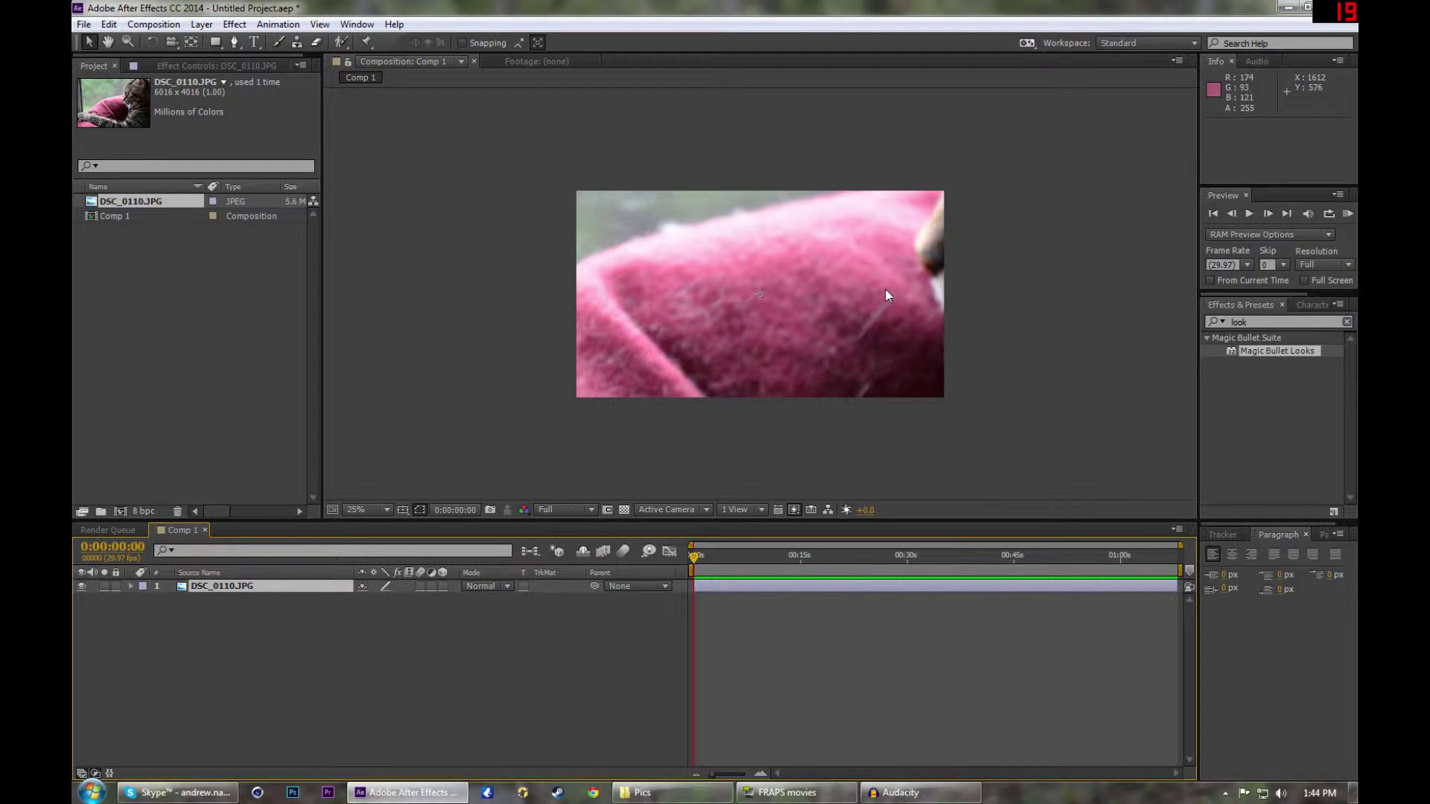
Scale the DSC_0110.JPG layer down to about 32% and move it slightly lower
left_click(131, 587)
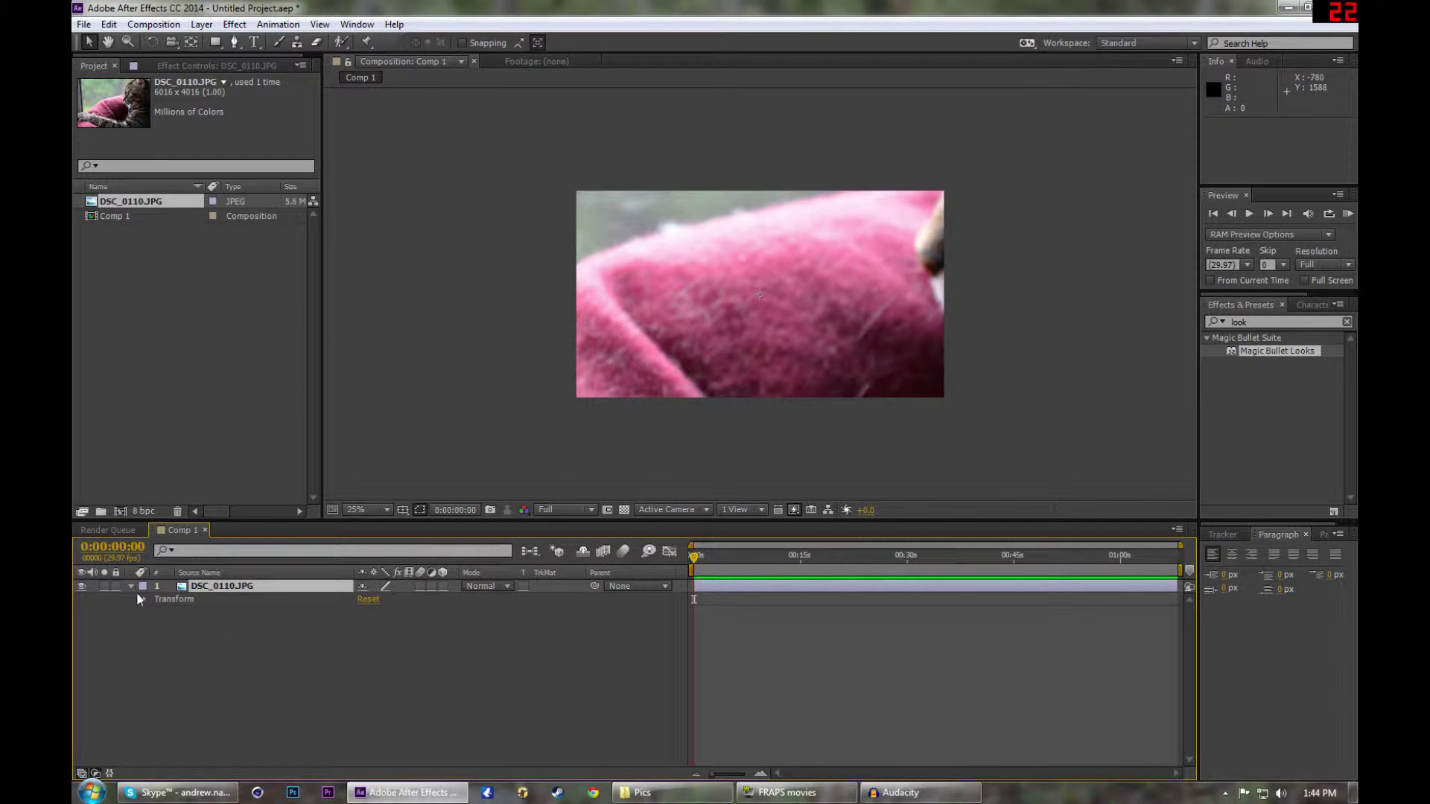
left_click(143, 600)
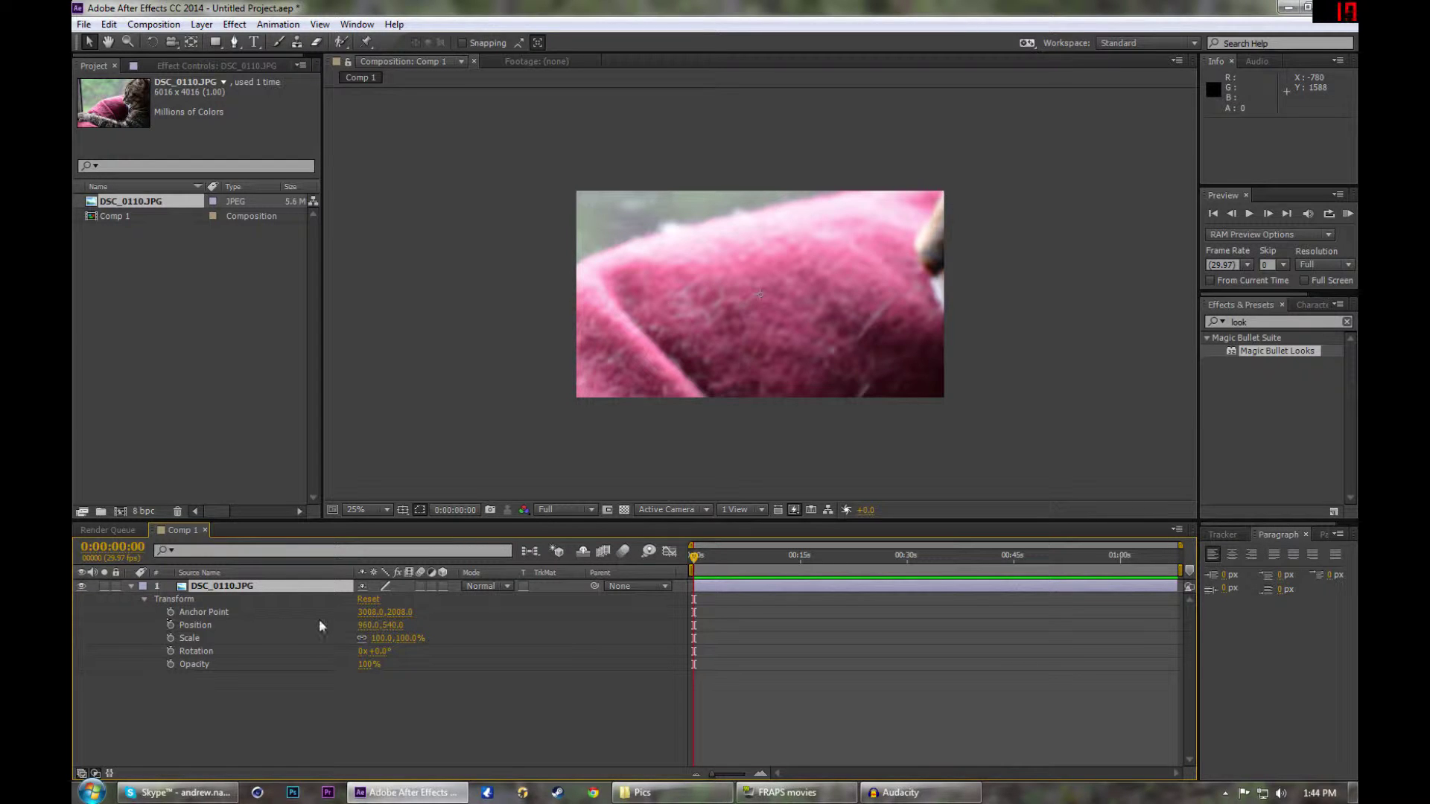
left_click_drag(380, 638, 333, 638)
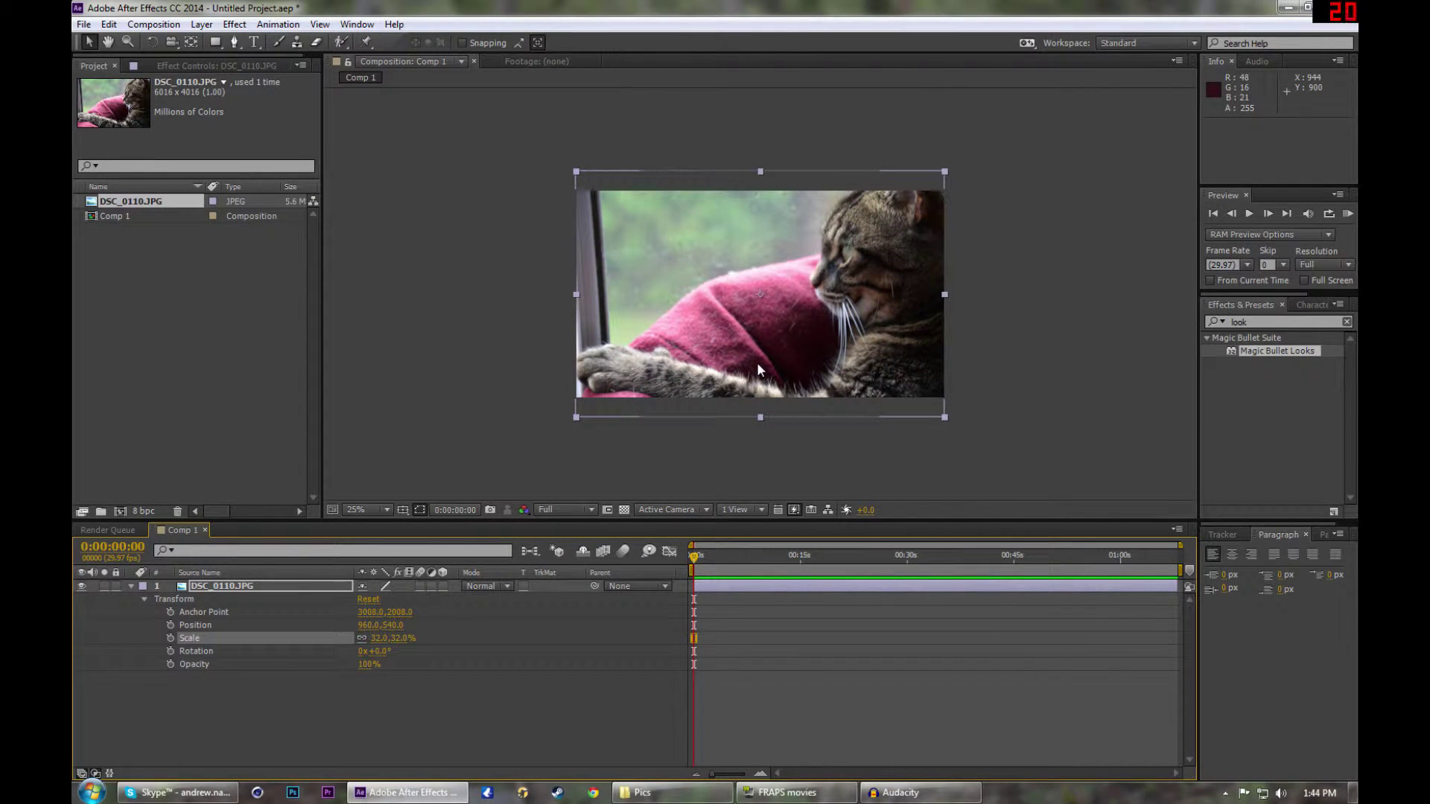
left_click_drag(758, 370, 759, 386)
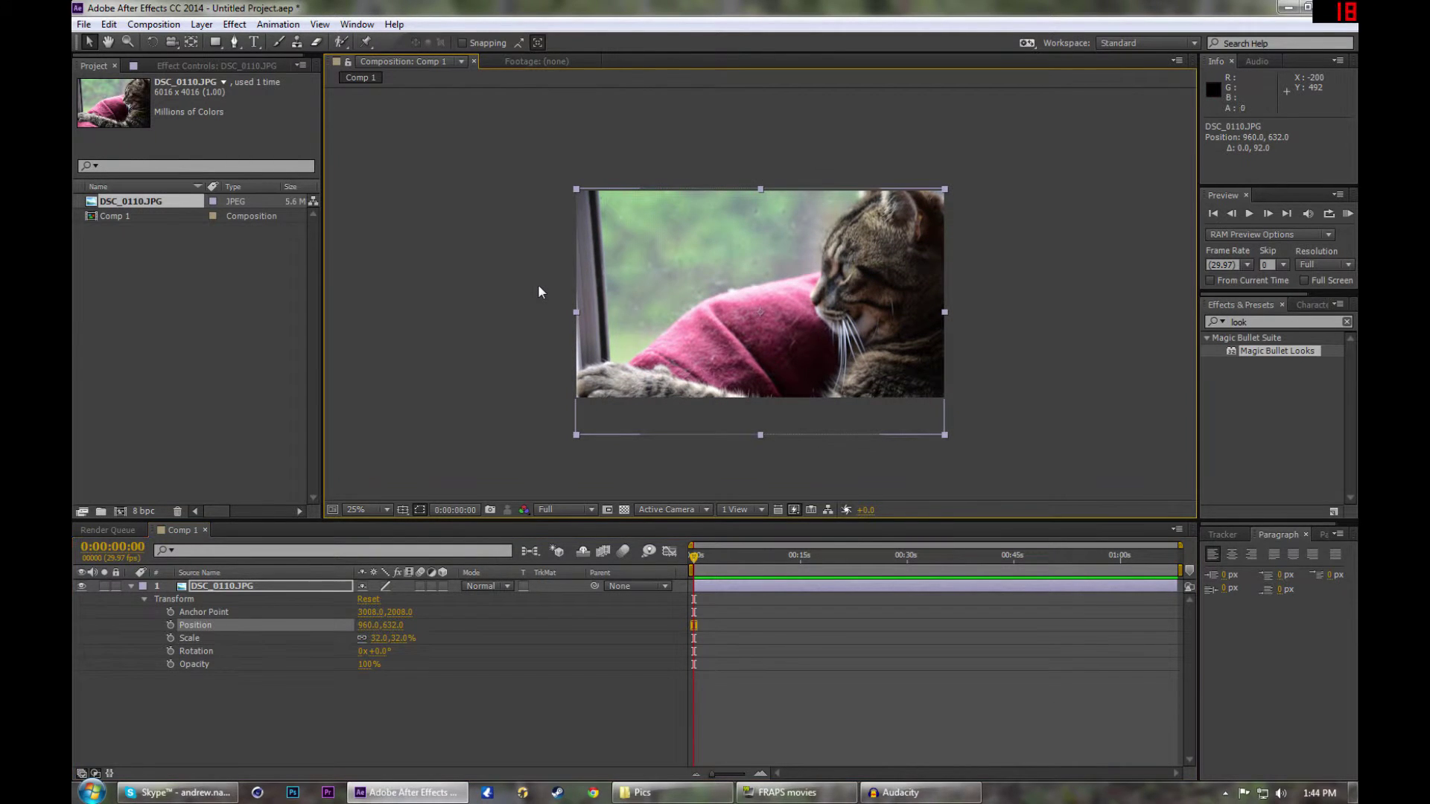
left_click(539, 286)
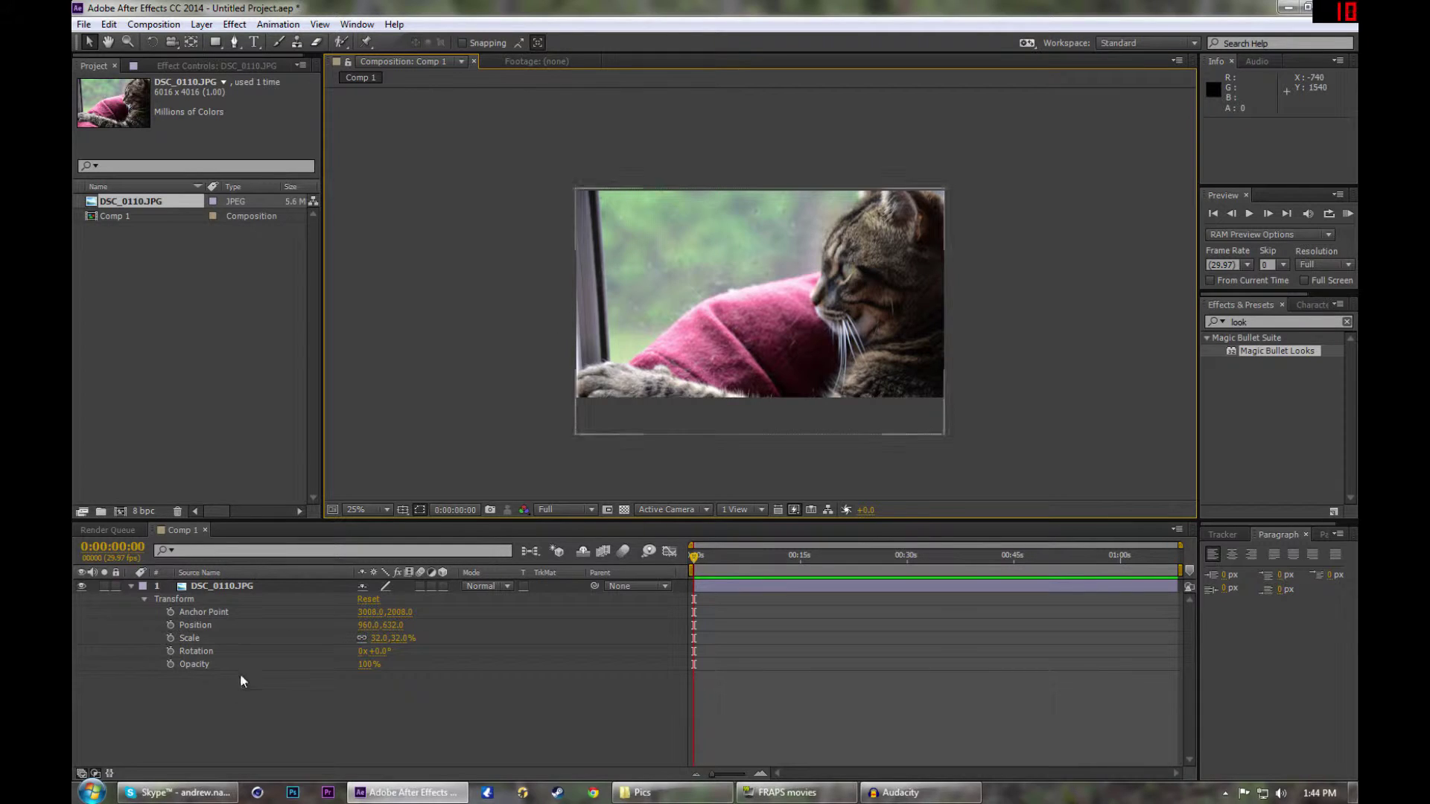
left_click(132, 587)
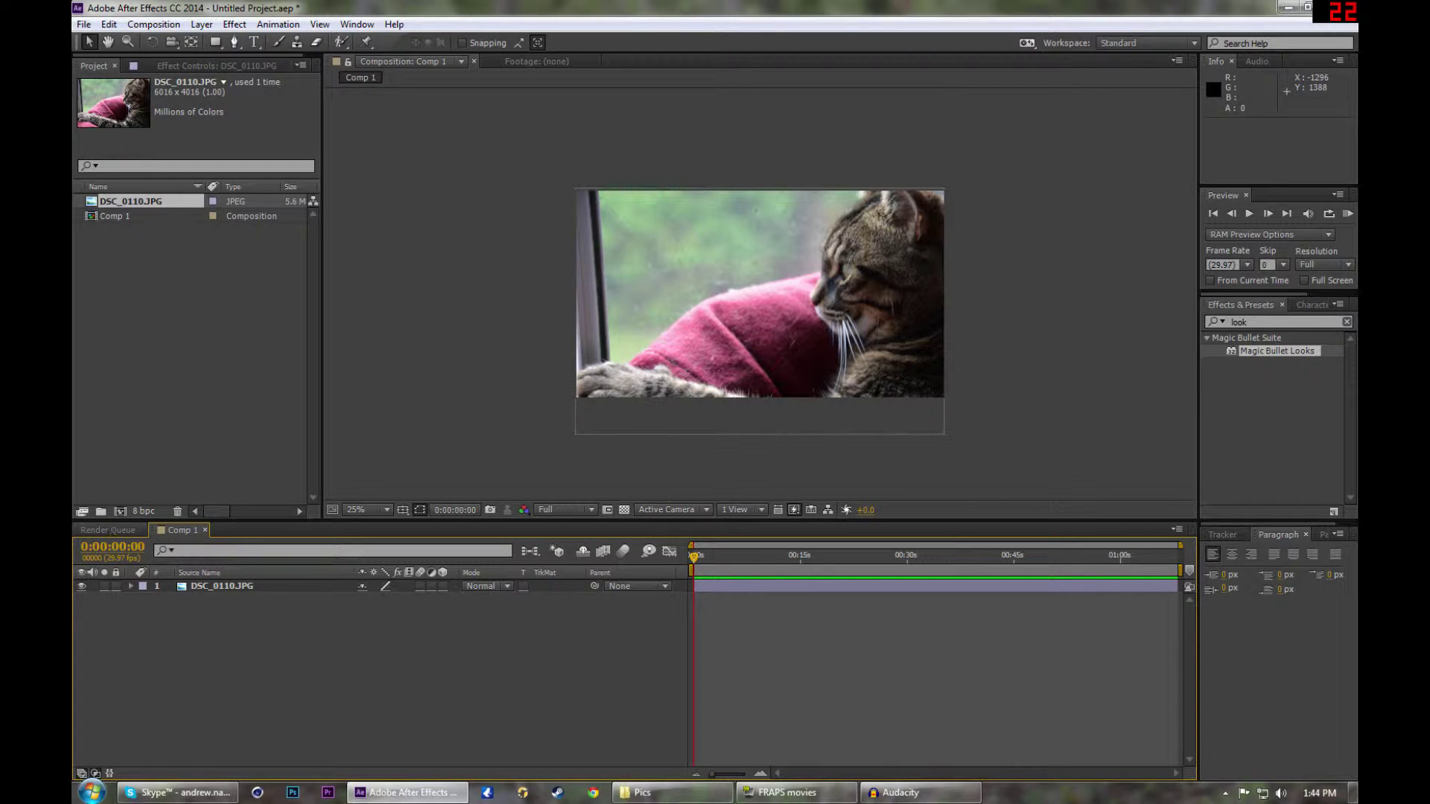
key("g")
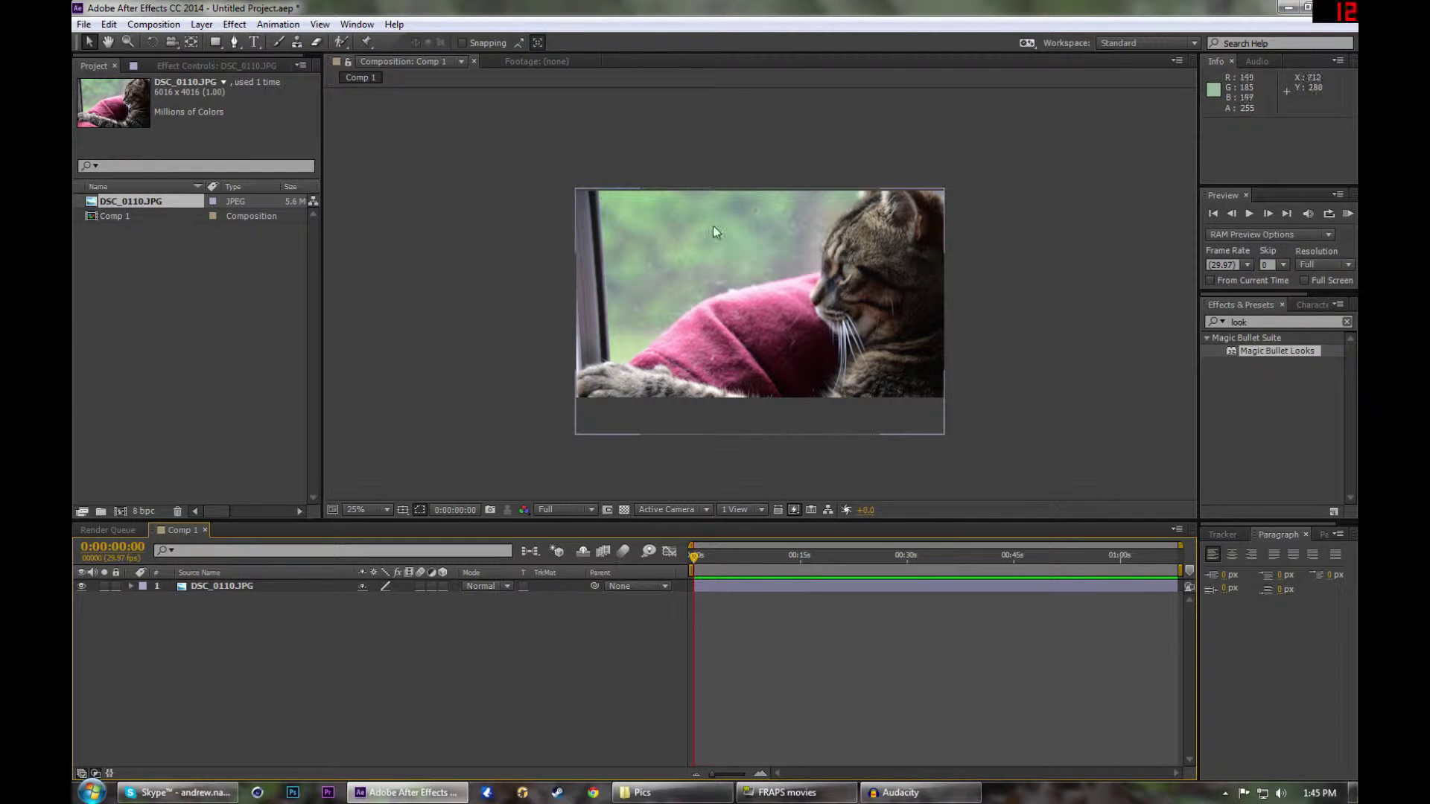
left_click(213, 42)
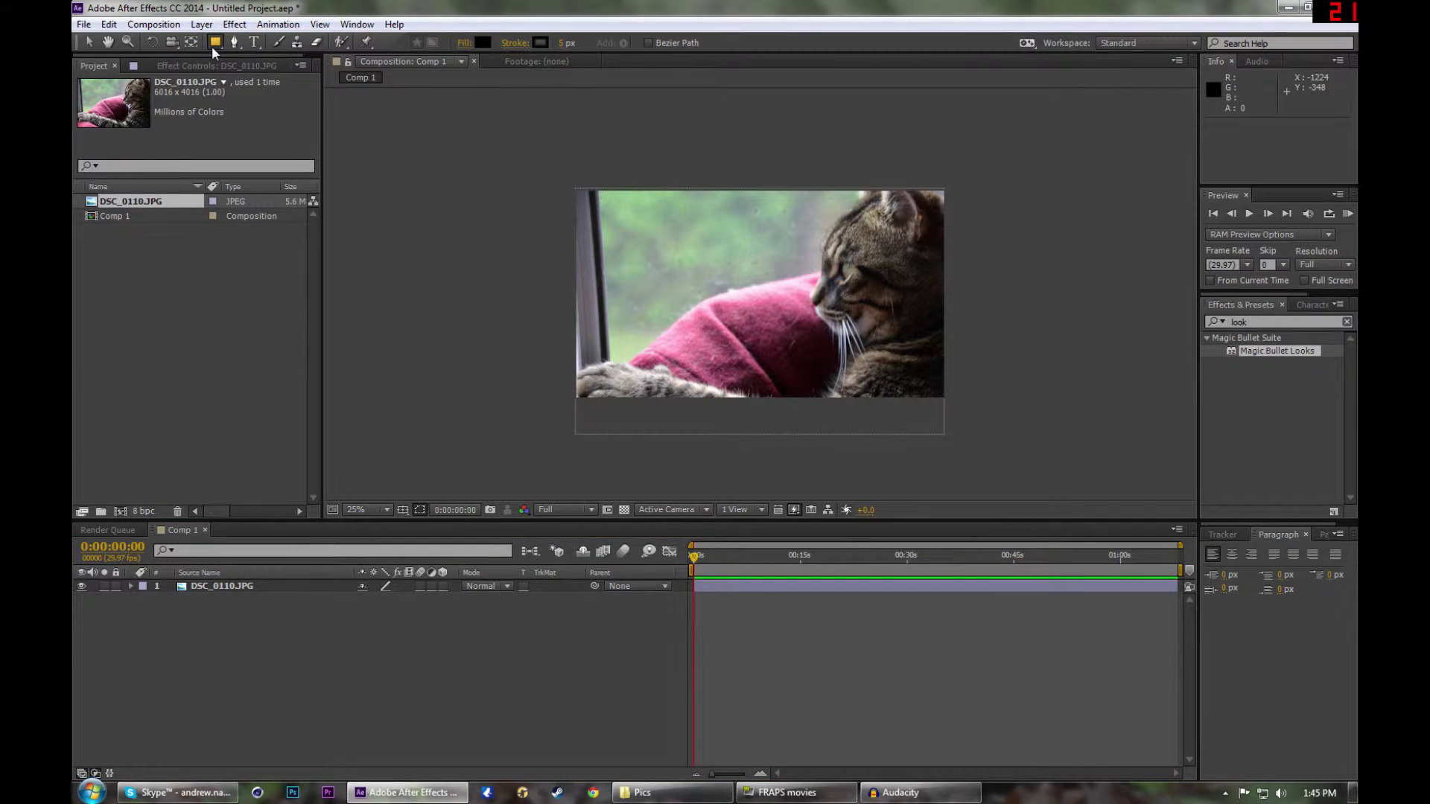
left_click(592, 168)
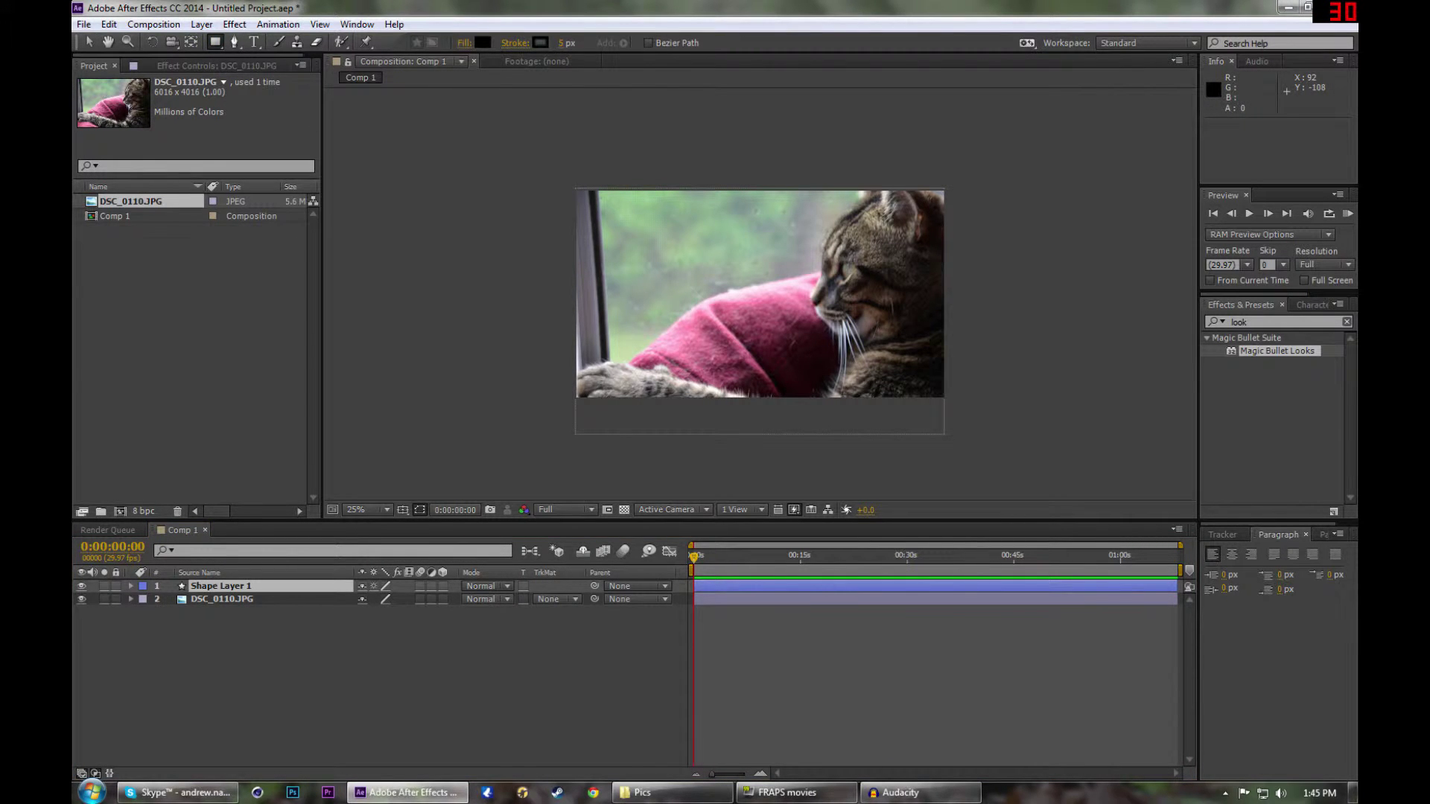
left_click_drag(592, 171, 594, 178)
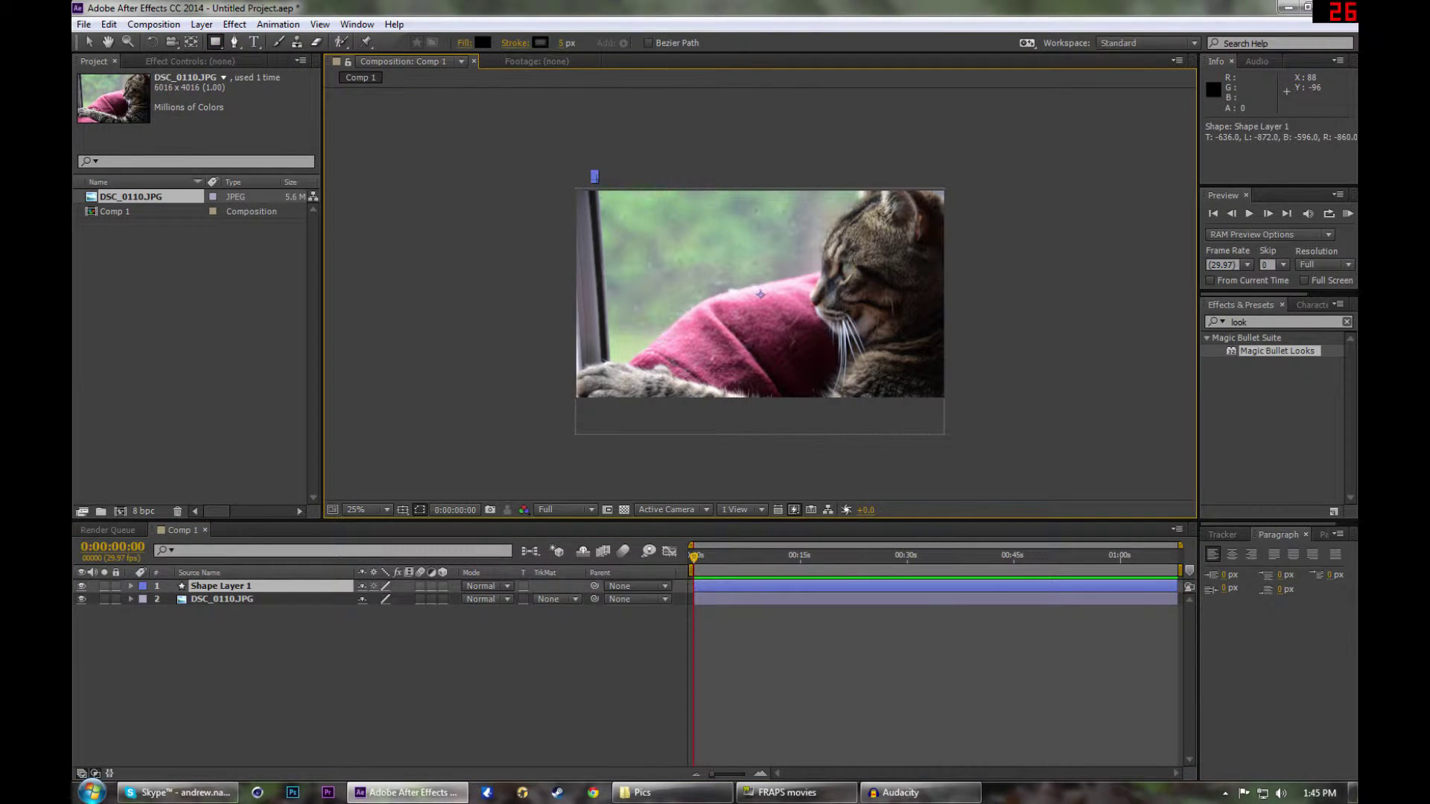
key("ctrl+z")
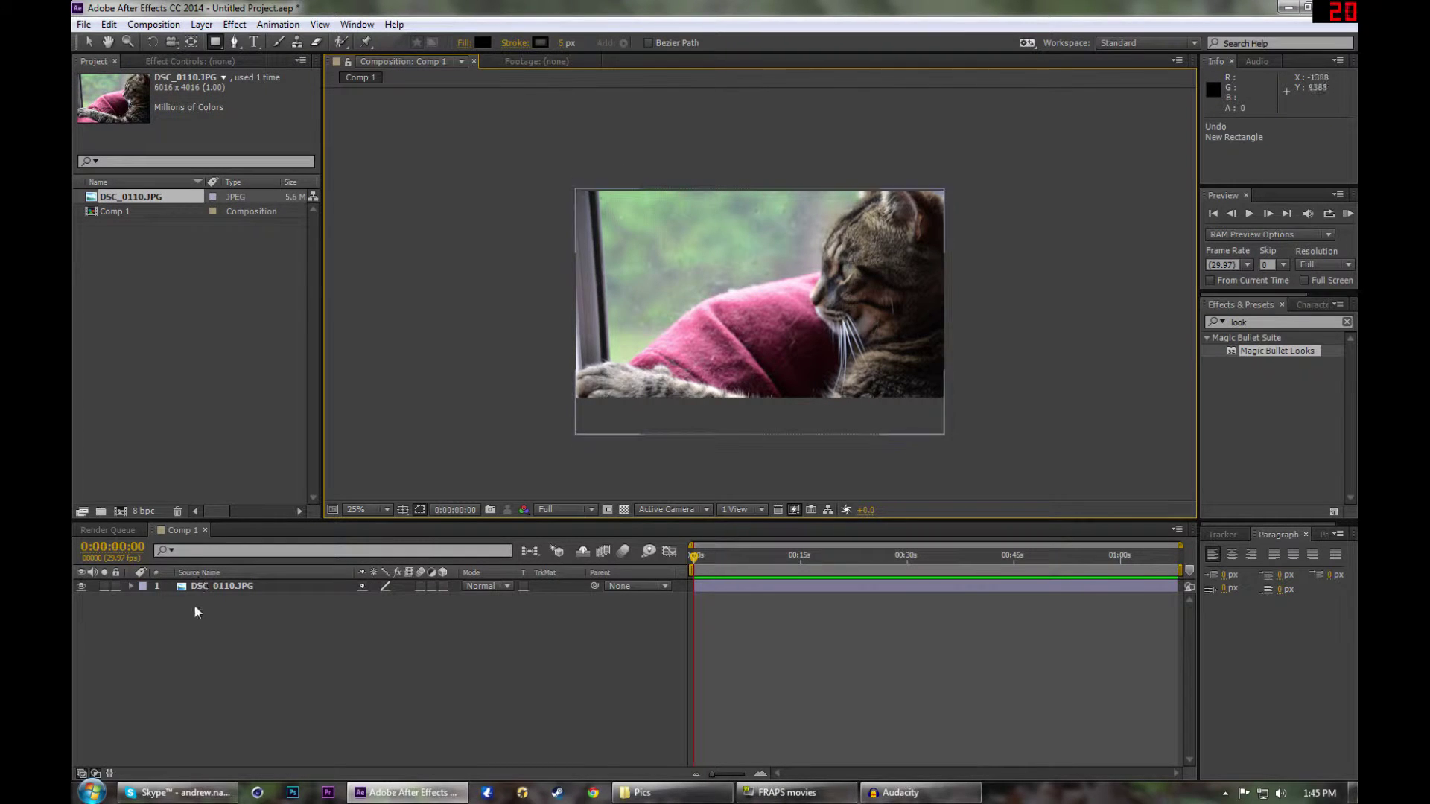
left_click(221, 587)
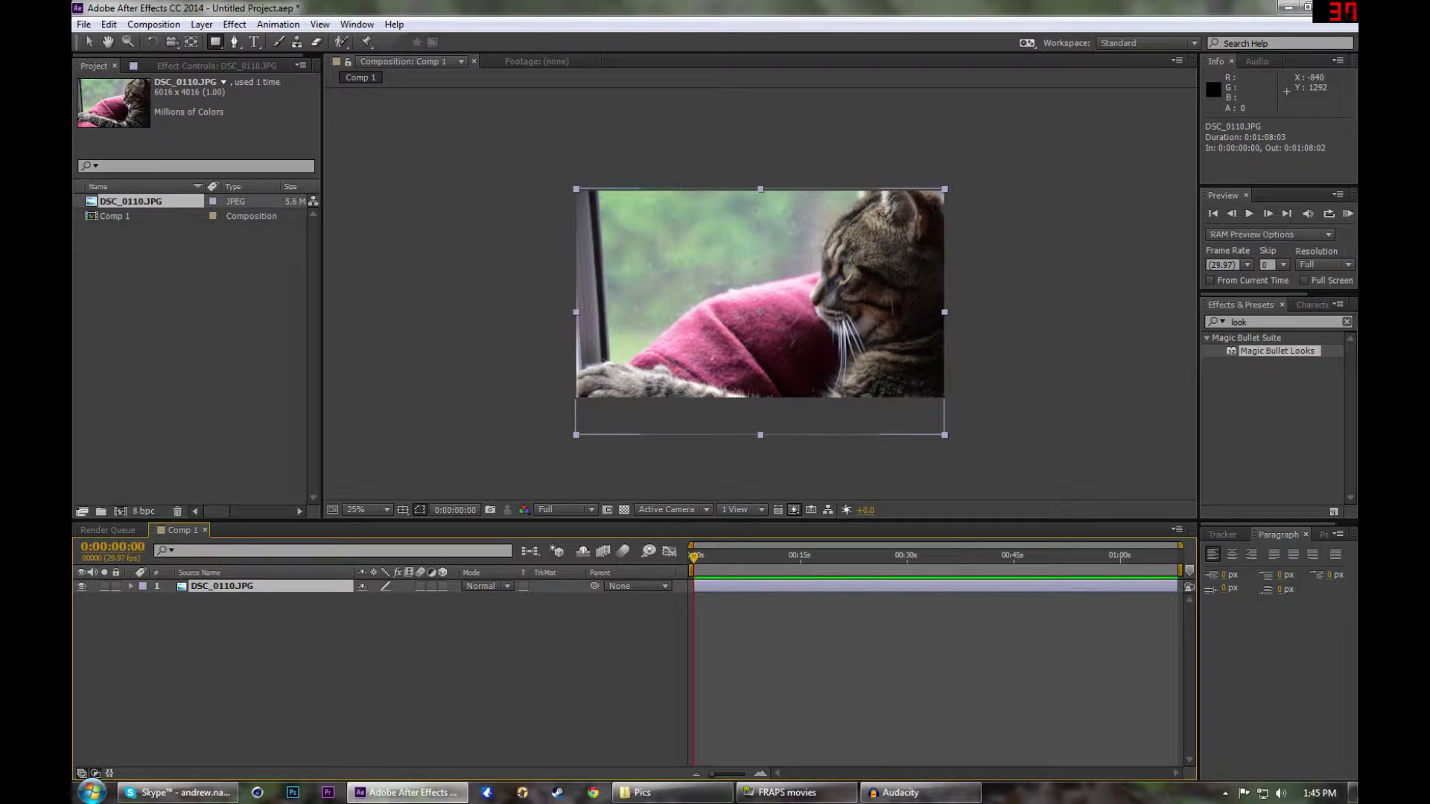
left_click(131, 586)
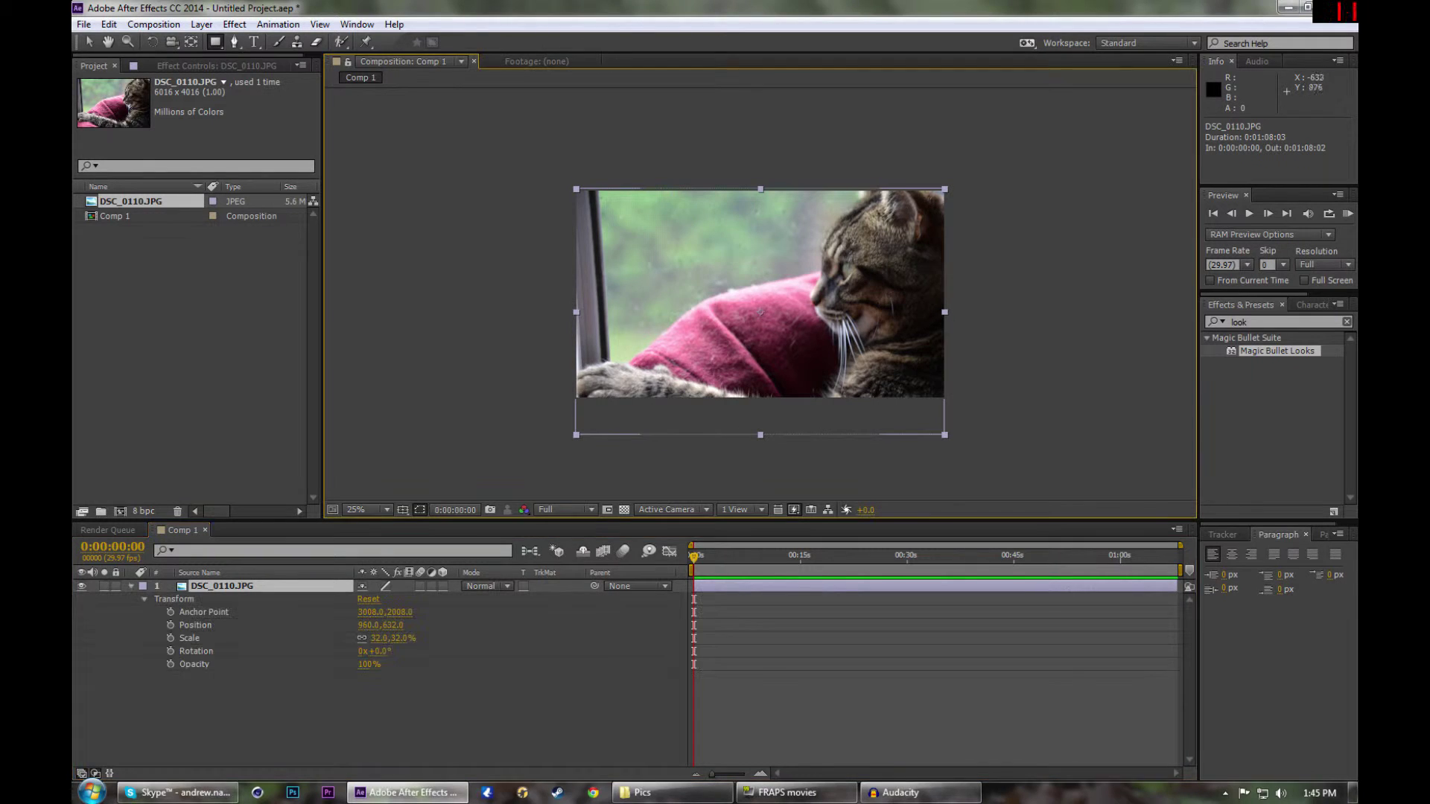
left_click(130, 586)
left_click(223, 654)
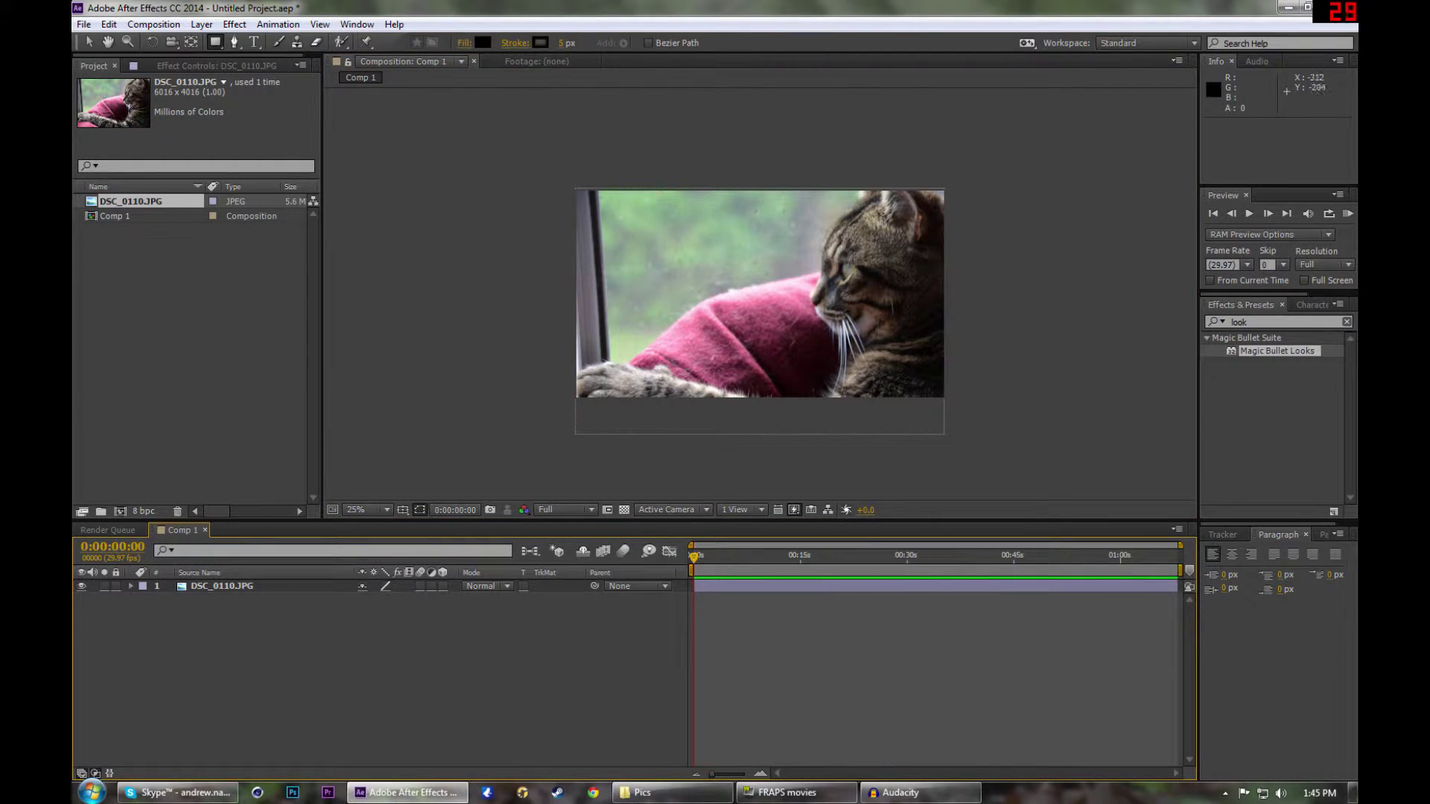
left_click_drag(517, 152, 688, 307)
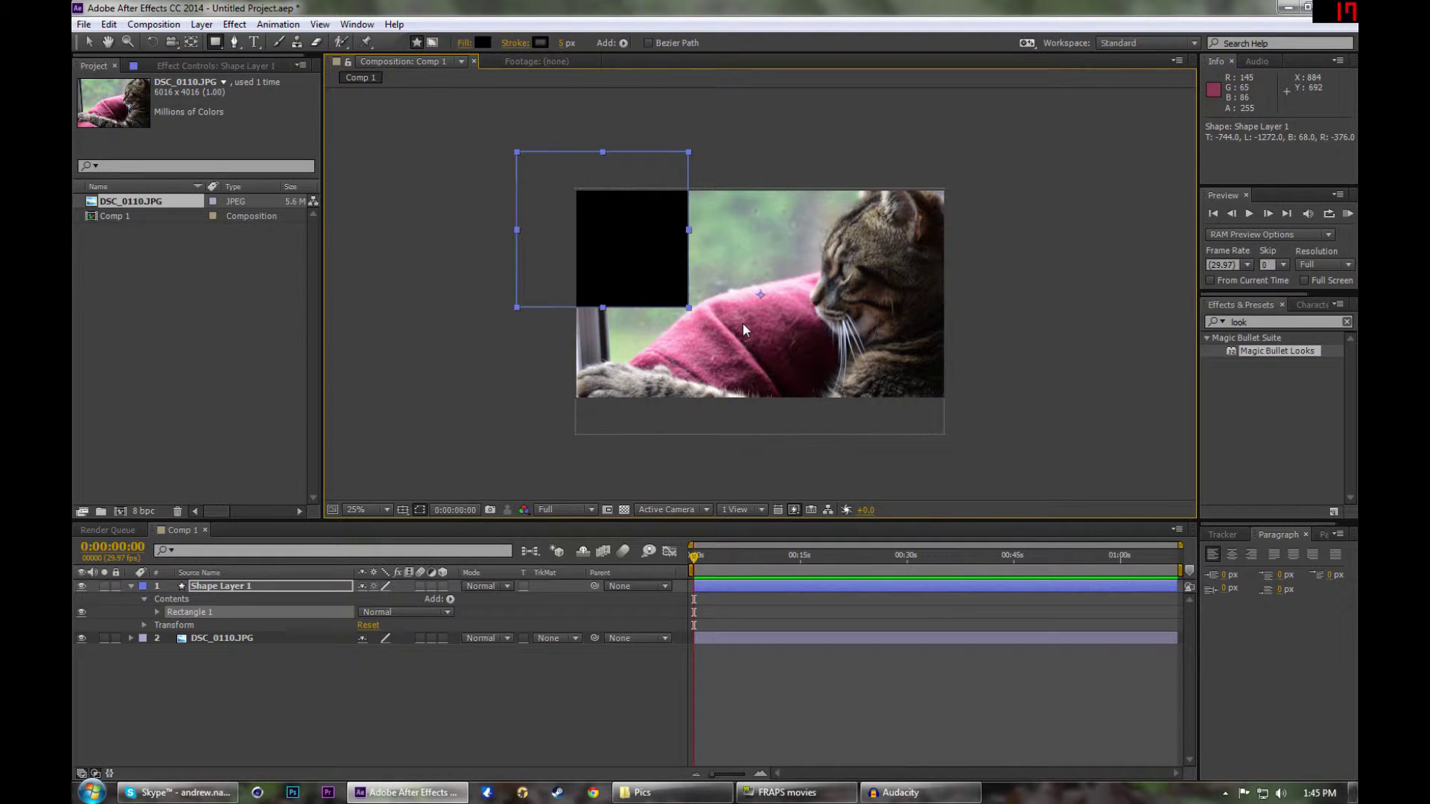
key("Delete")
left_click(216, 583)
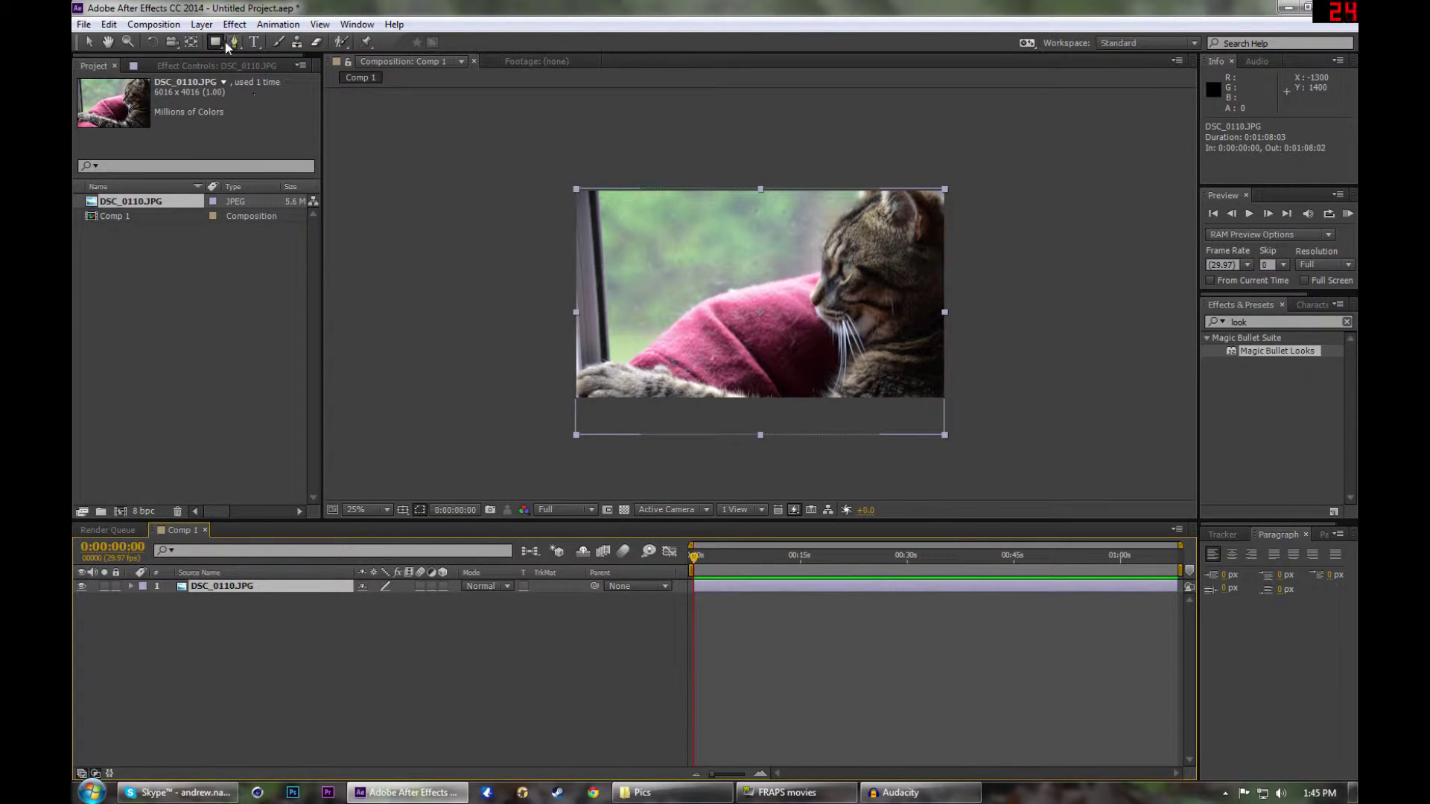
left_click_drag(764, 329, 869, 362)
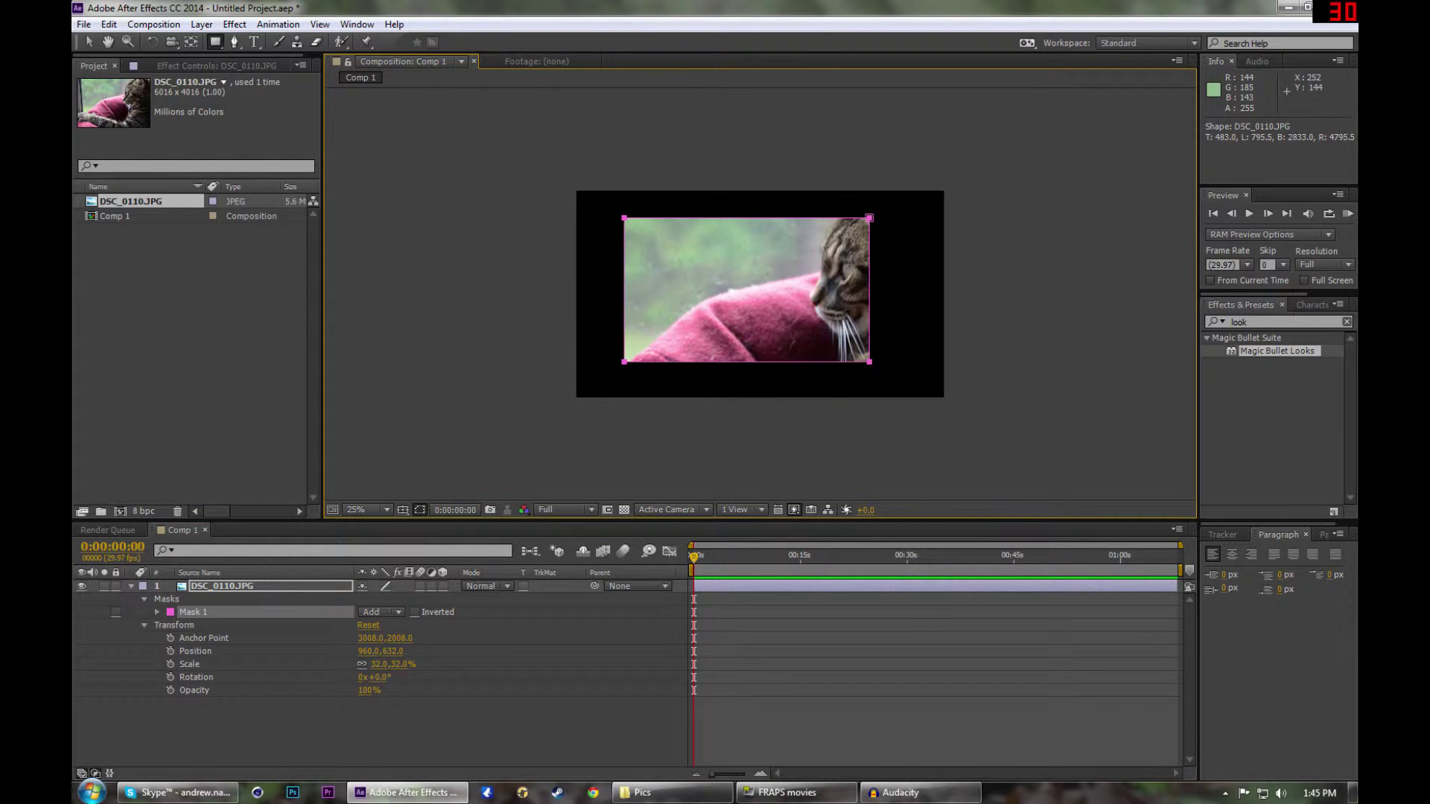
key("ctrl+z")
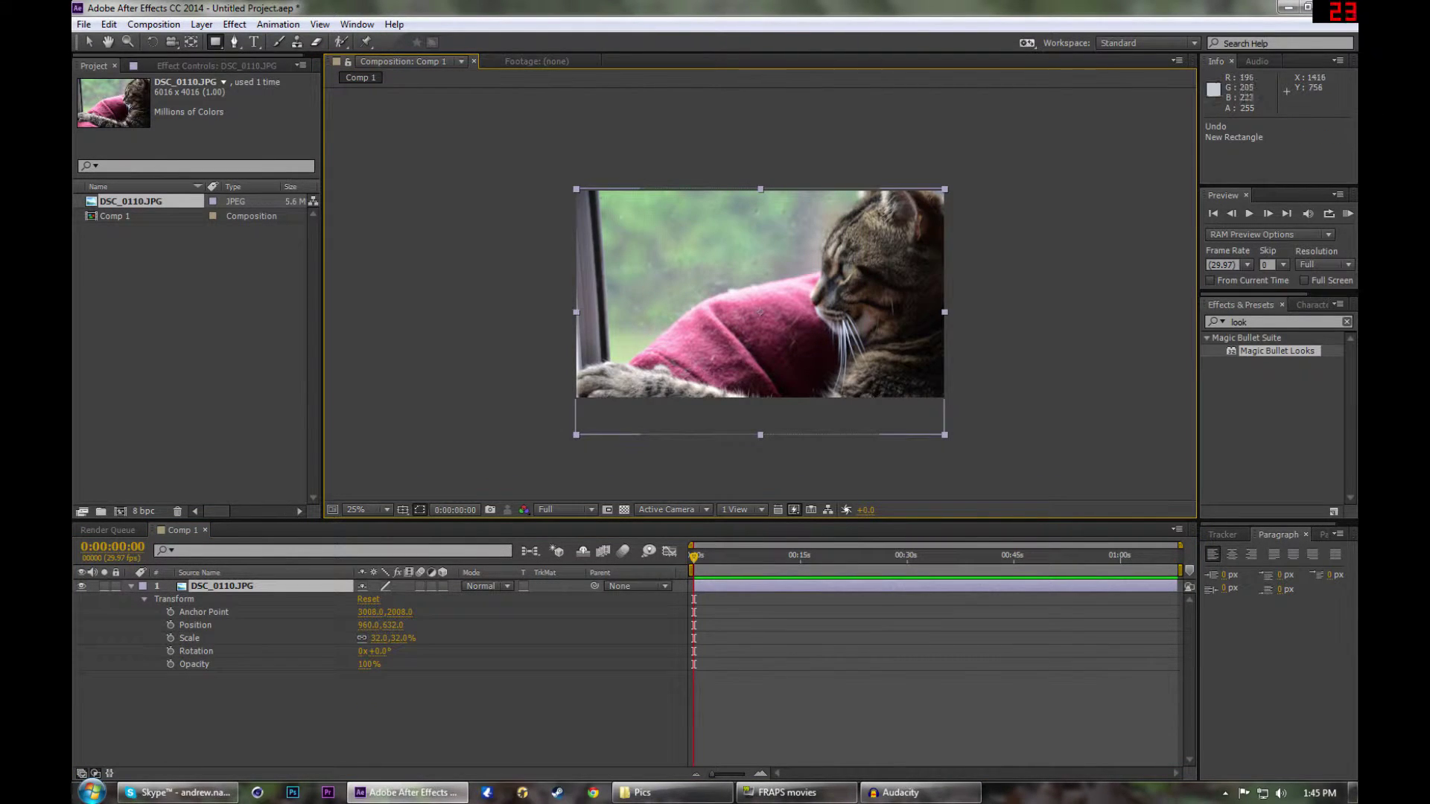
key("g")
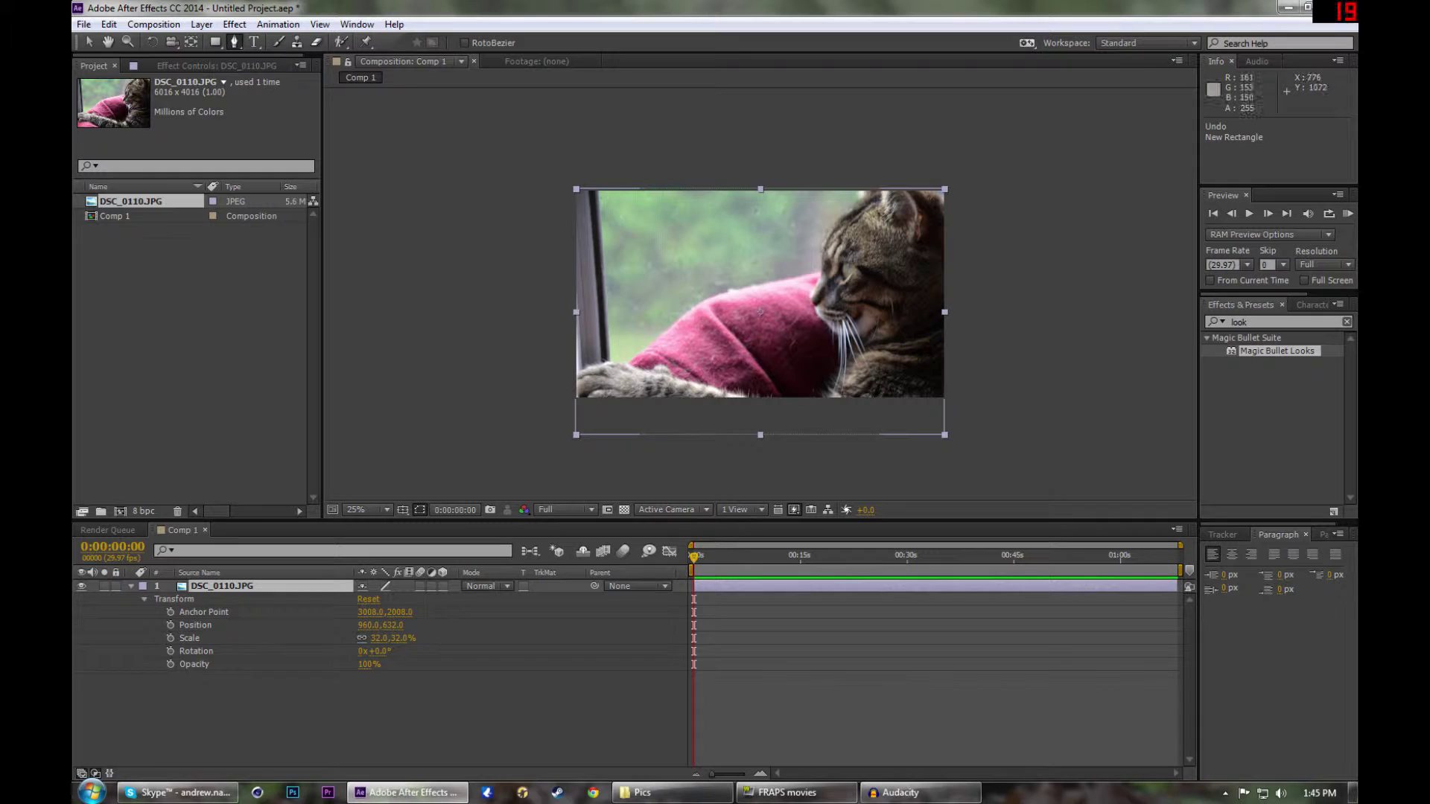
Pan the view over the cat photo and switch to the Pen tool for masking
scroll(760, 329, "up", 2)
key("h")
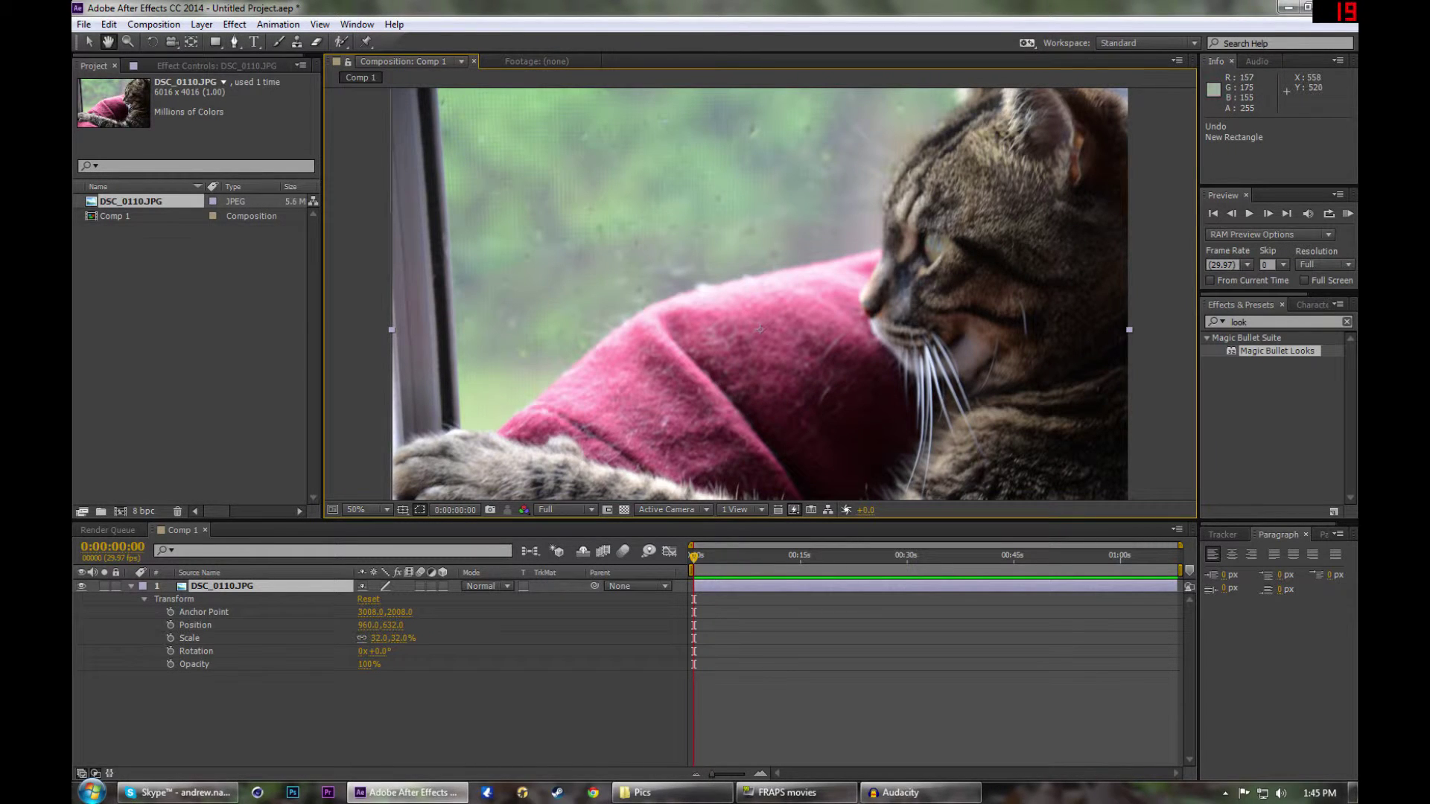
left_click_drag(760, 328, 838, 358)
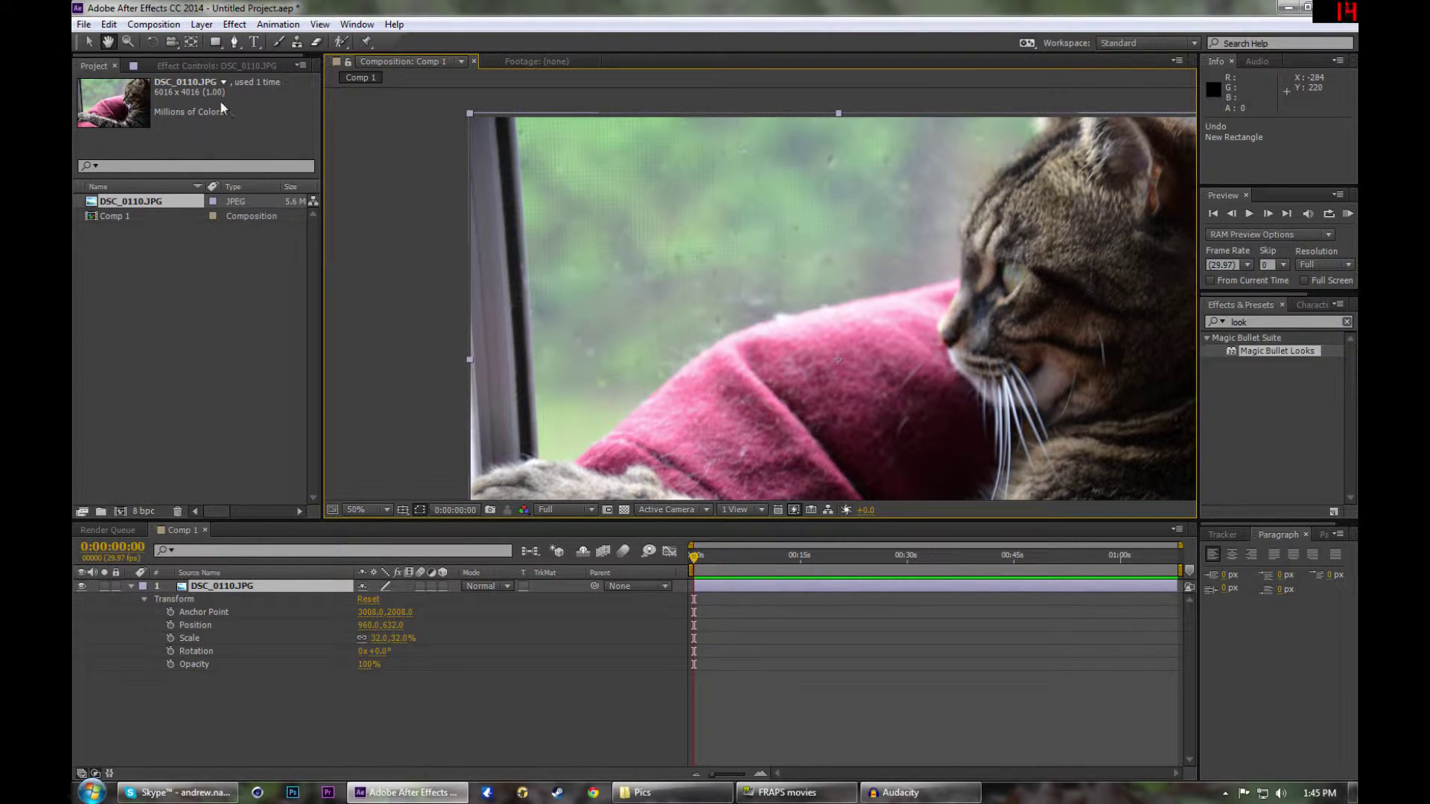
left_click(240, 39)
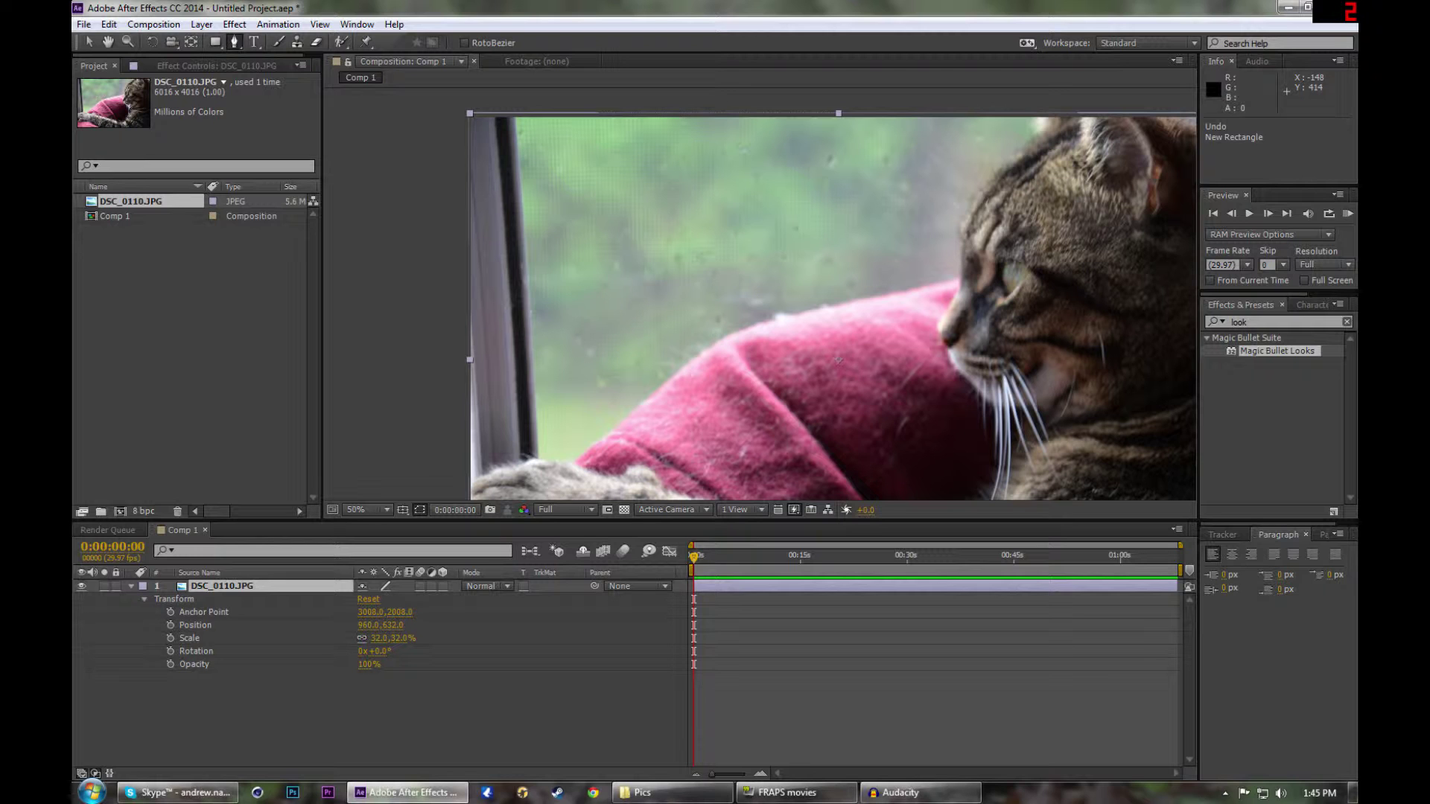
key("h")
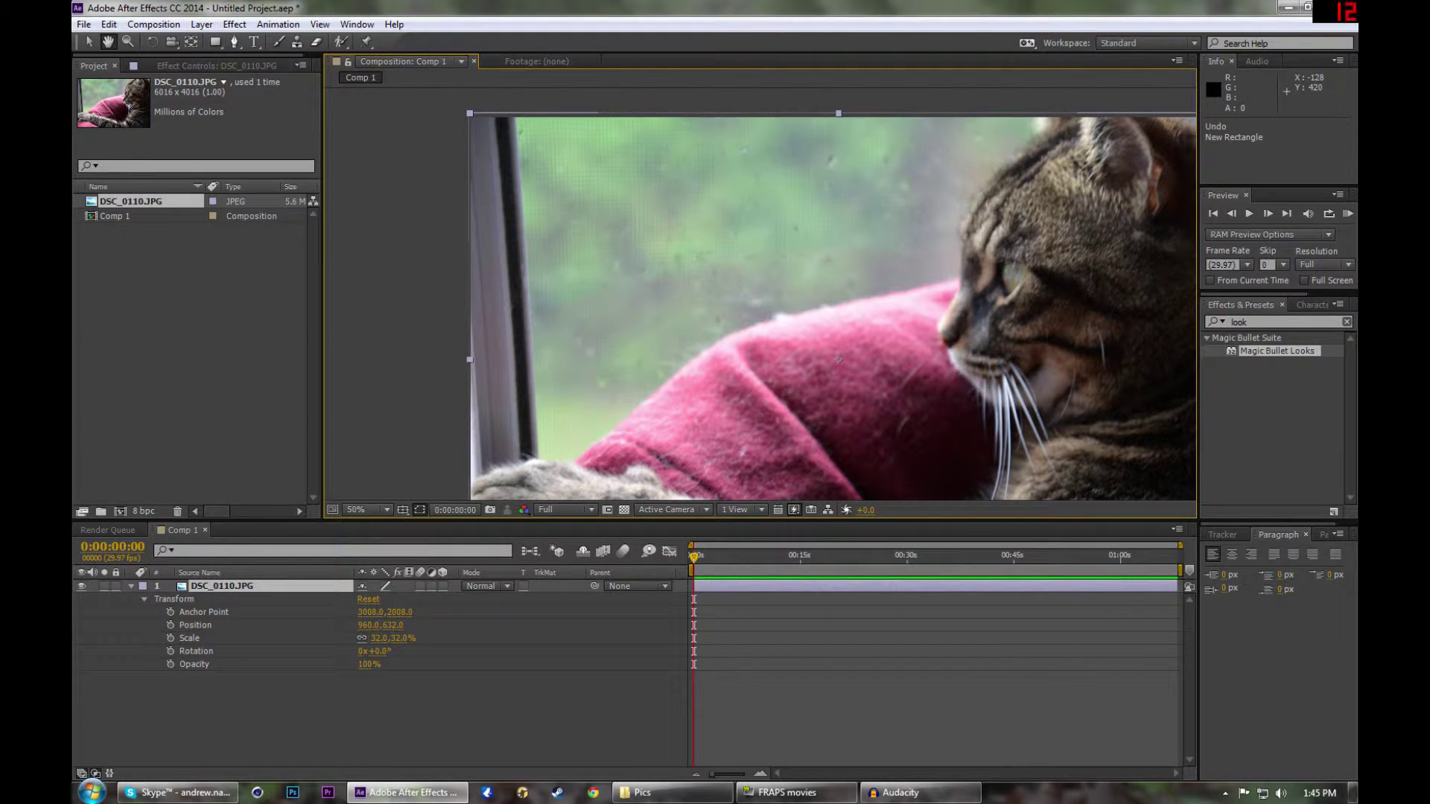
left_click_drag(919, 347, 872, 322)
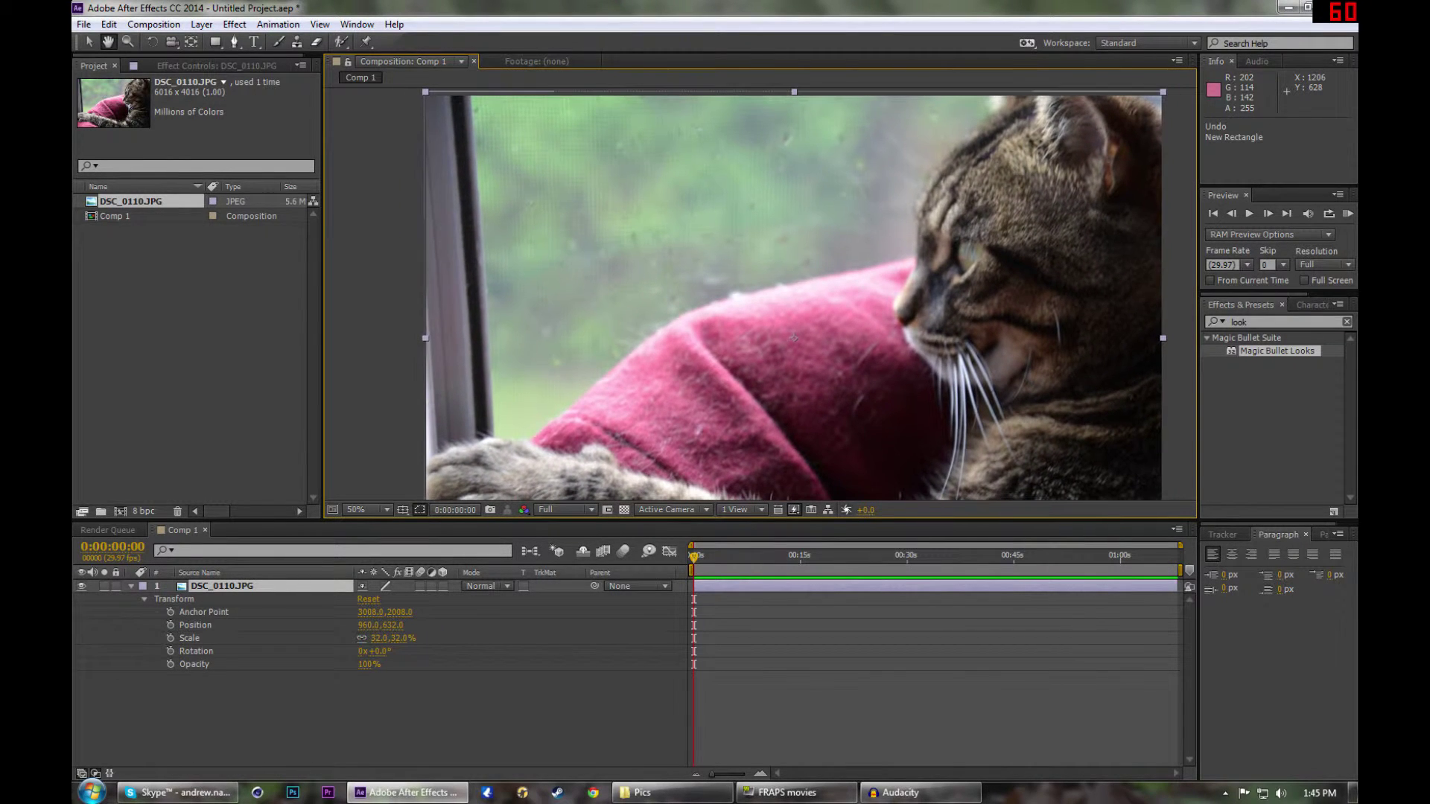
key("v")
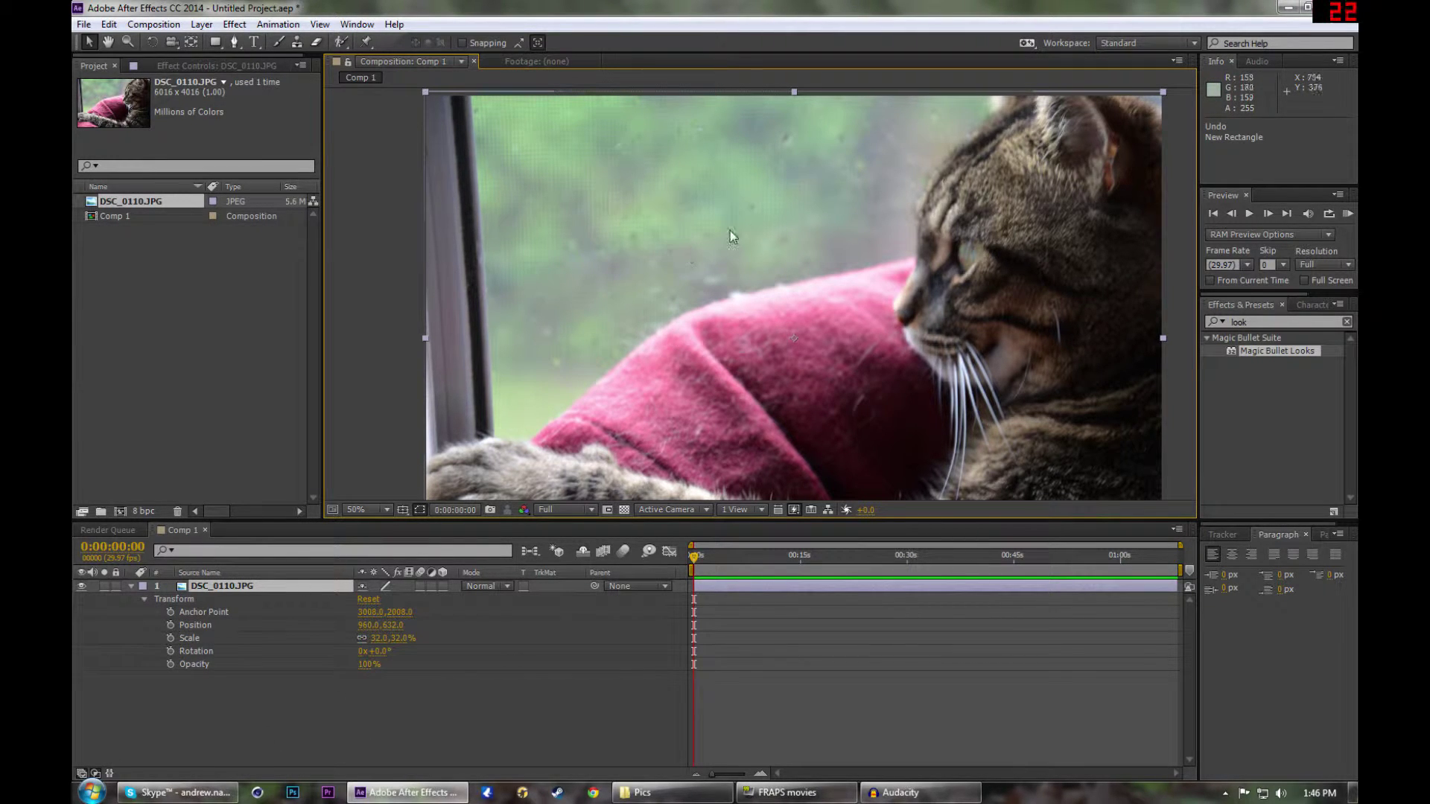
key("g")
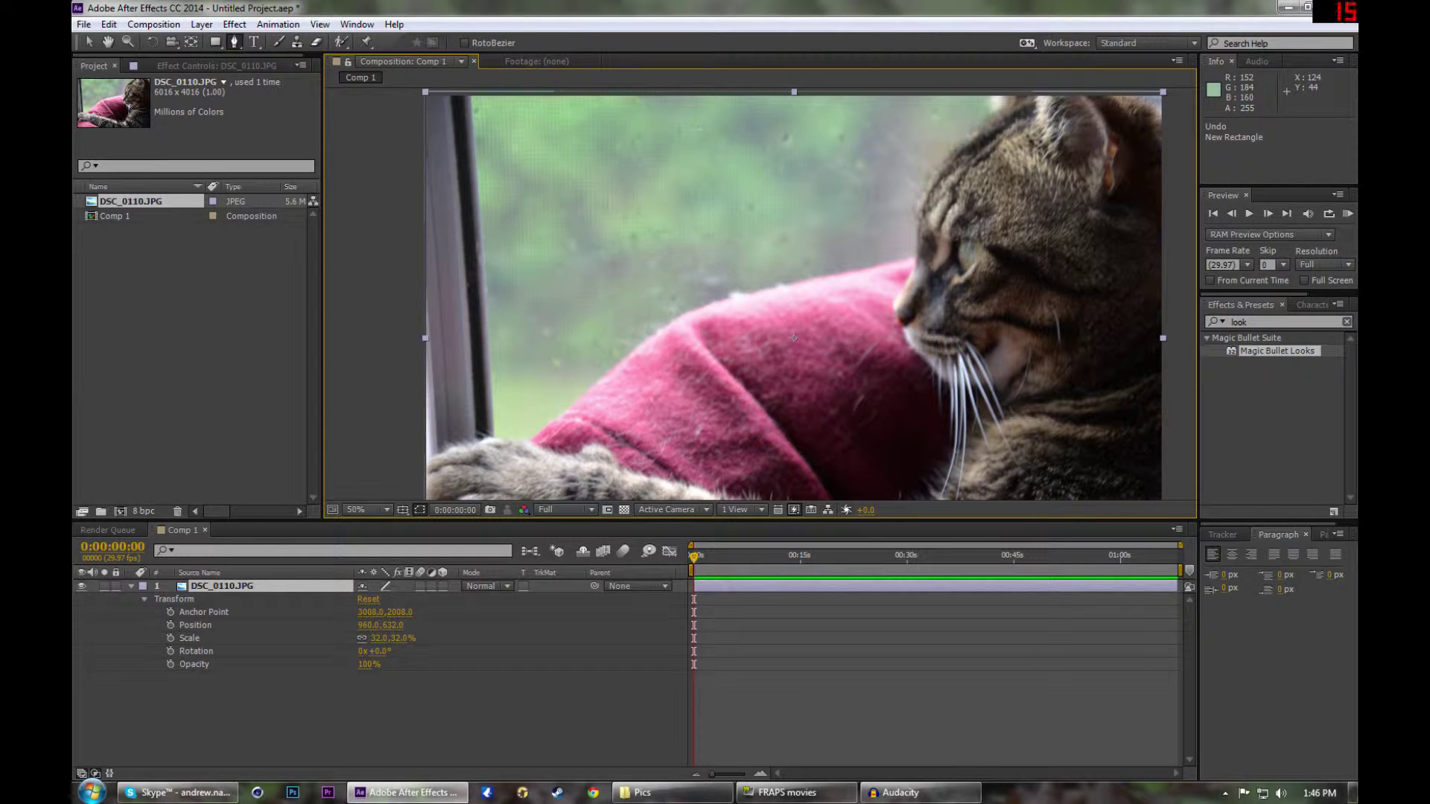
Start Mask 1 with points down the window frame to its bottom left corner
left_click_drag(794, 338, 815, 359)
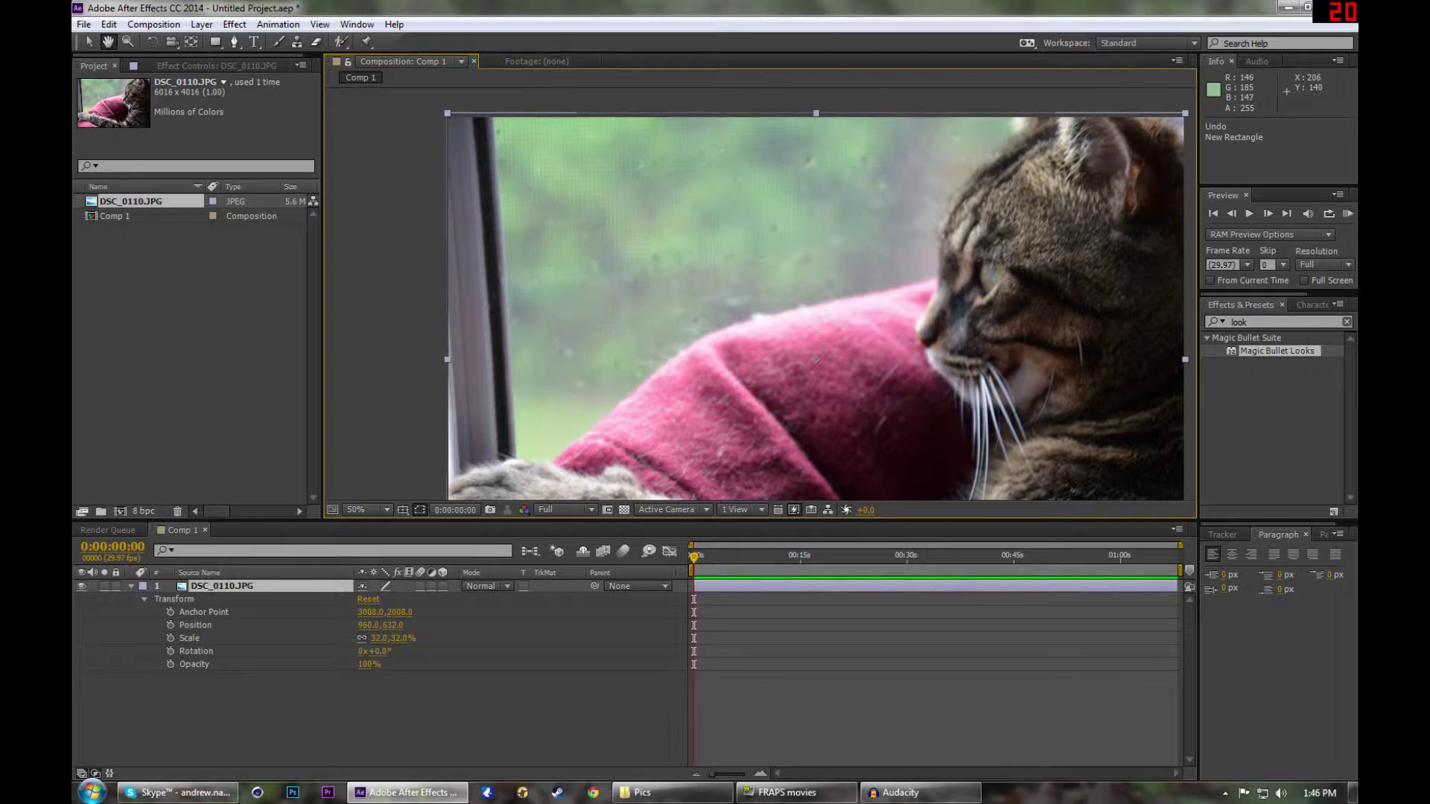
left_click(494, 95)
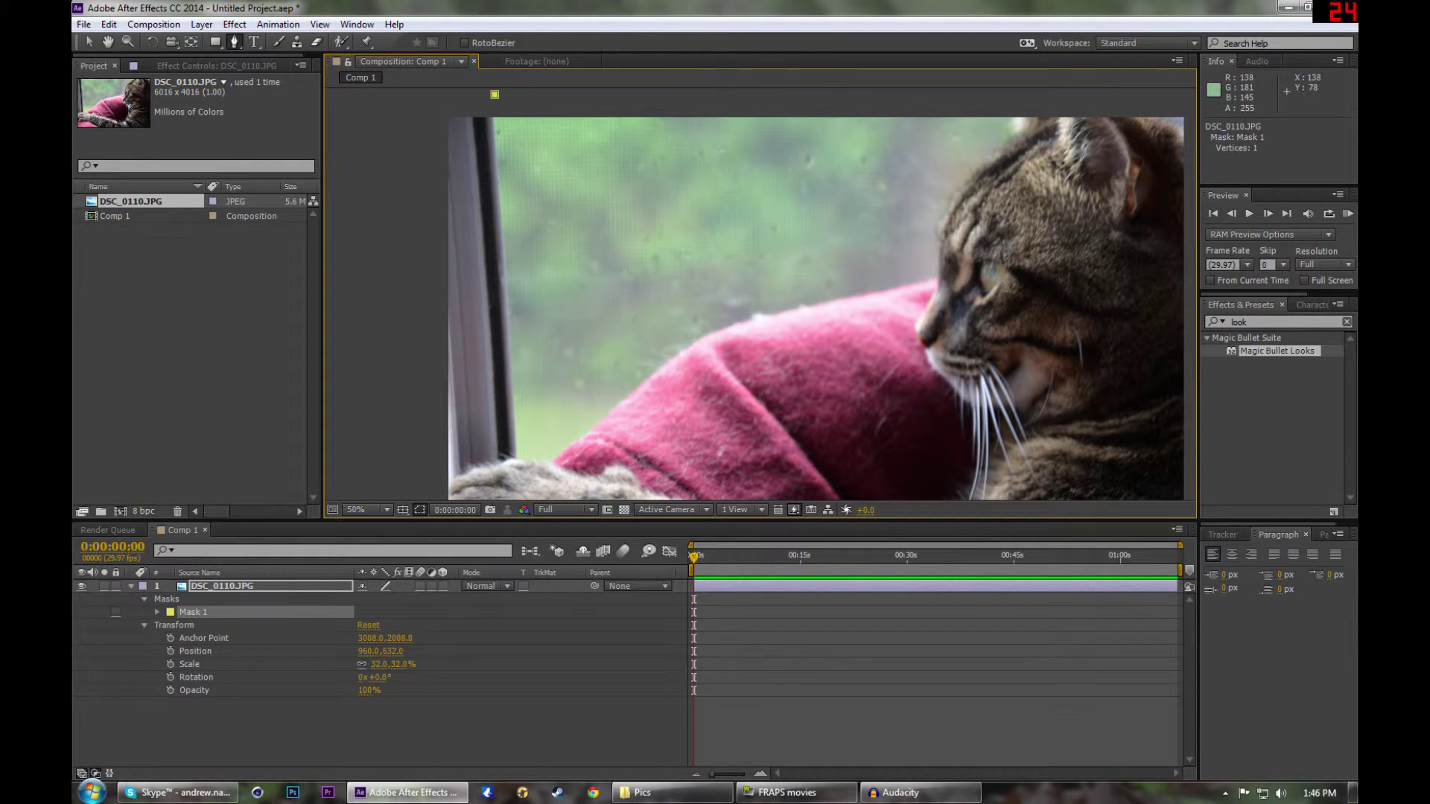
left_click(496, 150)
left_click(500, 201)
left_click(504, 261)
left_click(511, 341)
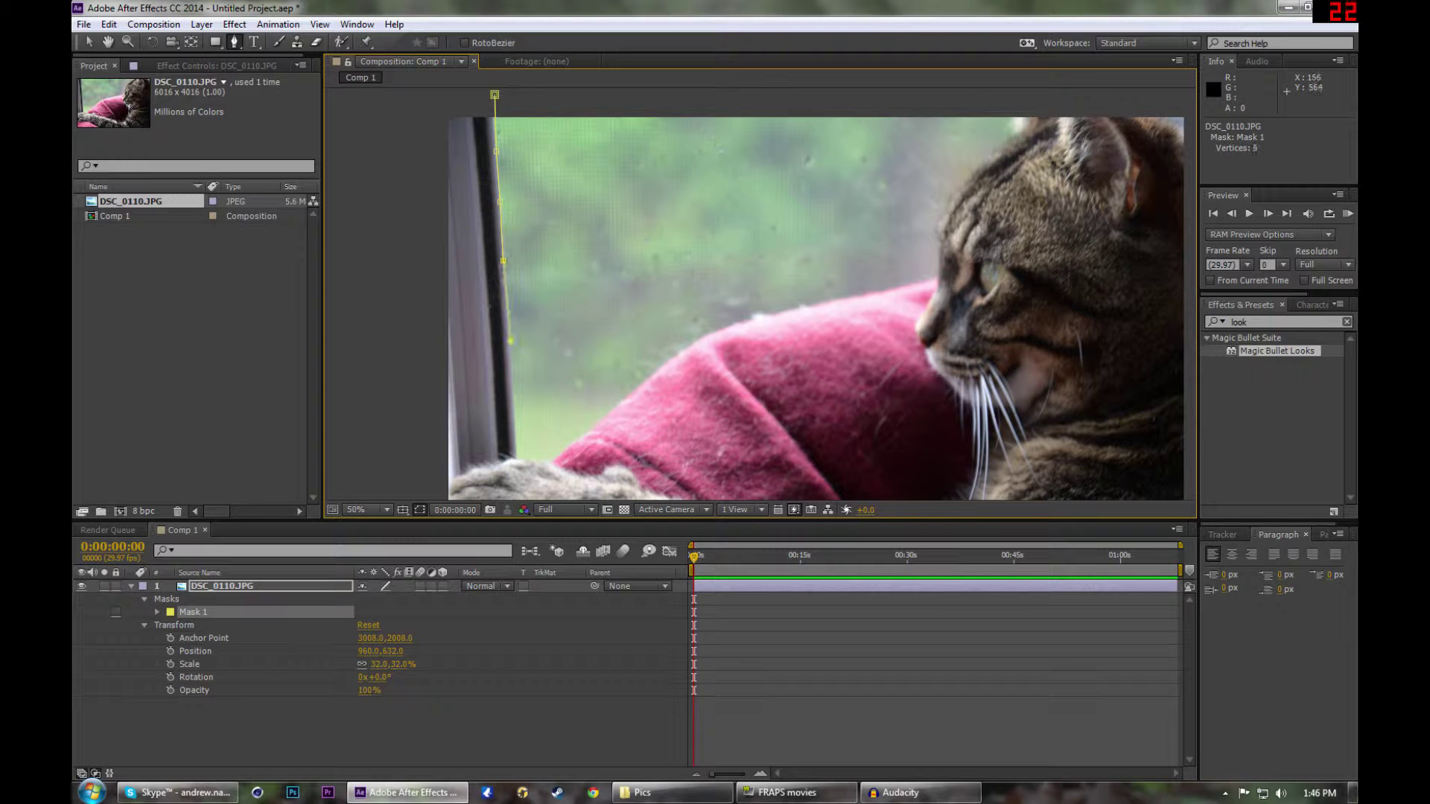
left_click(511, 368)
left_click(513, 398)
left_click(514, 424)
left_click(542, 464)
Continue the mask along the blanket's top edge to where it meets the cat
left_click(569, 445)
left_click(616, 407)
left_click(695, 343)
left_click(721, 330)
left_click(770, 317)
left_click(836, 302)
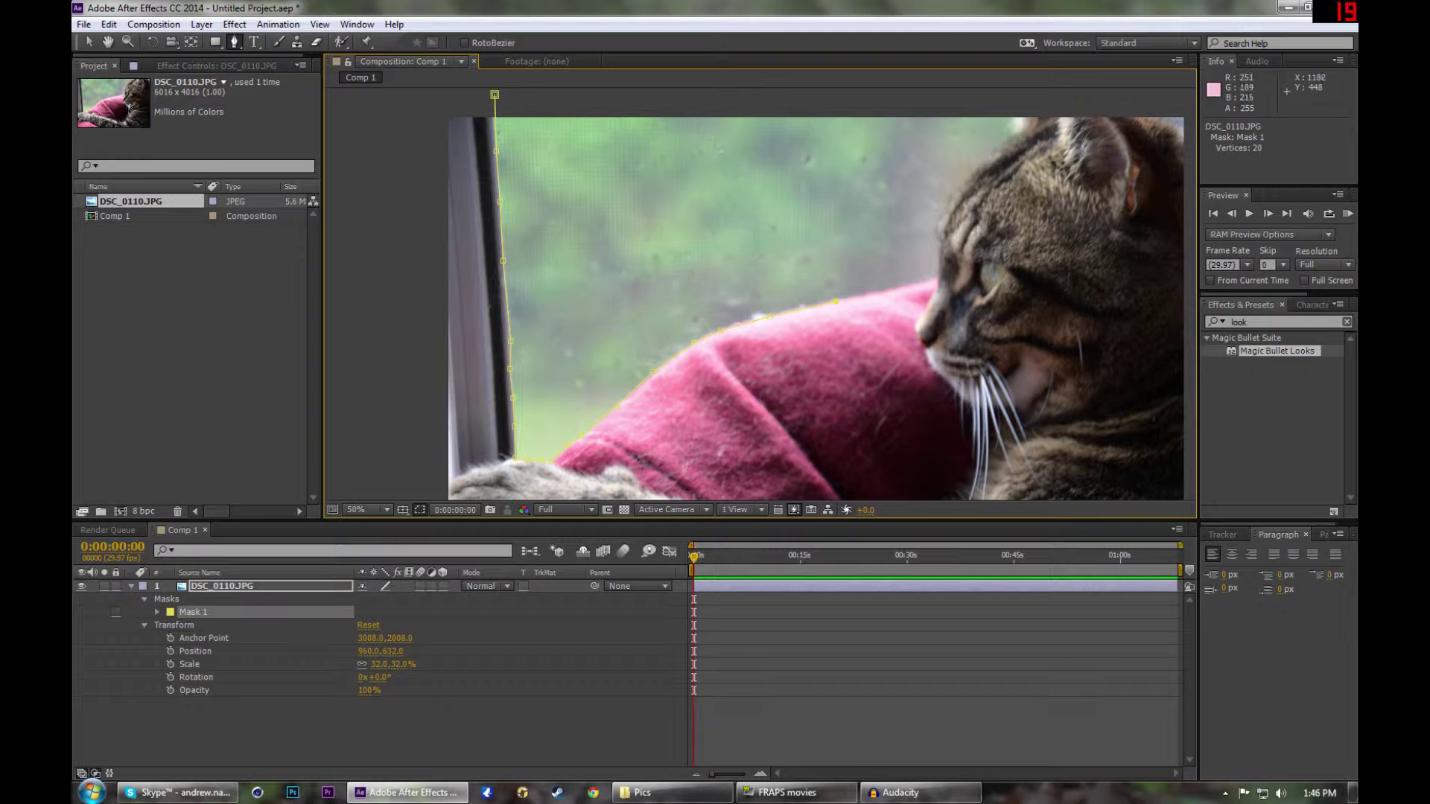
left_click(901, 288)
Trace the mask up the cat's chin, face and ear, closing it at the first point
left_click(940, 245)
left_click(935, 231)
left_click(949, 197)
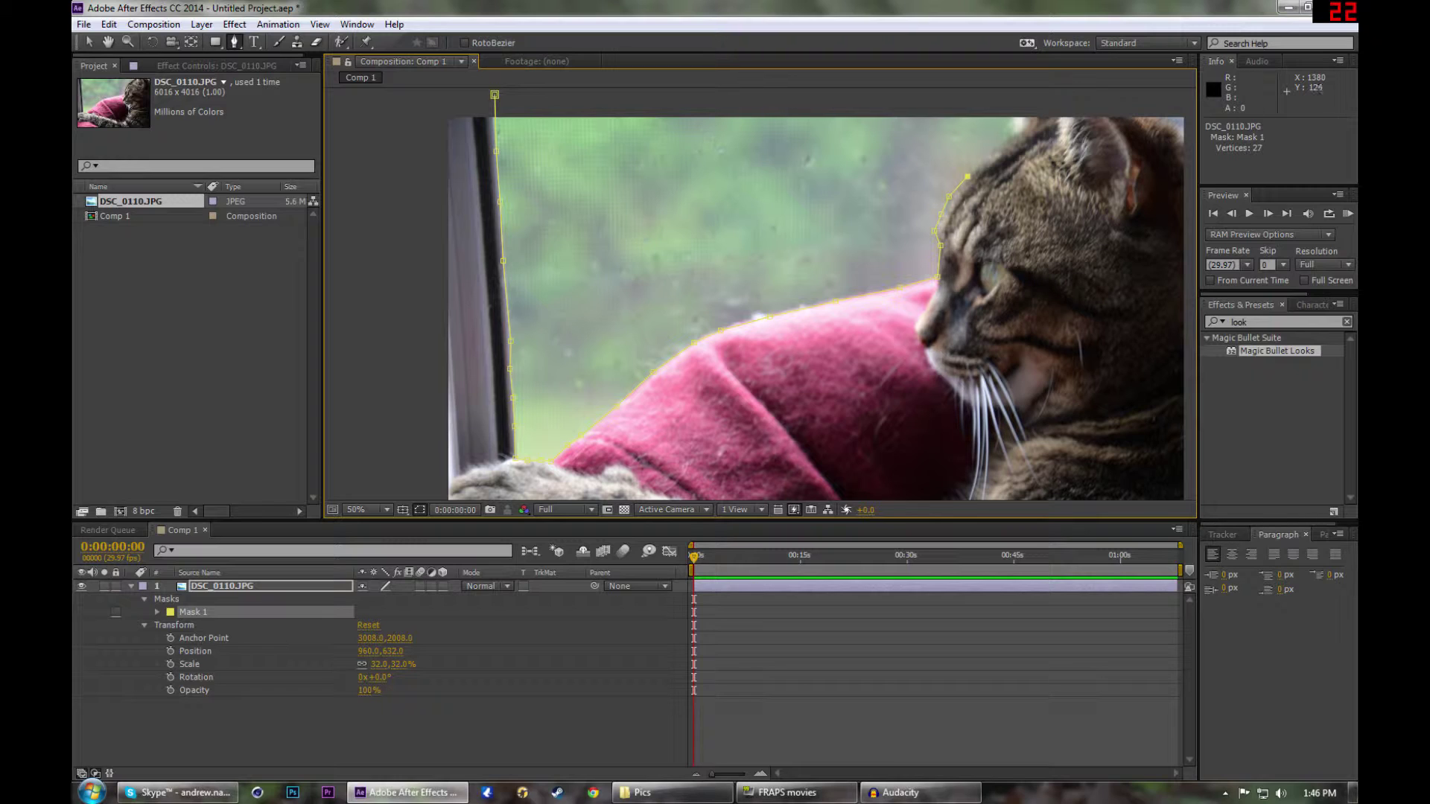
left_click(980, 164)
left_click(998, 148)
left_click(1017, 103)
left_click(1019, 93)
left_click(495, 95)
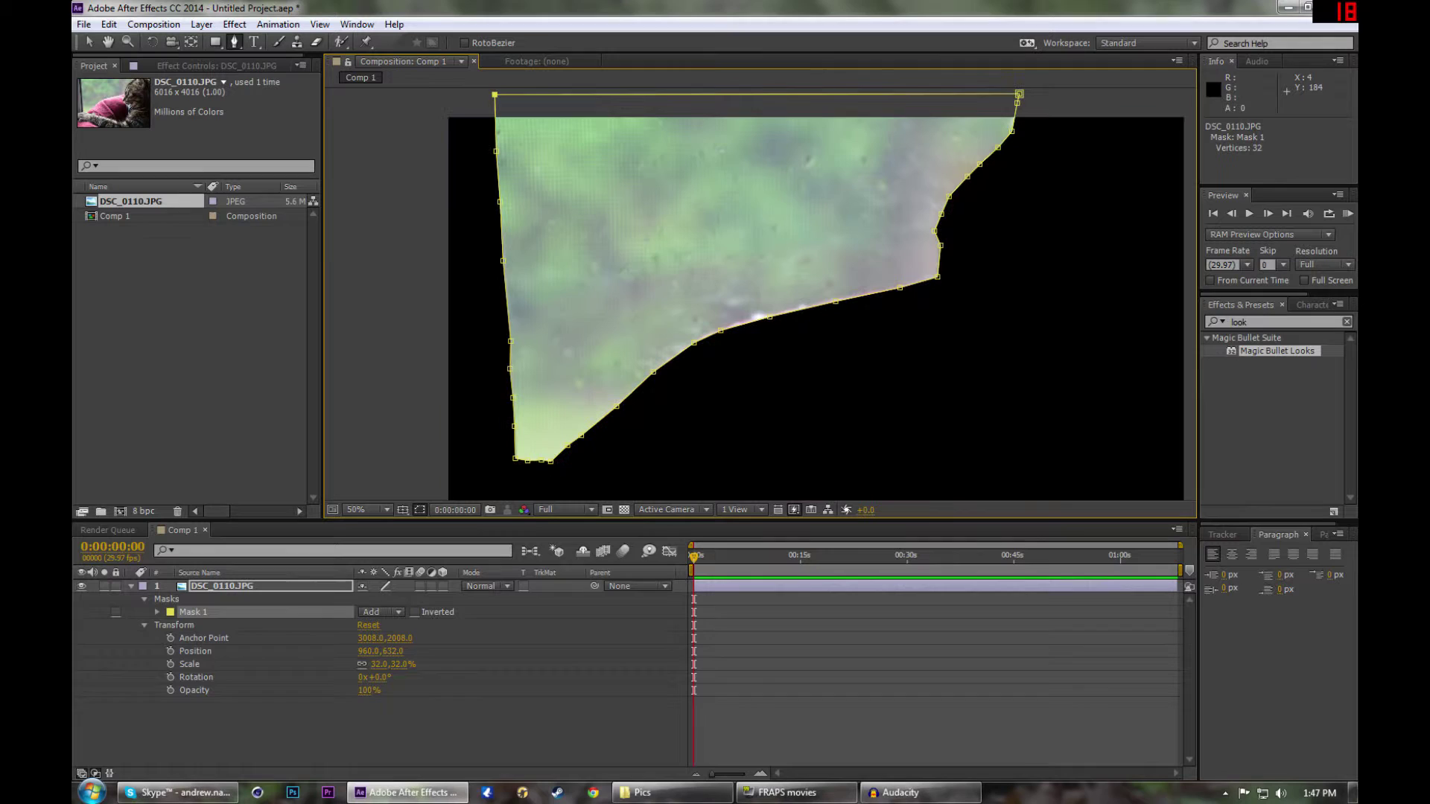
Set Mask 1's mode to Subtract after trying Intersect and Lighten, and collapse the layer
key("h")
key("v")
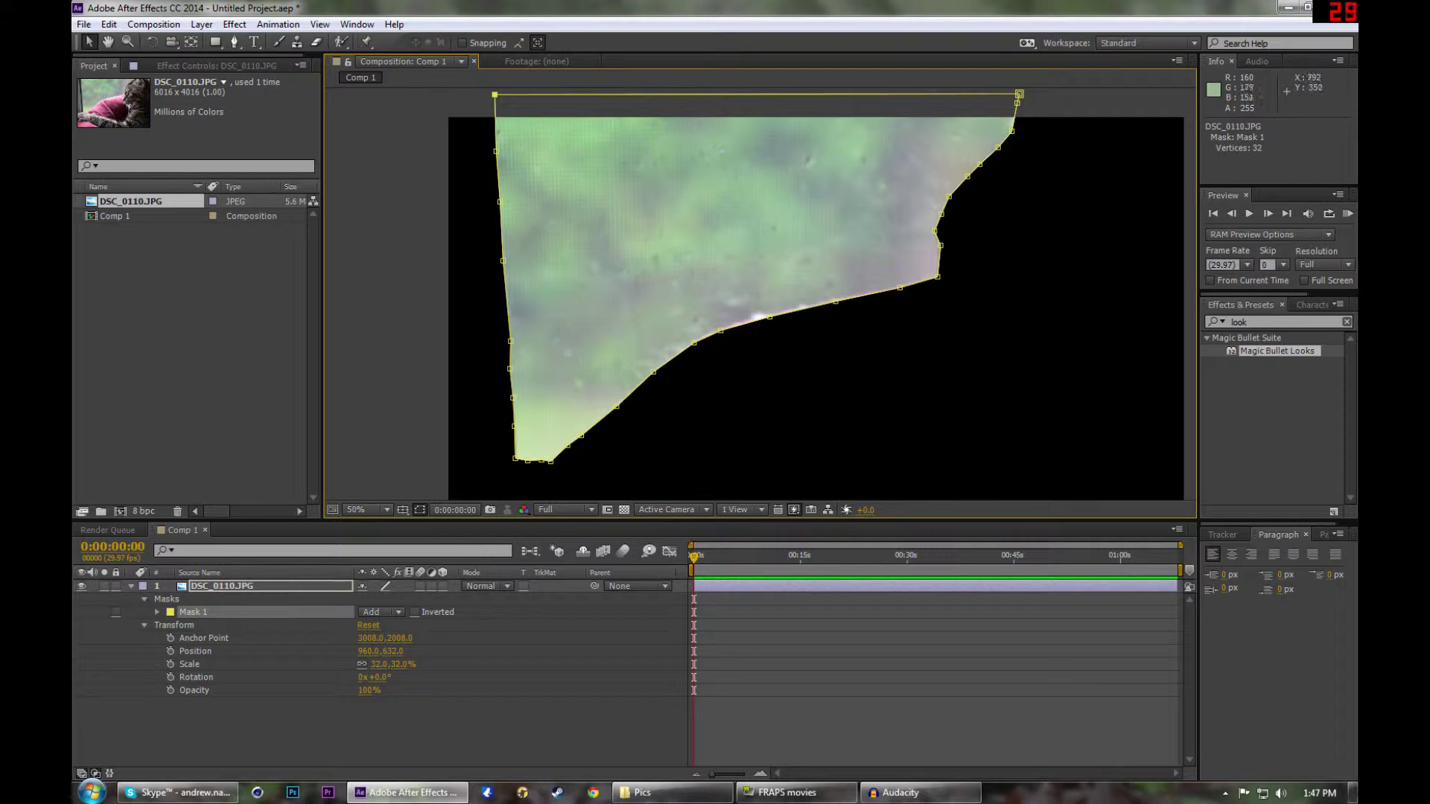
left_click(400, 612)
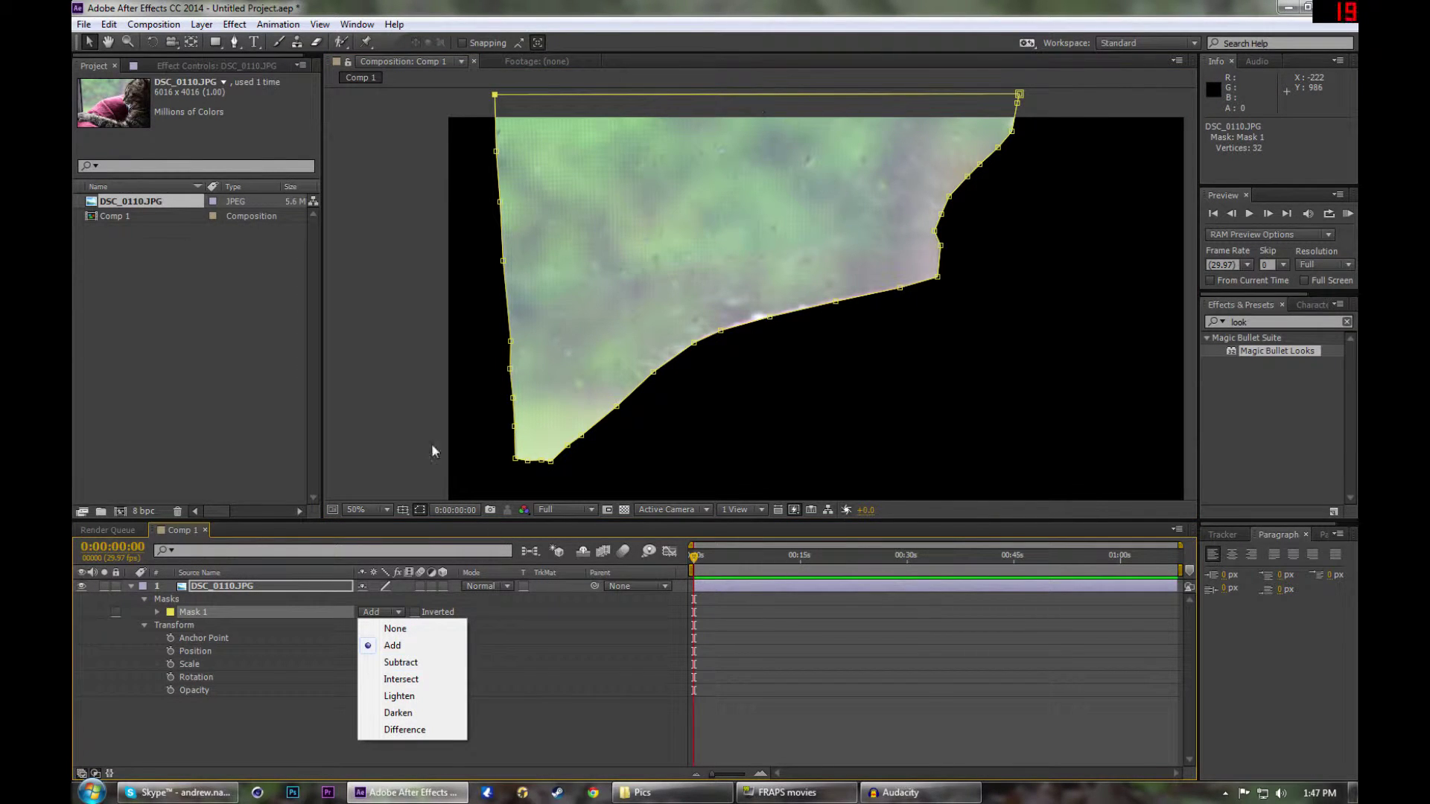
left_click(400, 666)
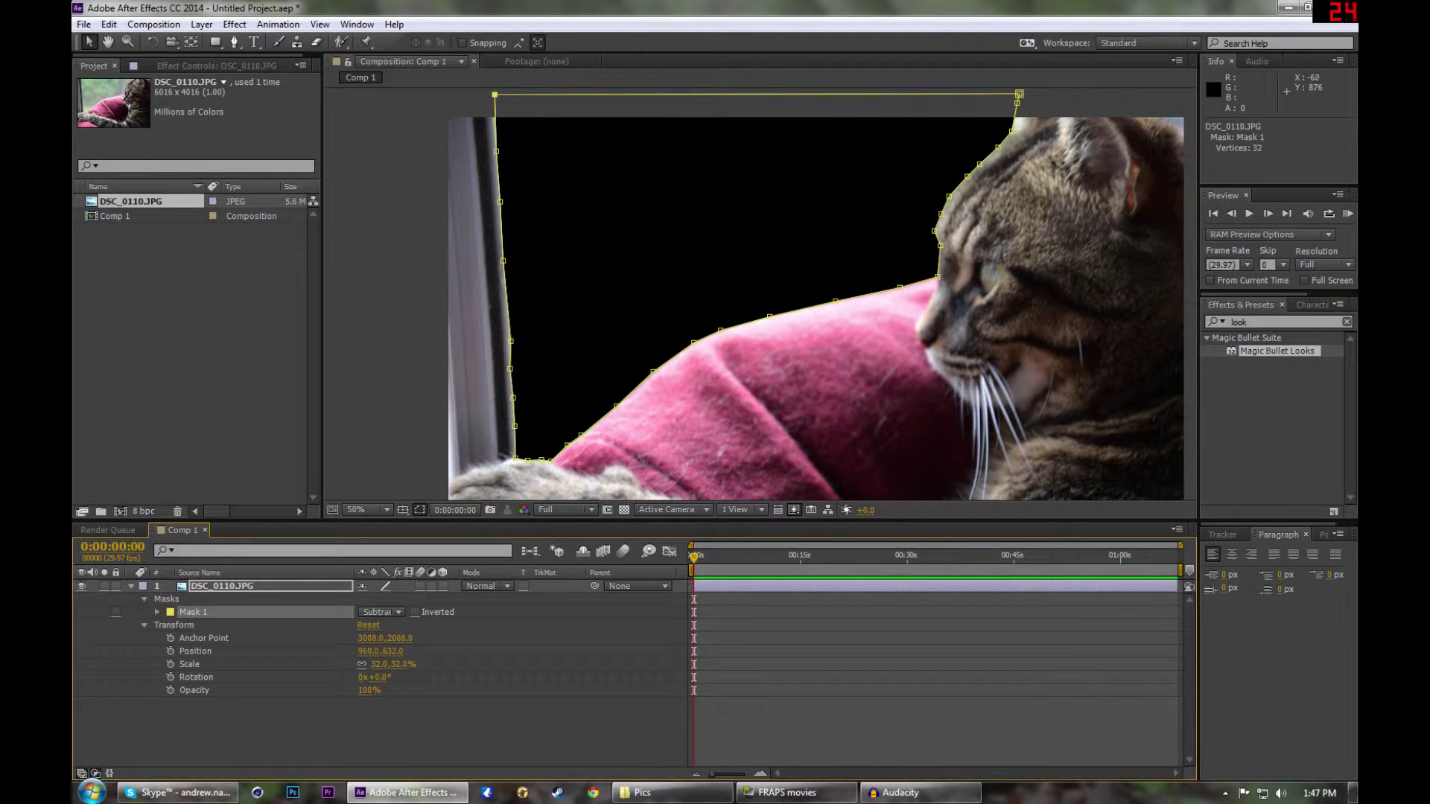
left_click(399, 615)
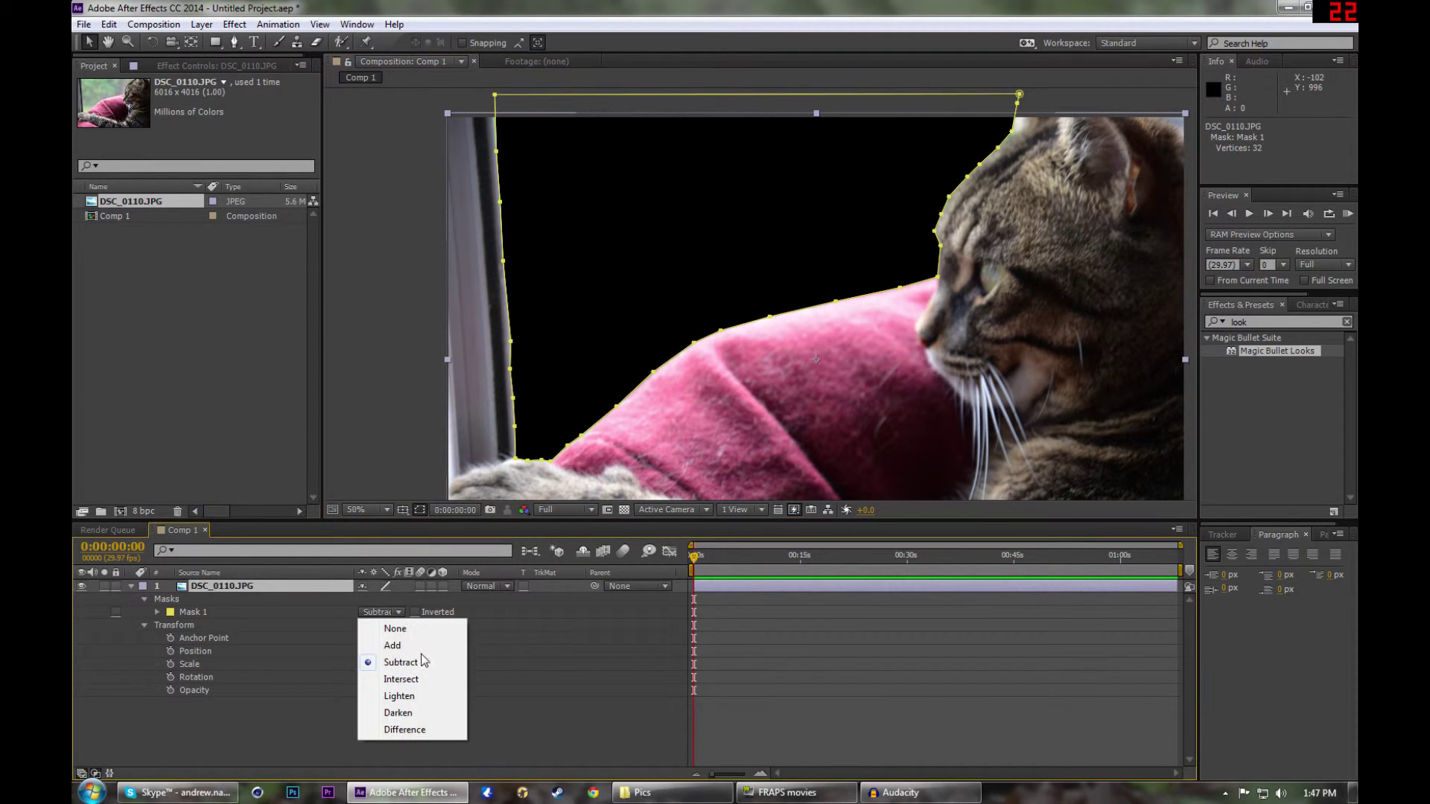
left_click(428, 678)
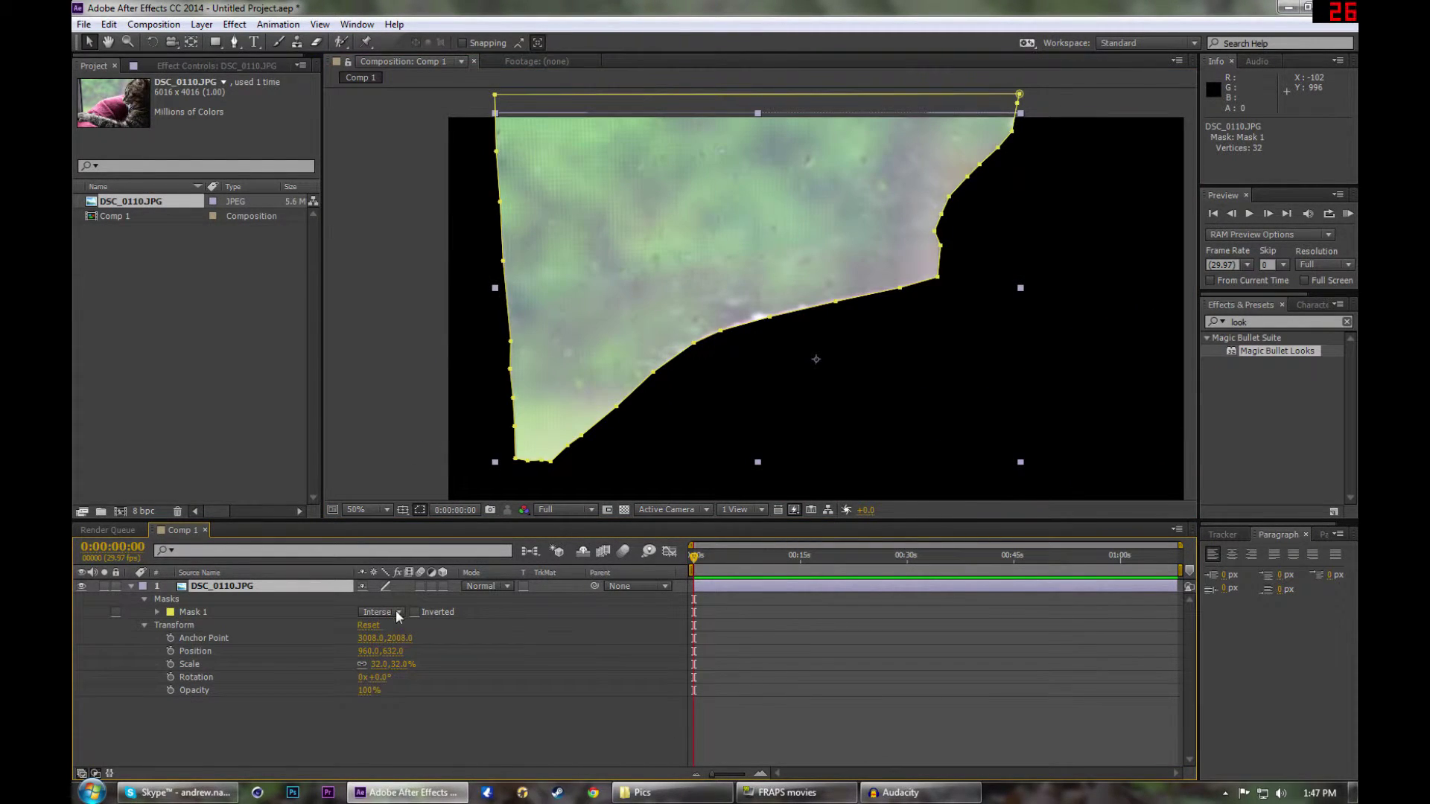
left_click(395, 610)
left_click(400, 696)
left_click(401, 612)
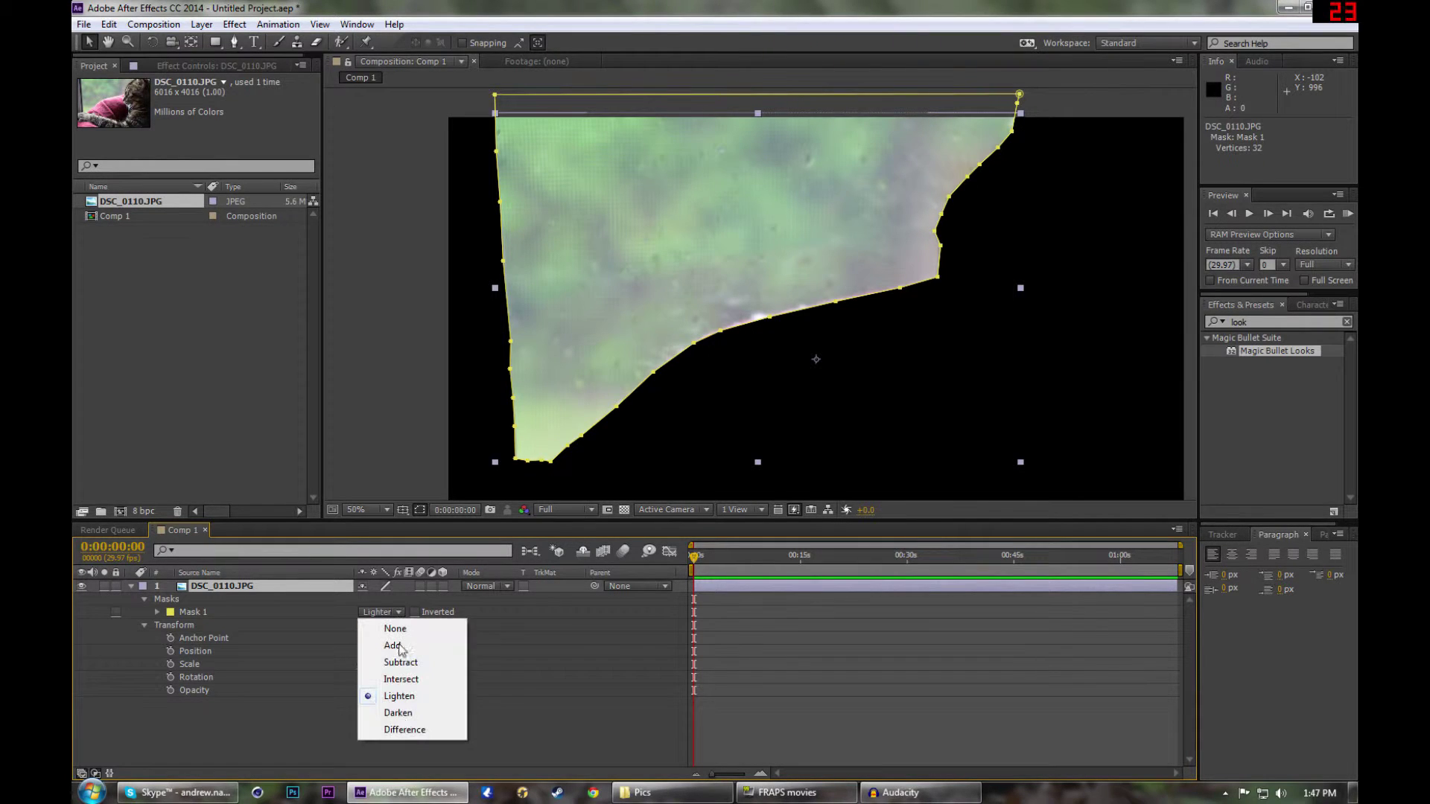
left_click(436, 663)
left_click(418, 715)
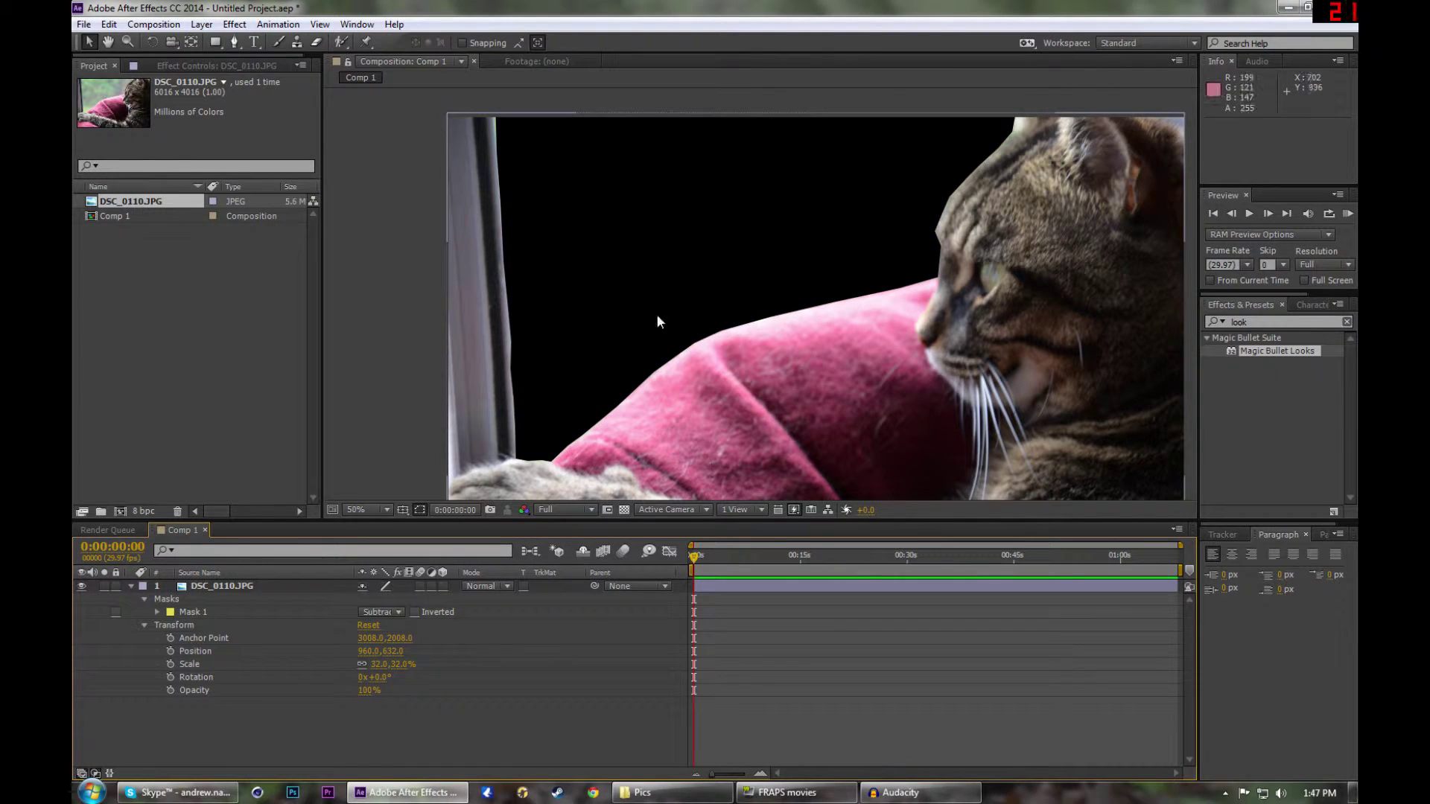
left_click(132, 587)
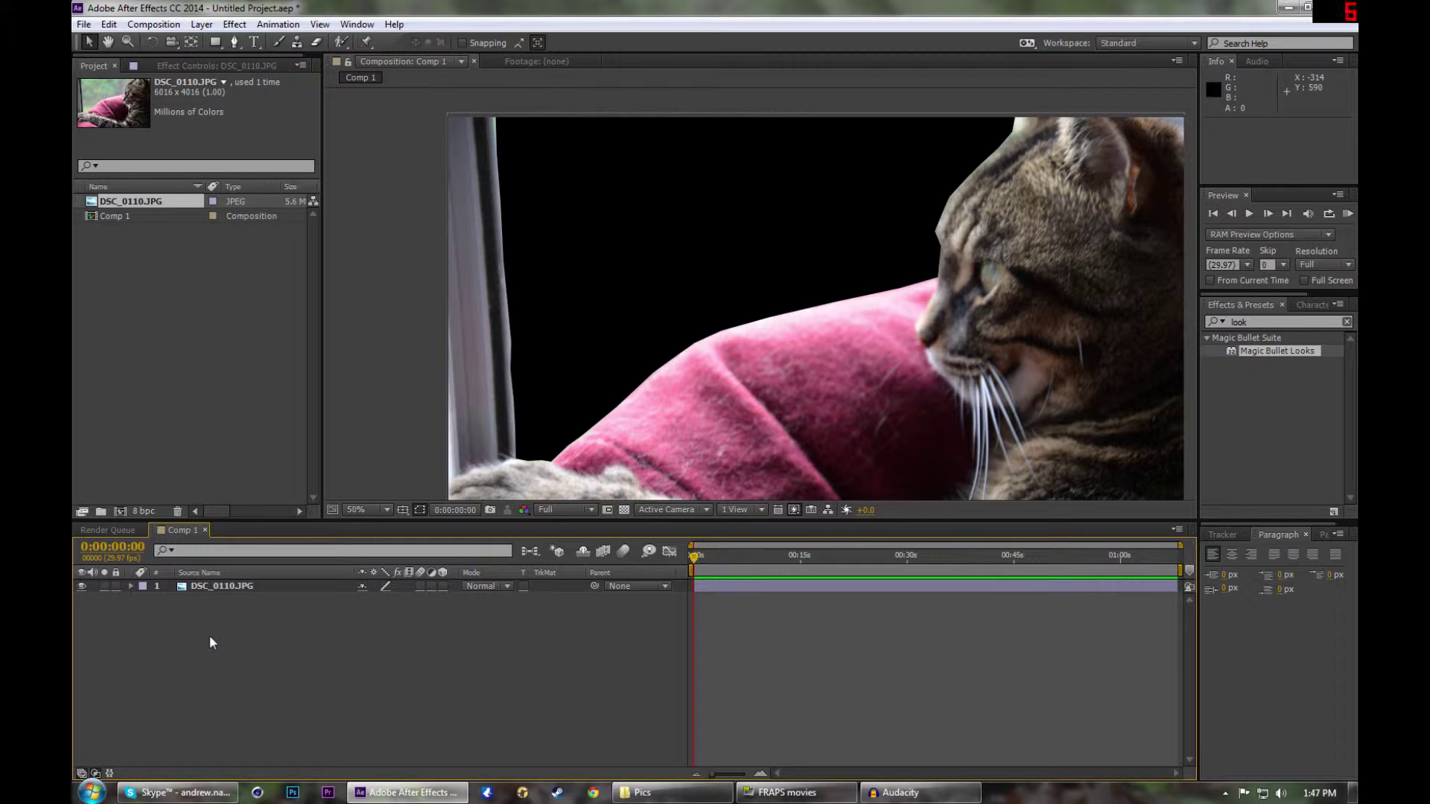
Pan the comp view and bring the Pics Explorer window to the front
key("h")
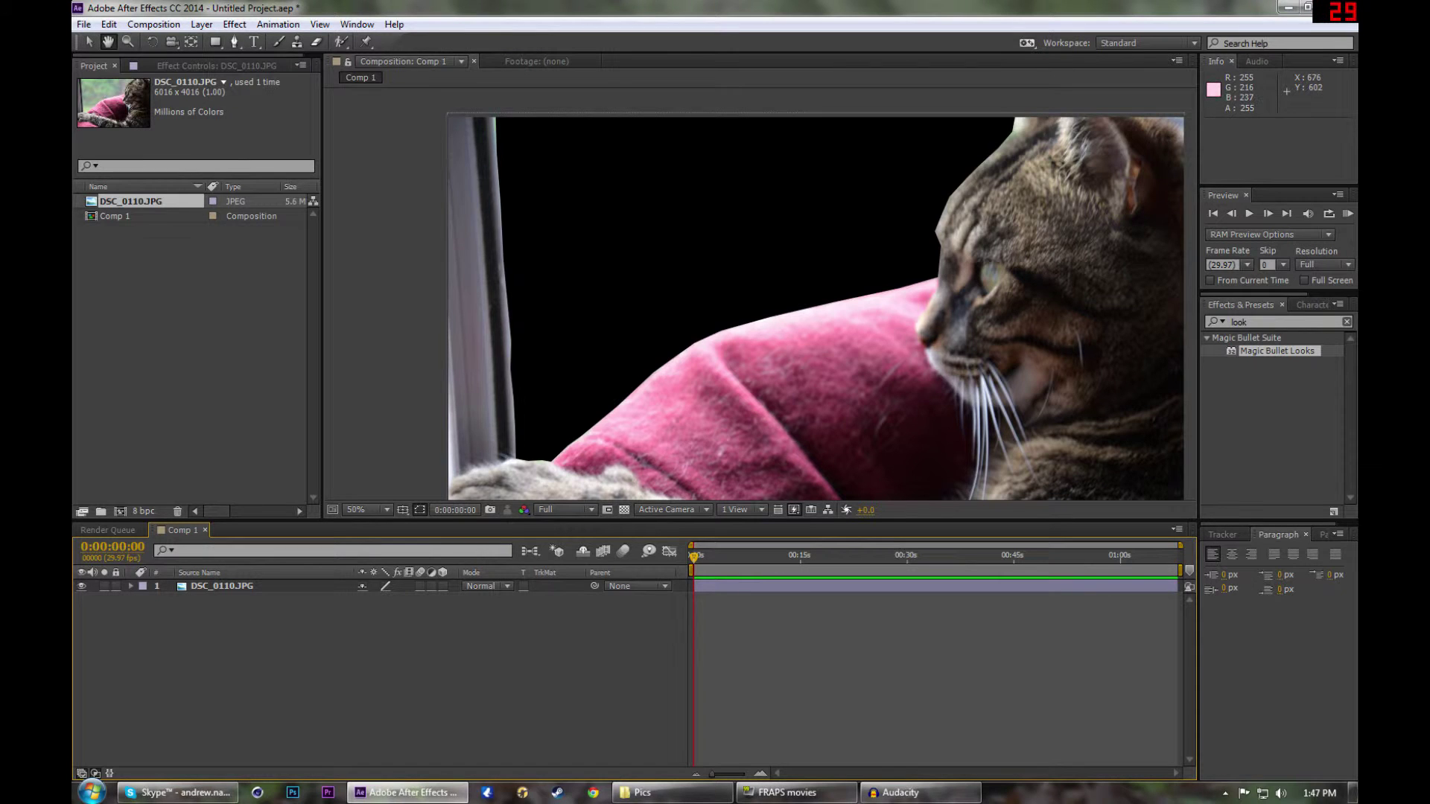
left_click_drag(699, 338, 660, 317)
key("v")
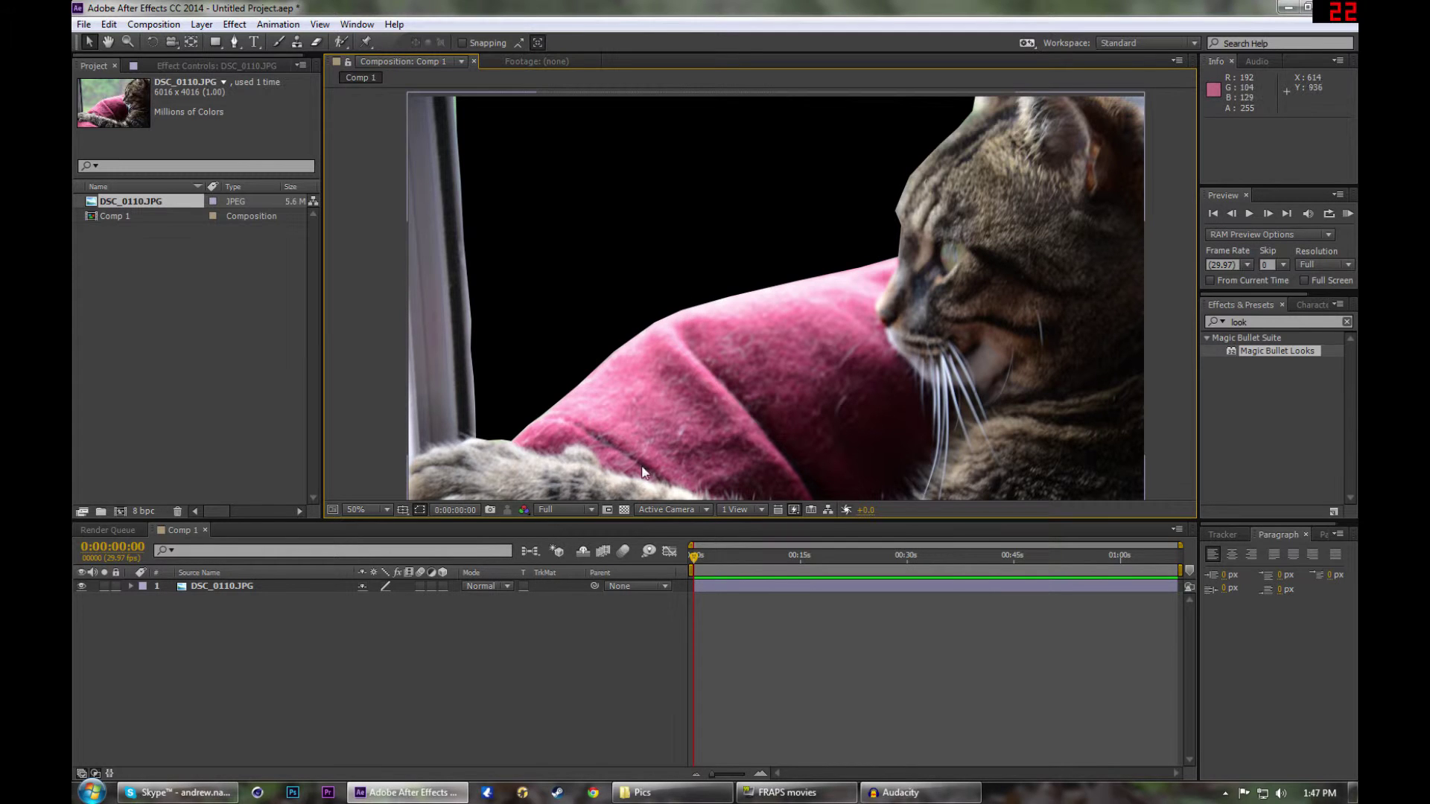
left_click(666, 791)
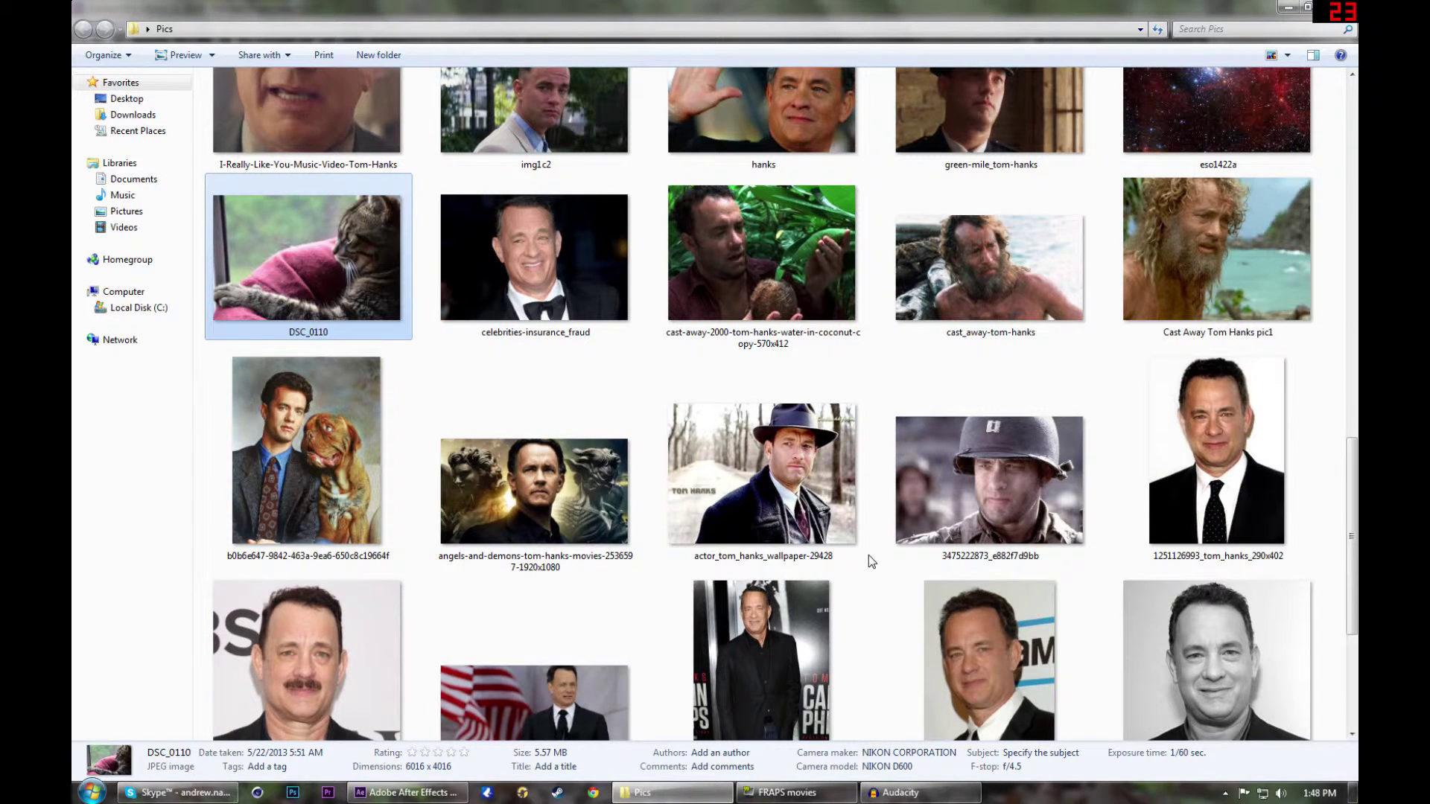
Drag eso1422a from the Pics folder into the After Effects Project panel
scroll(1115, 378, "up", 4)
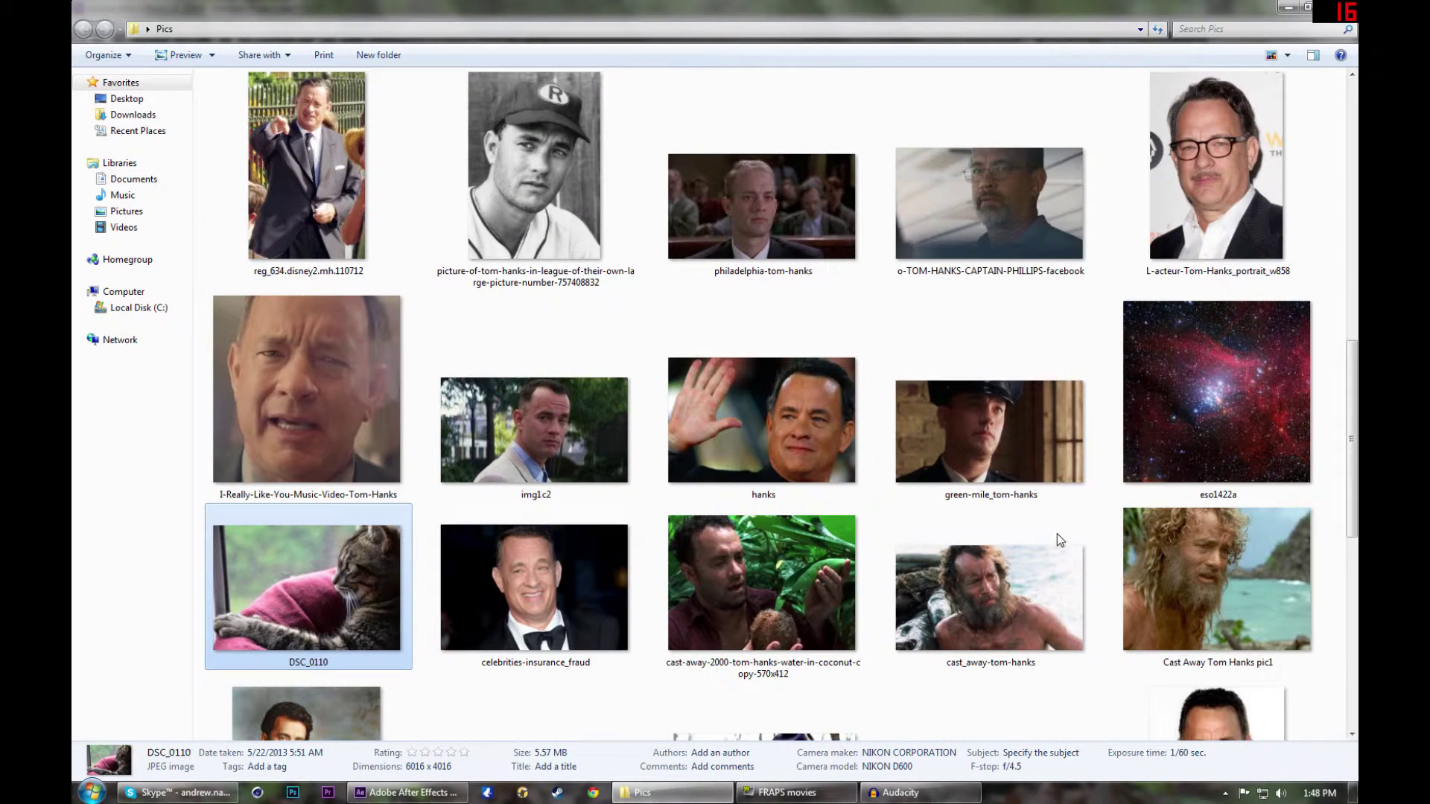
scroll(1212, 405, "up", 10)
scroll(1213, 405, "down", 10)
left_click(1213, 403)
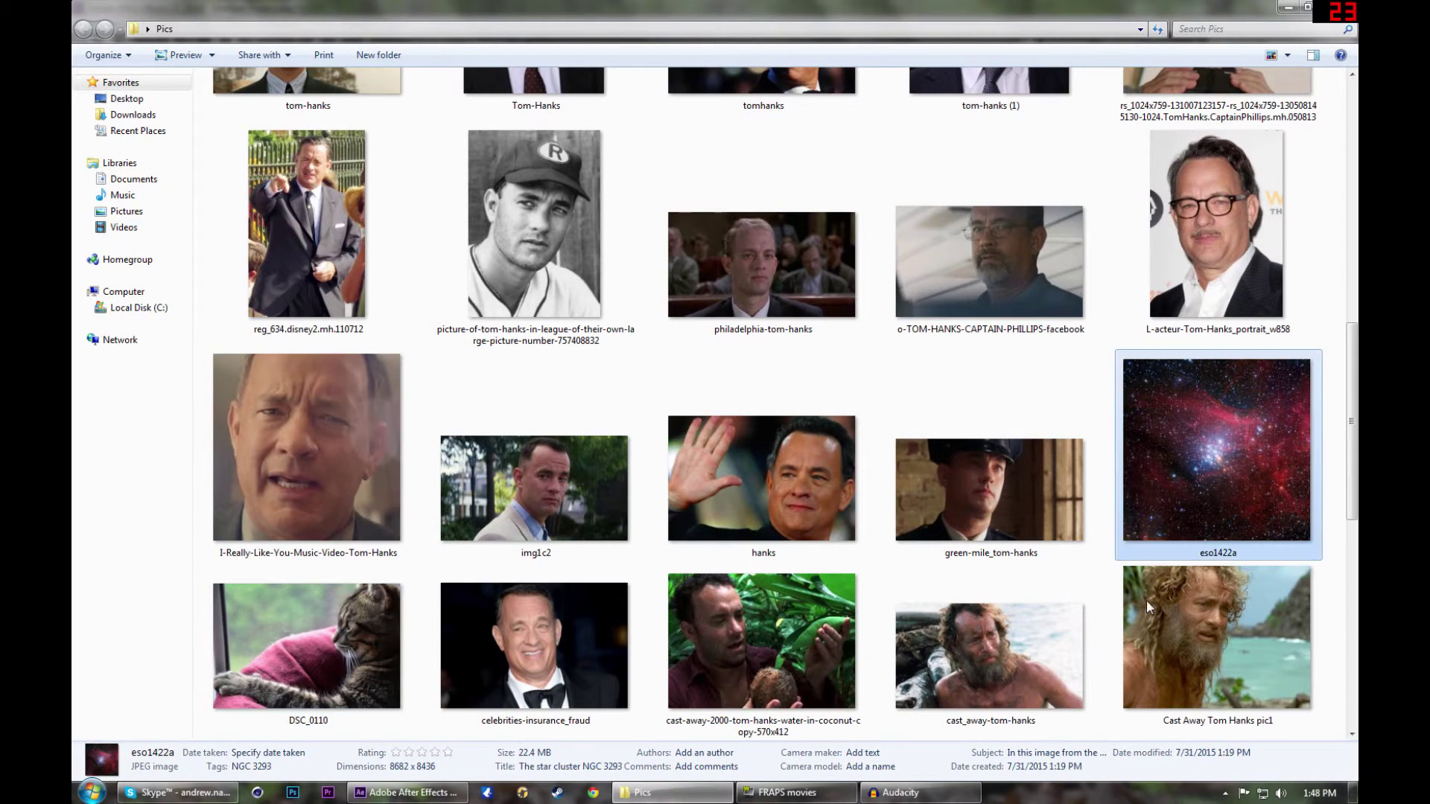
left_click_drag(1235, 433, 252, 390)
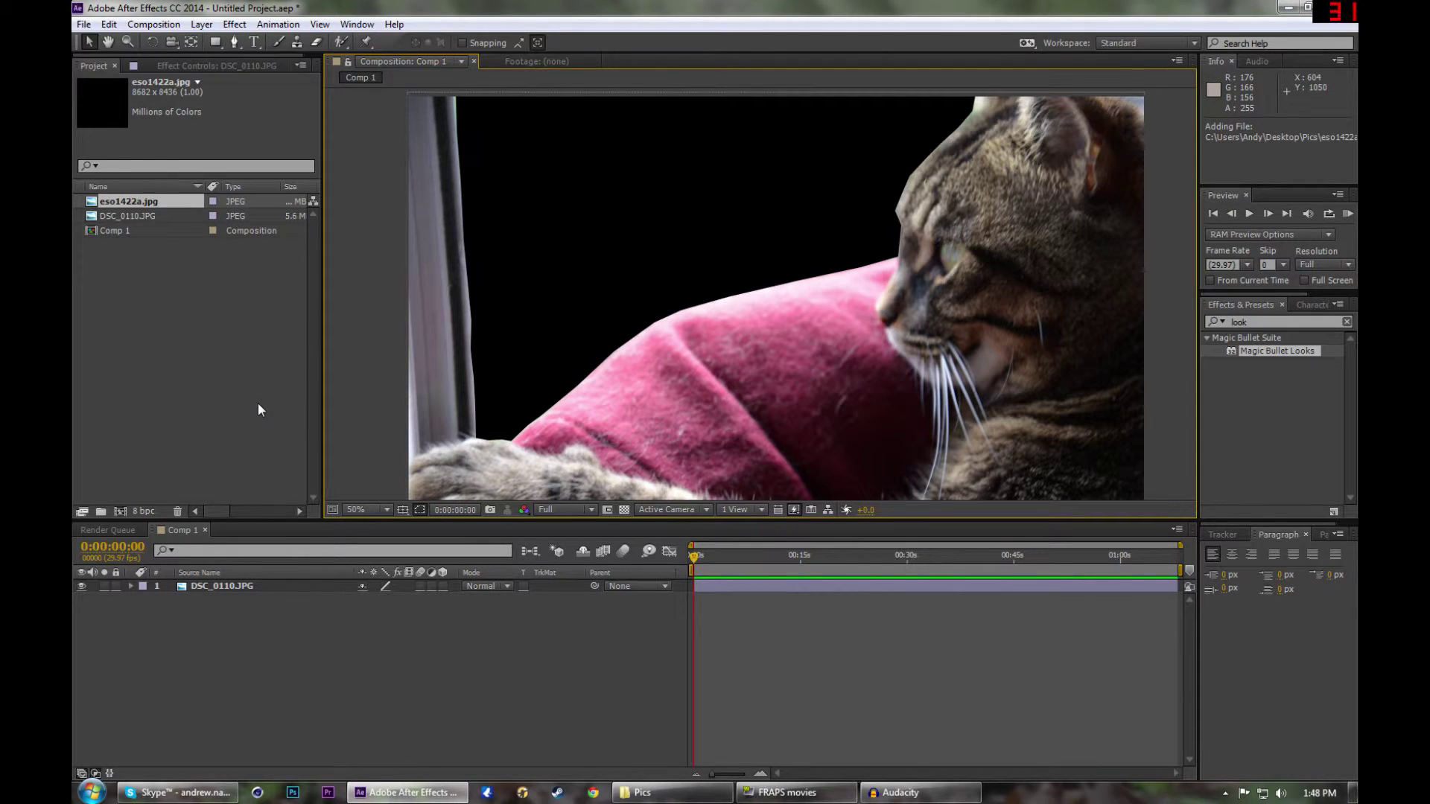
Add eso1422a.jpg to Comp 1 as layer 2 below DSC_0110.JPG and inspect the comp
left_click(91, 203)
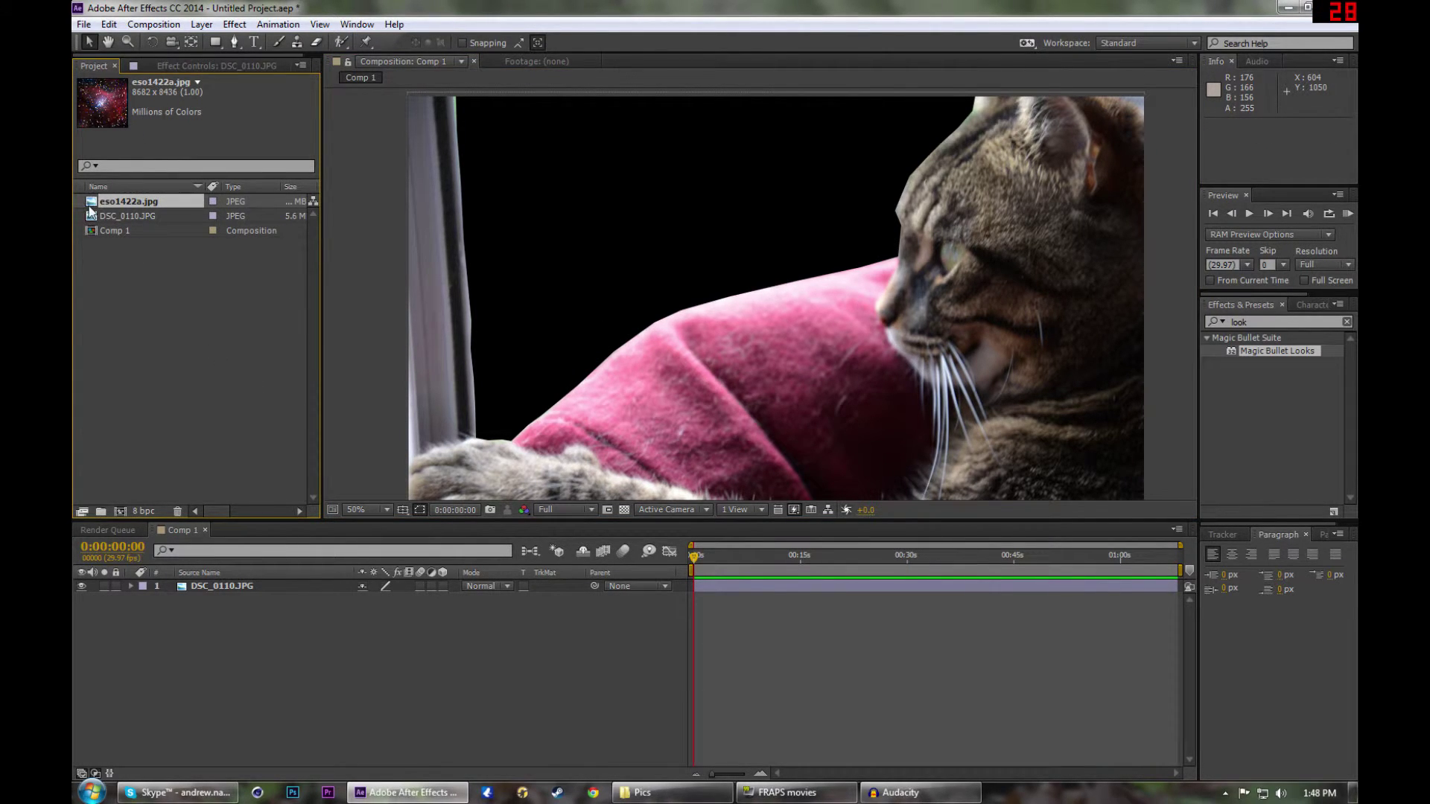
left_click_drag(95, 205, 182, 627)
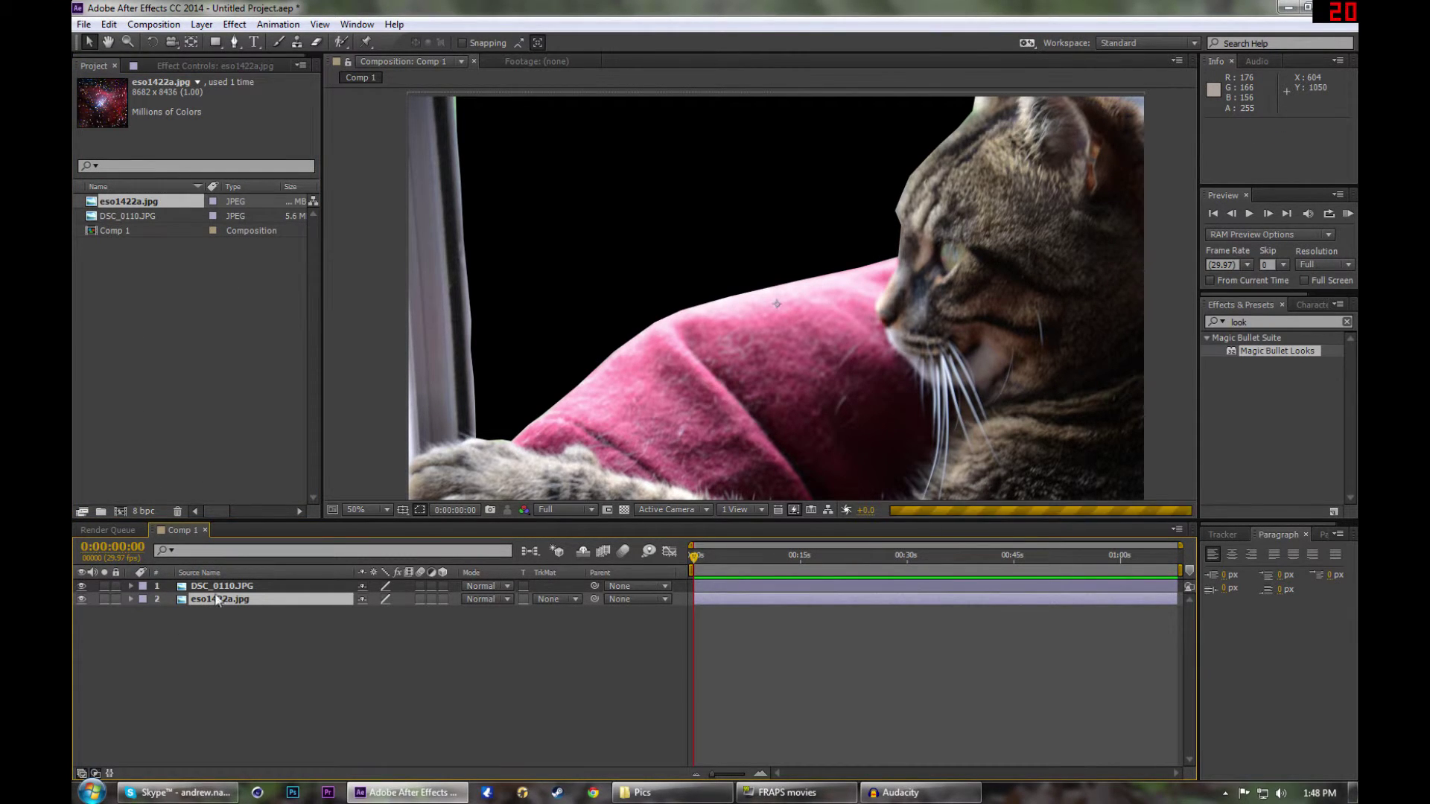
key("comma")
key("comma")
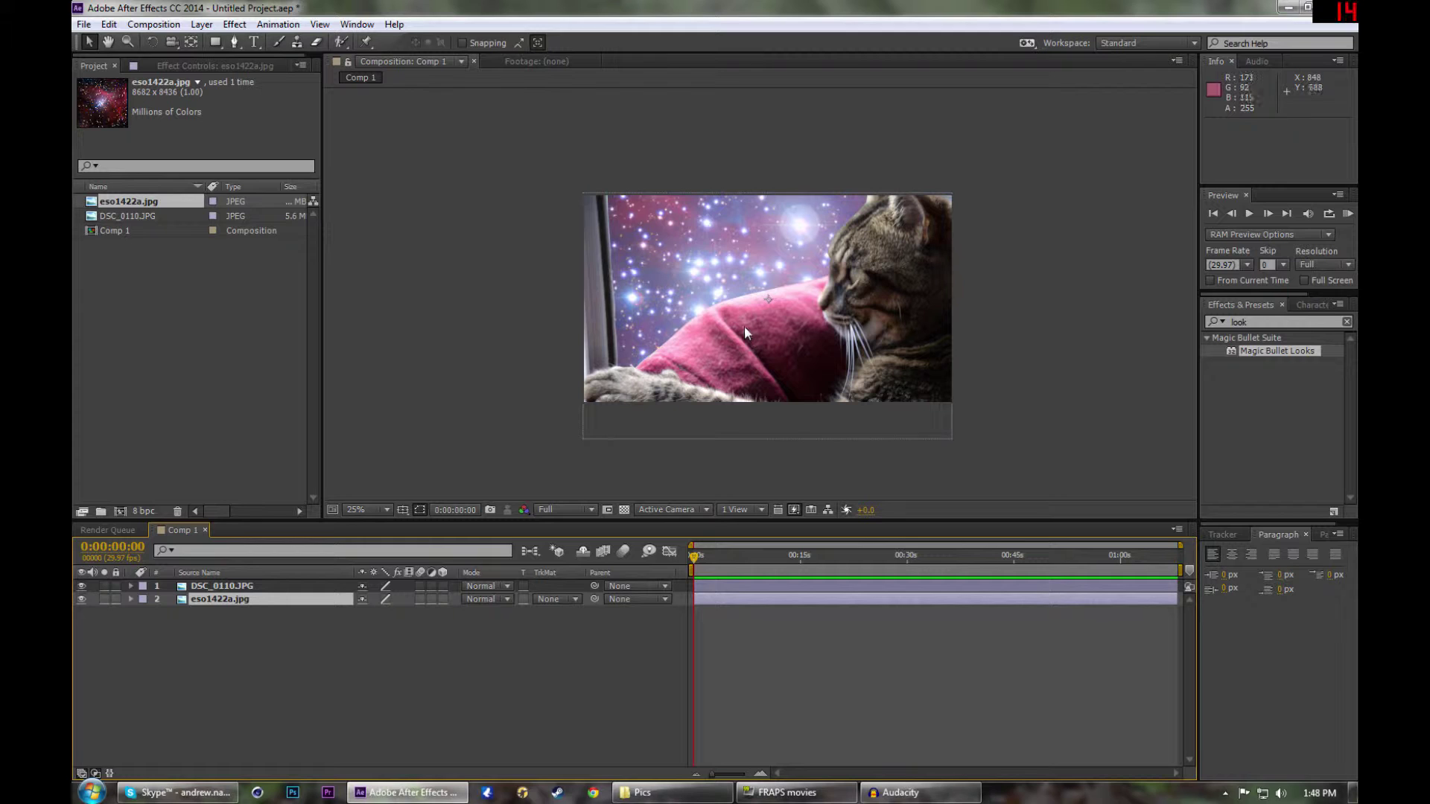
key("h")
key("period")
key("period")
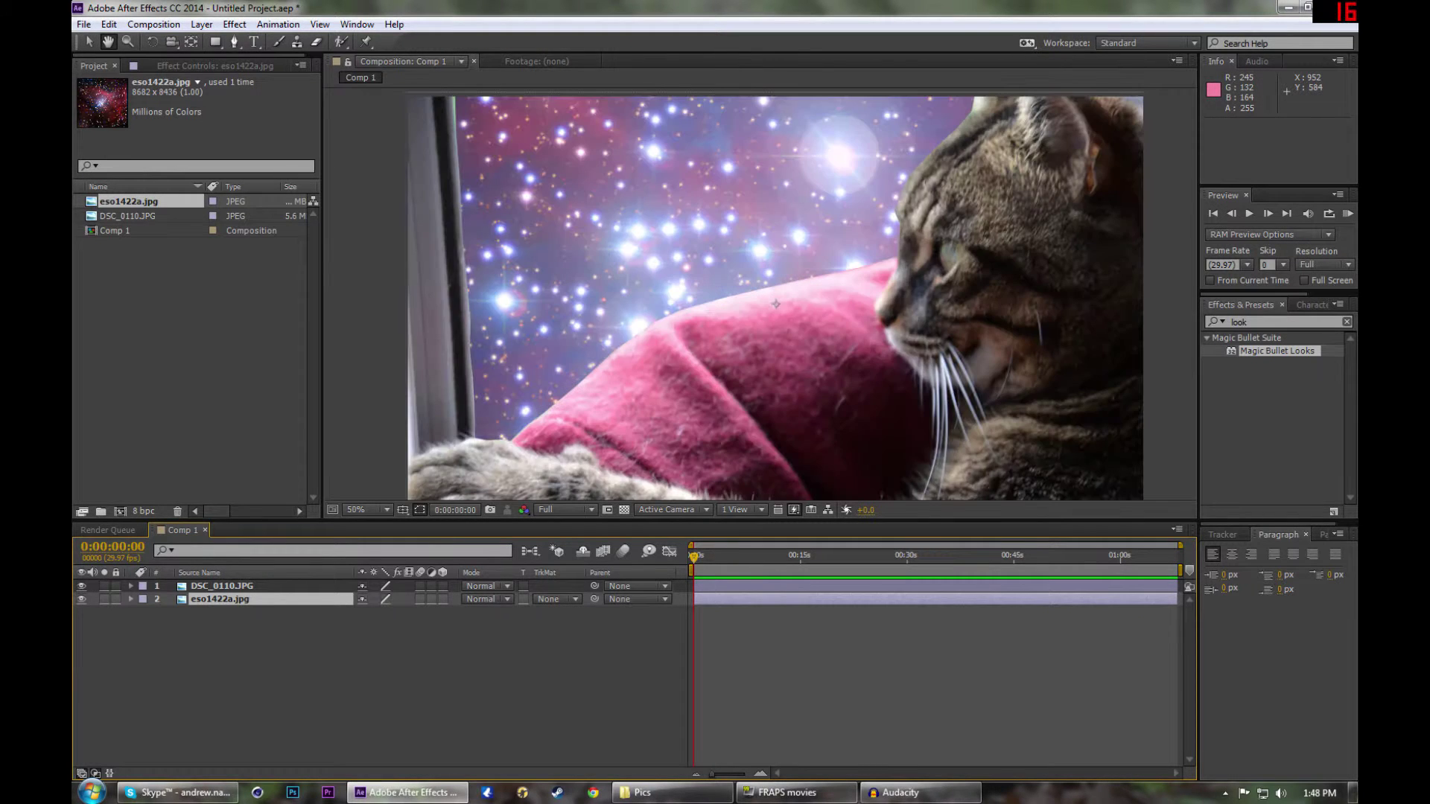
left_click_drag(775, 303, 778, 342)
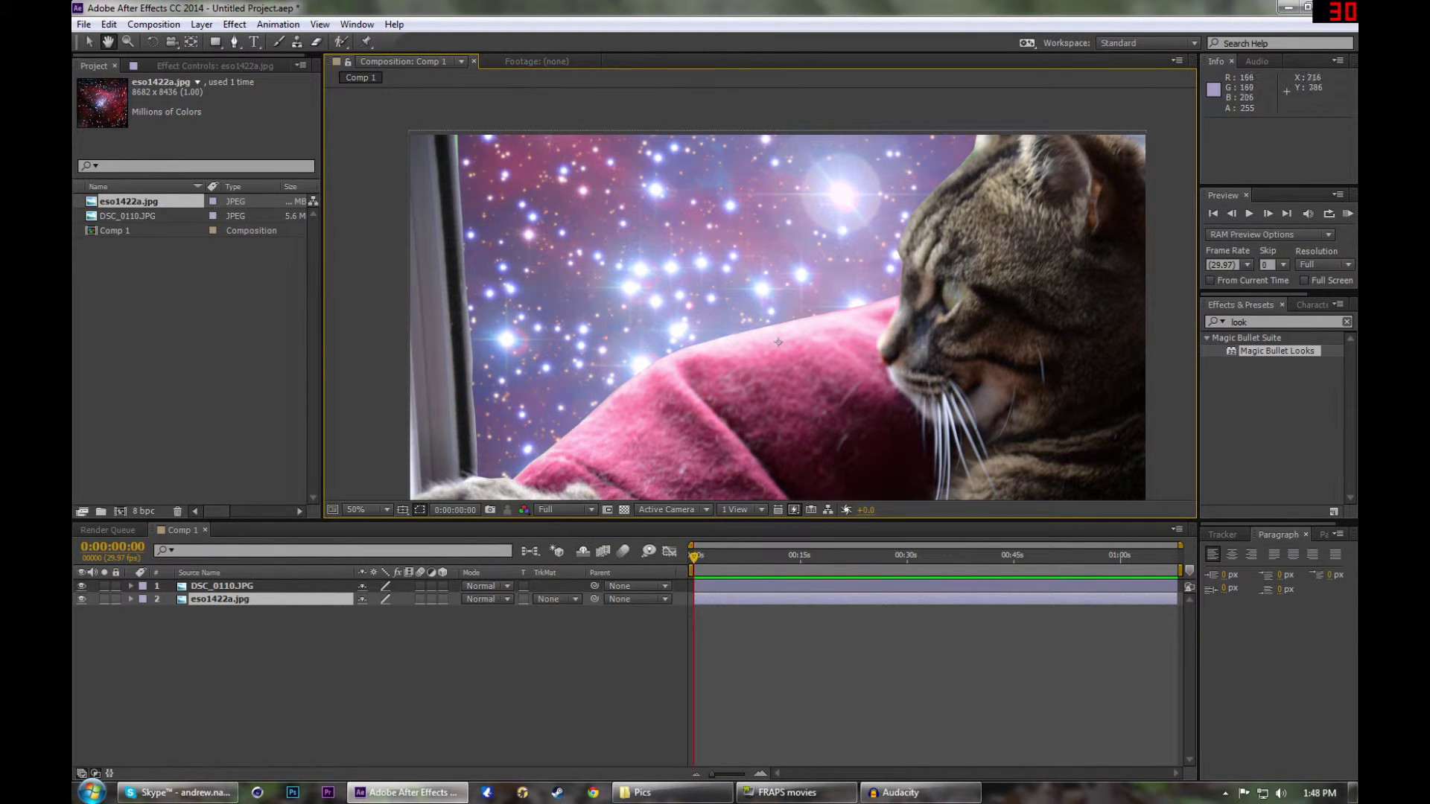
key("v")
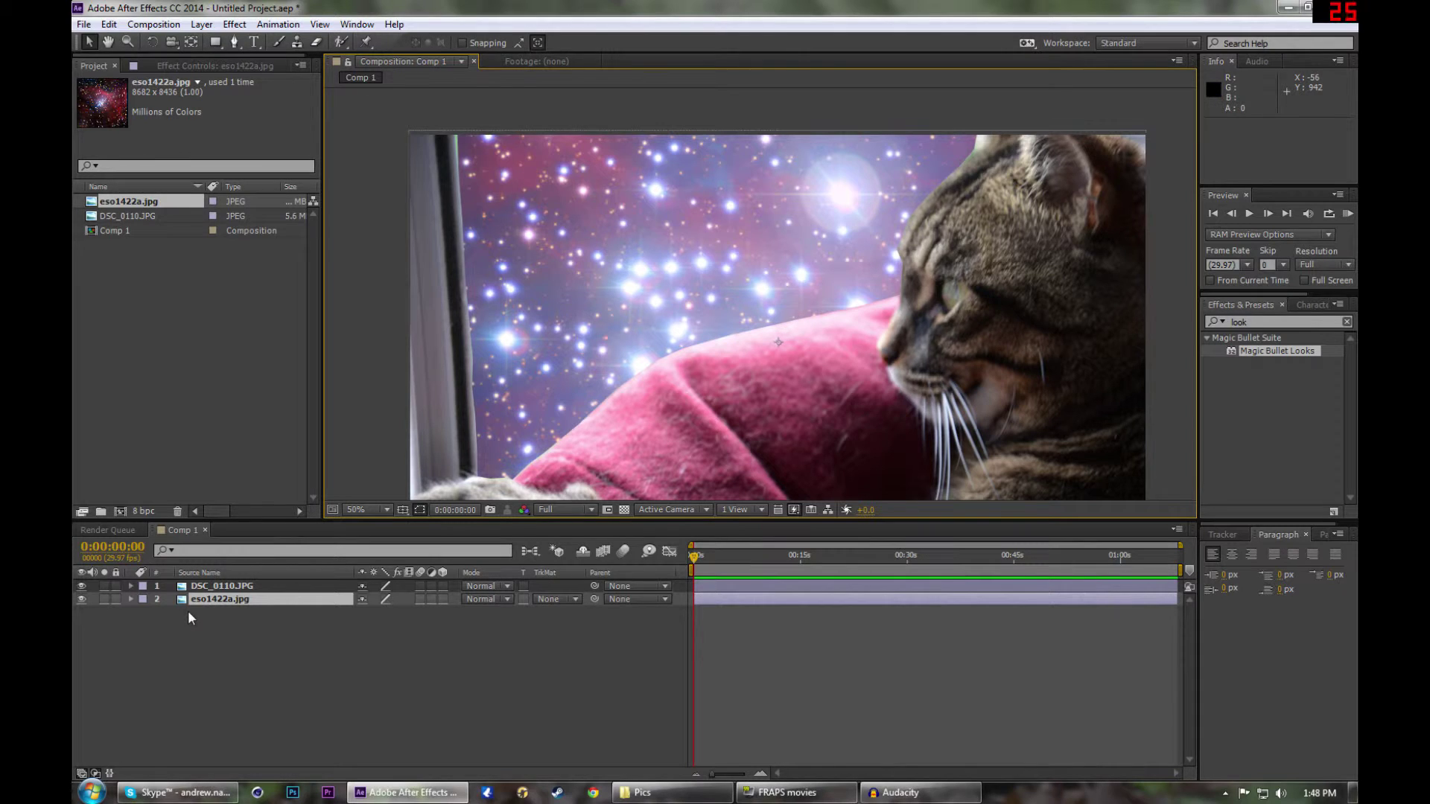
Set the nebula layer's anchor point to 7167, 4274 and its position to 962, 618
left_click(130, 599)
scroll(669, 342, "down", 4)
scroll(669, 342, "up", 2)
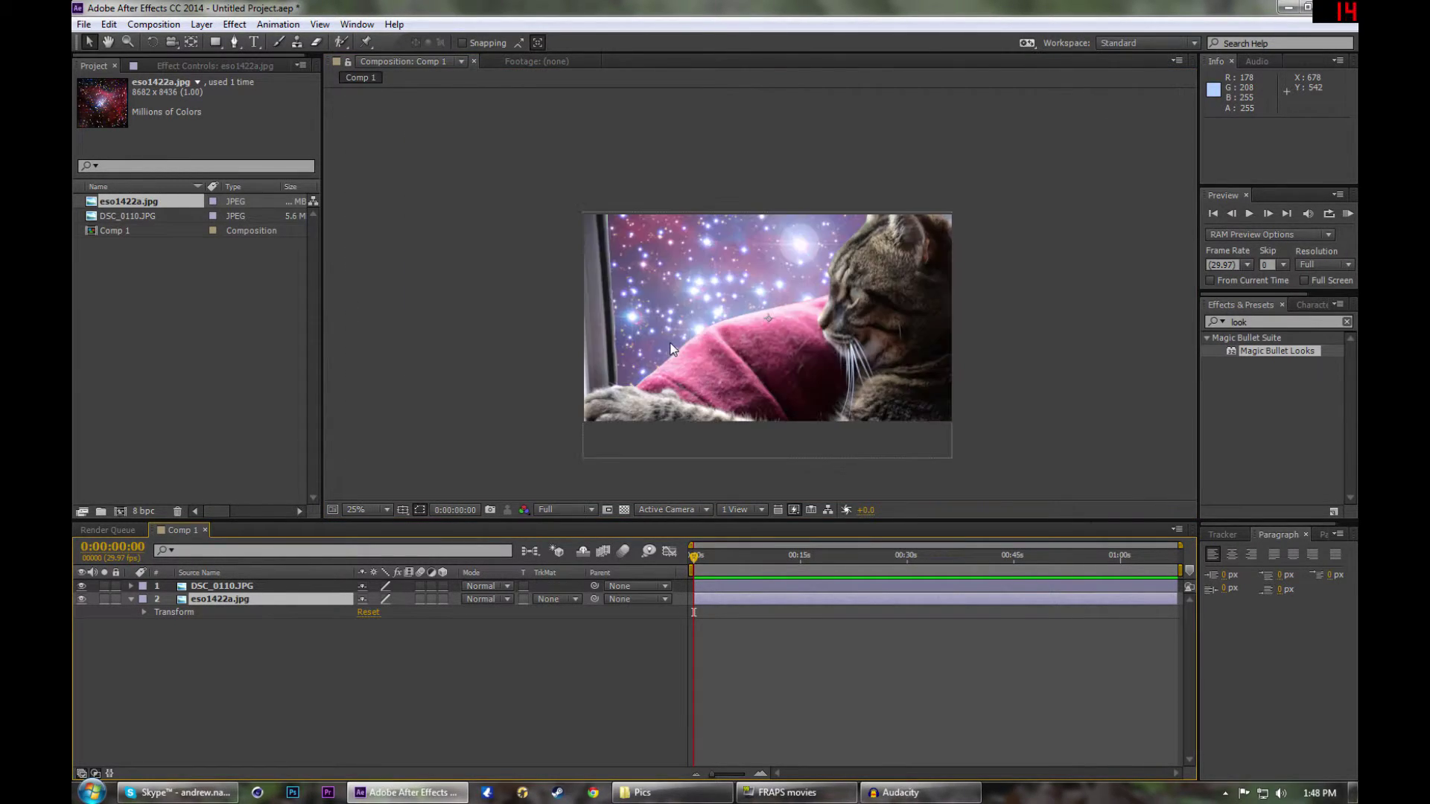
scroll(670, 349, "down", 1)
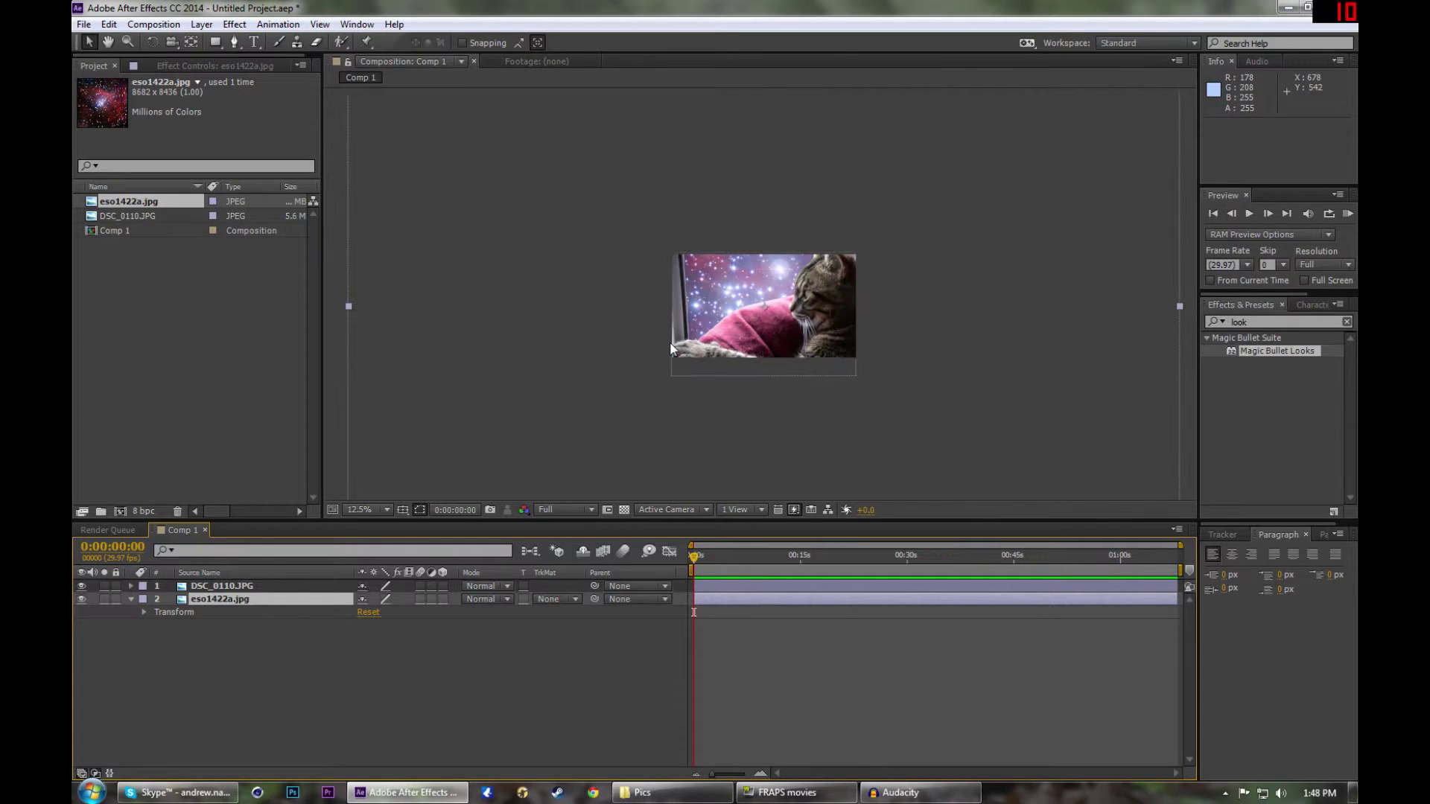
left_click(145, 612)
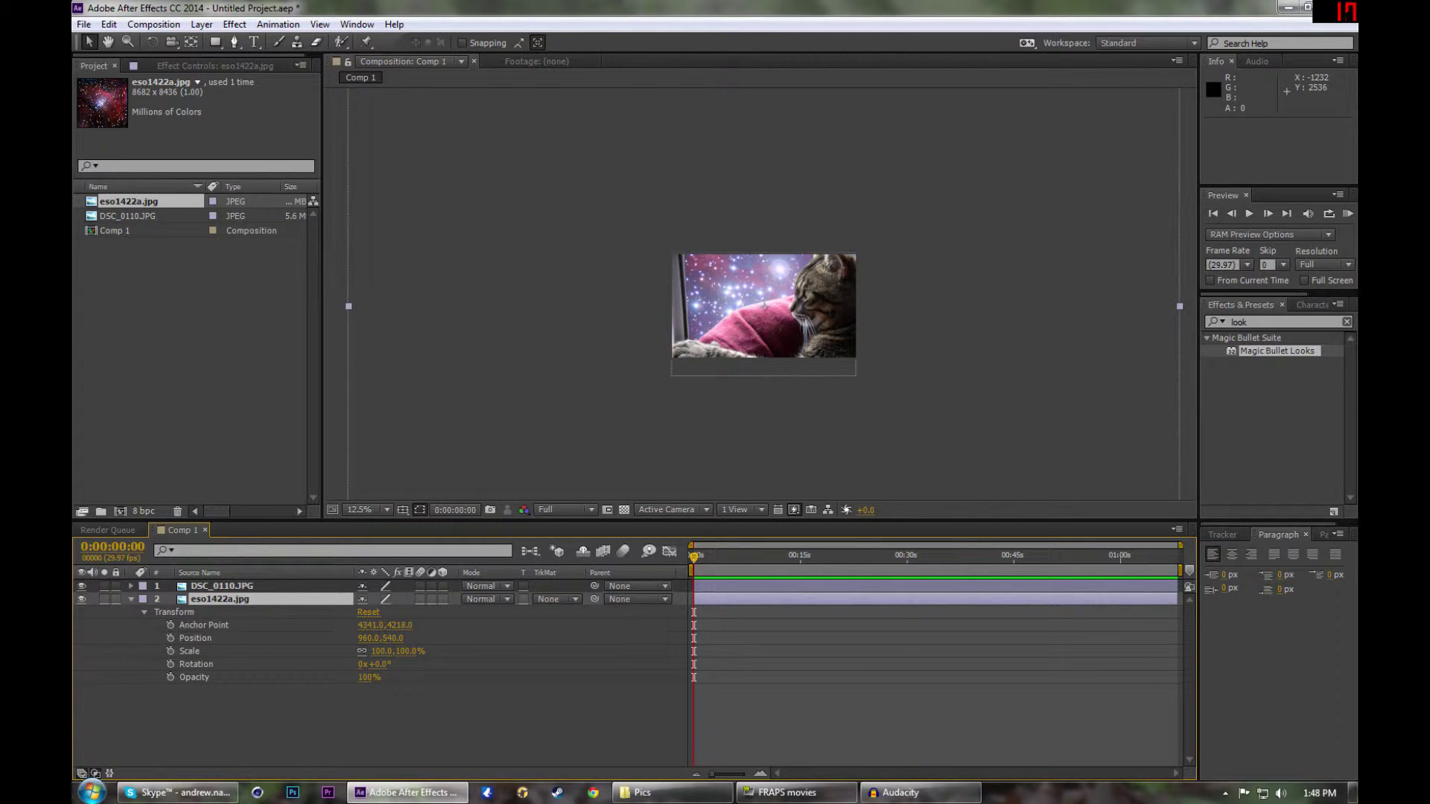
mouse_move(390, 639)
left_mouse_down()
mouse_move(453, 638)
mouse_move(364, 651)
mouse_move(390, 638)
left_mouse_up()
key("Return")
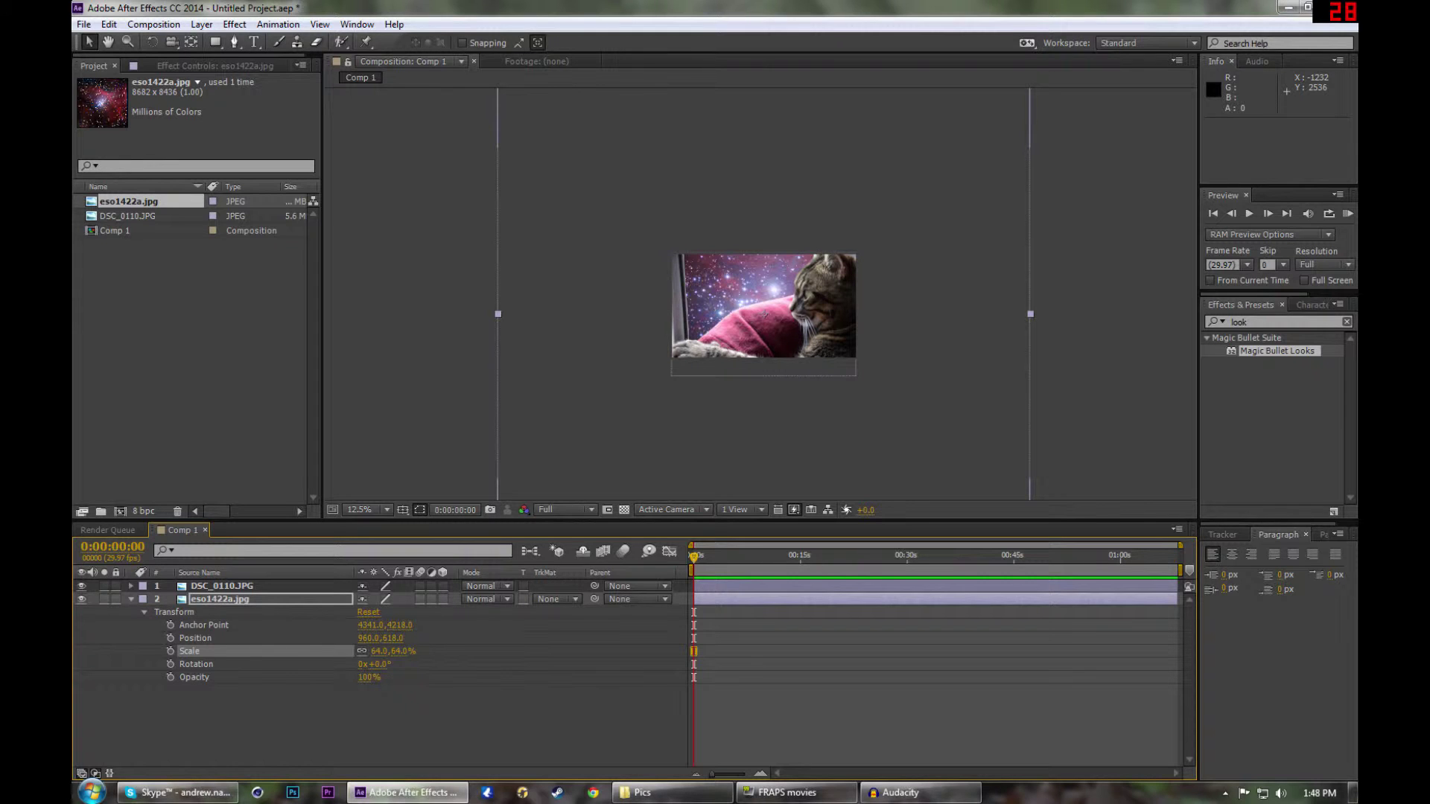
left_click(203, 625)
left_click_drag(370, 625, 525, 700)
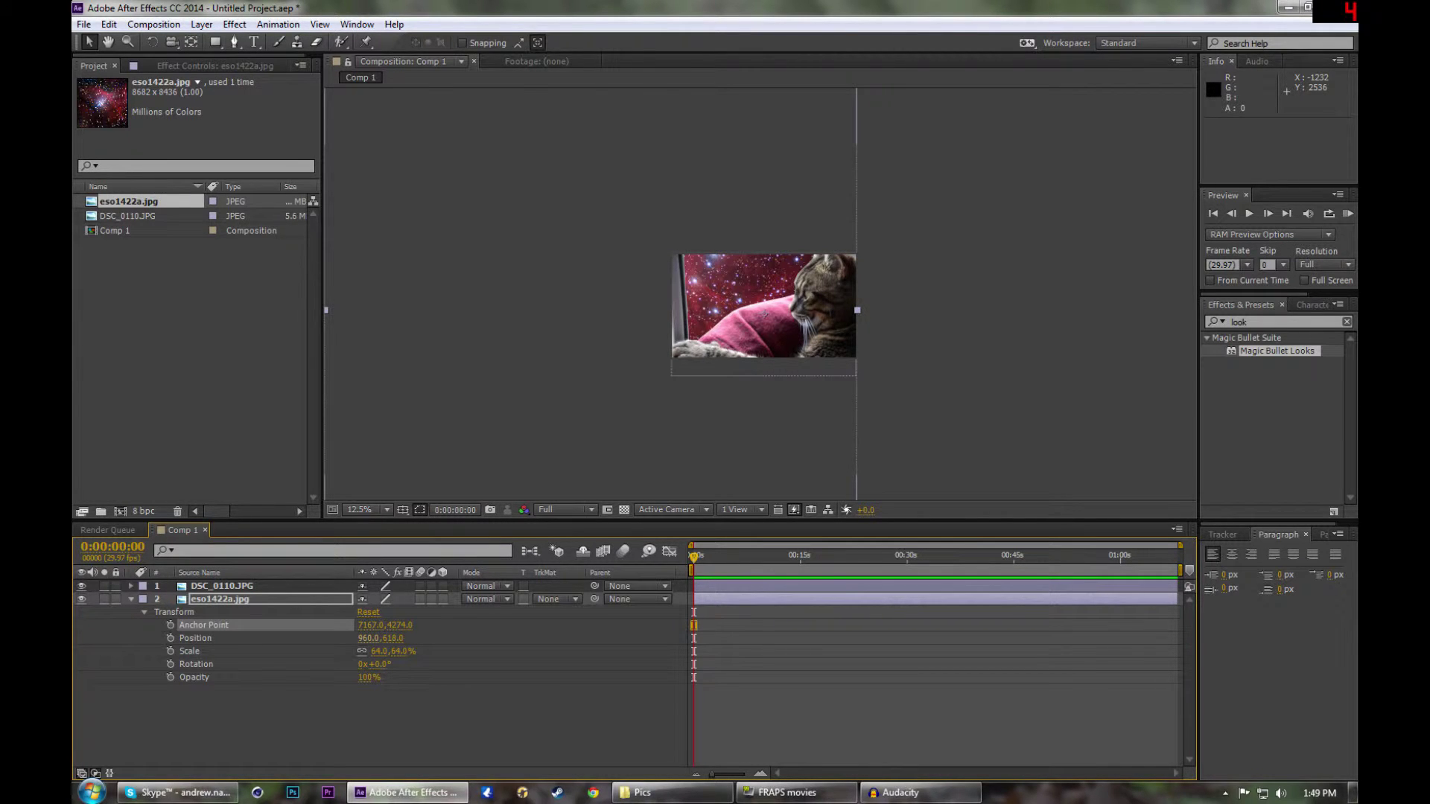
mouse_move(765, 314)
left_mouse_down()
mouse_move(780, 314)
mouse_move(765, 314)
left_mouse_up()
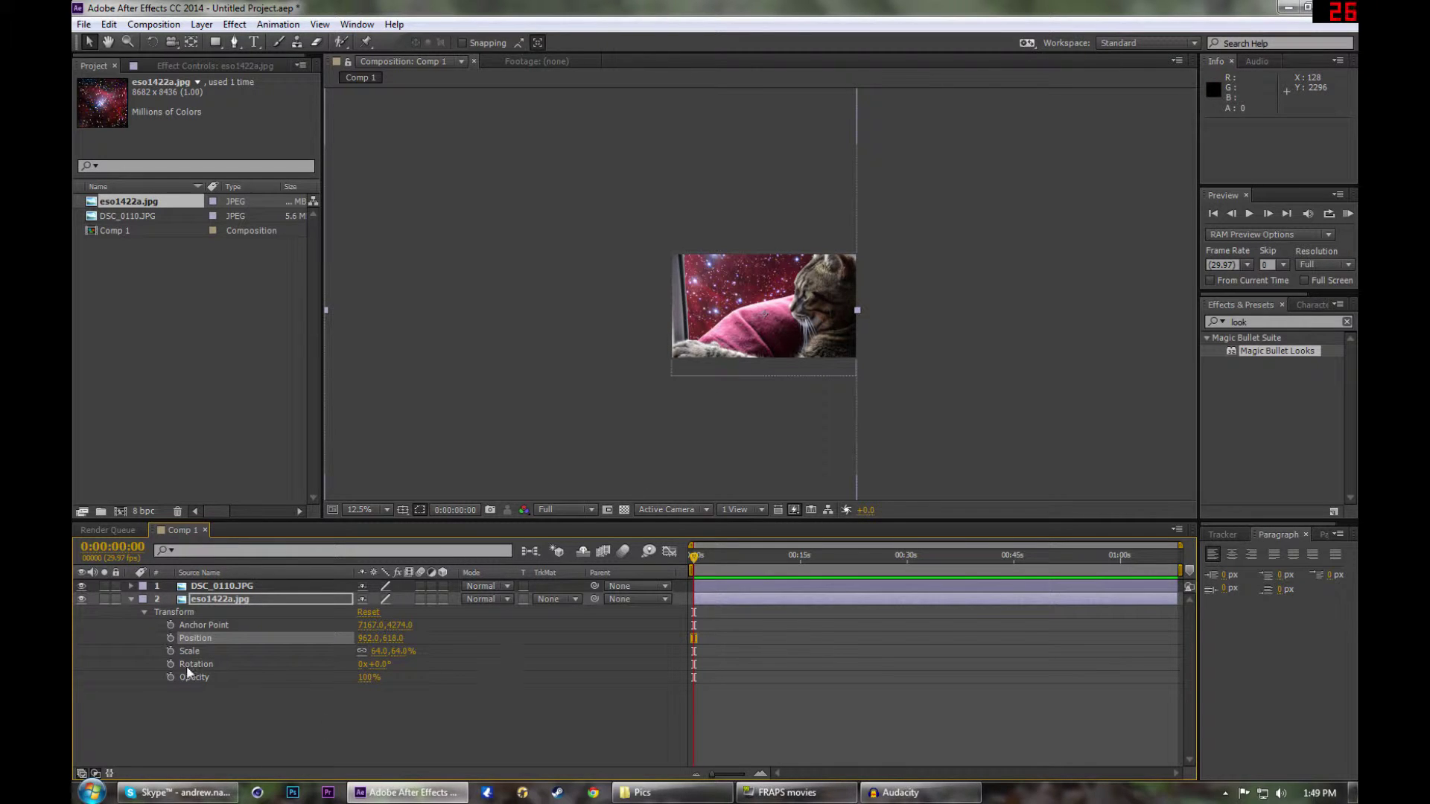
Keyframe the nebula's Position from 962, 618 at 0:00 to 4572, 618 near 0:00:10:20
left_click(171, 639)
left_click_drag(695, 556, 770, 558)
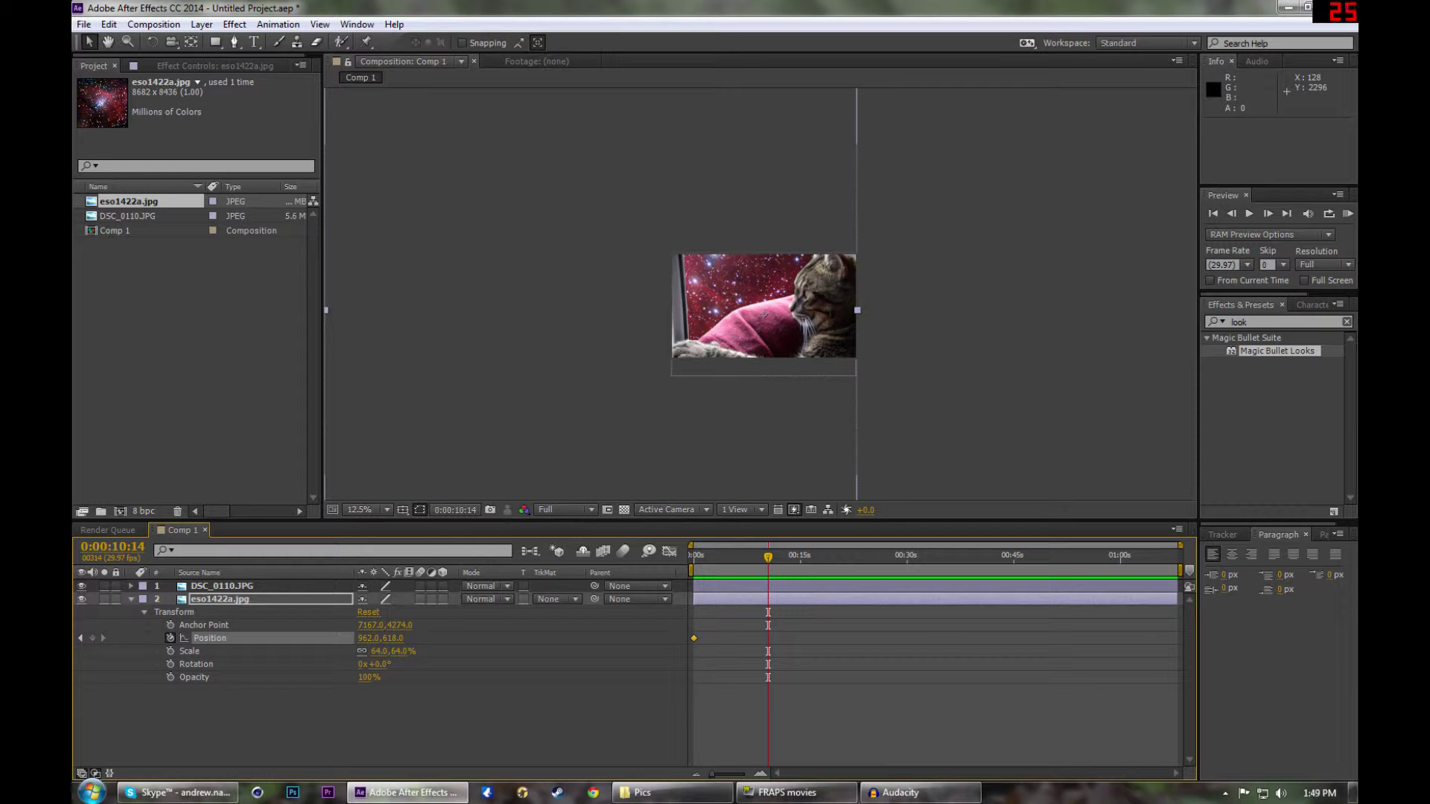
left_click_drag(765, 313, 879, 314)
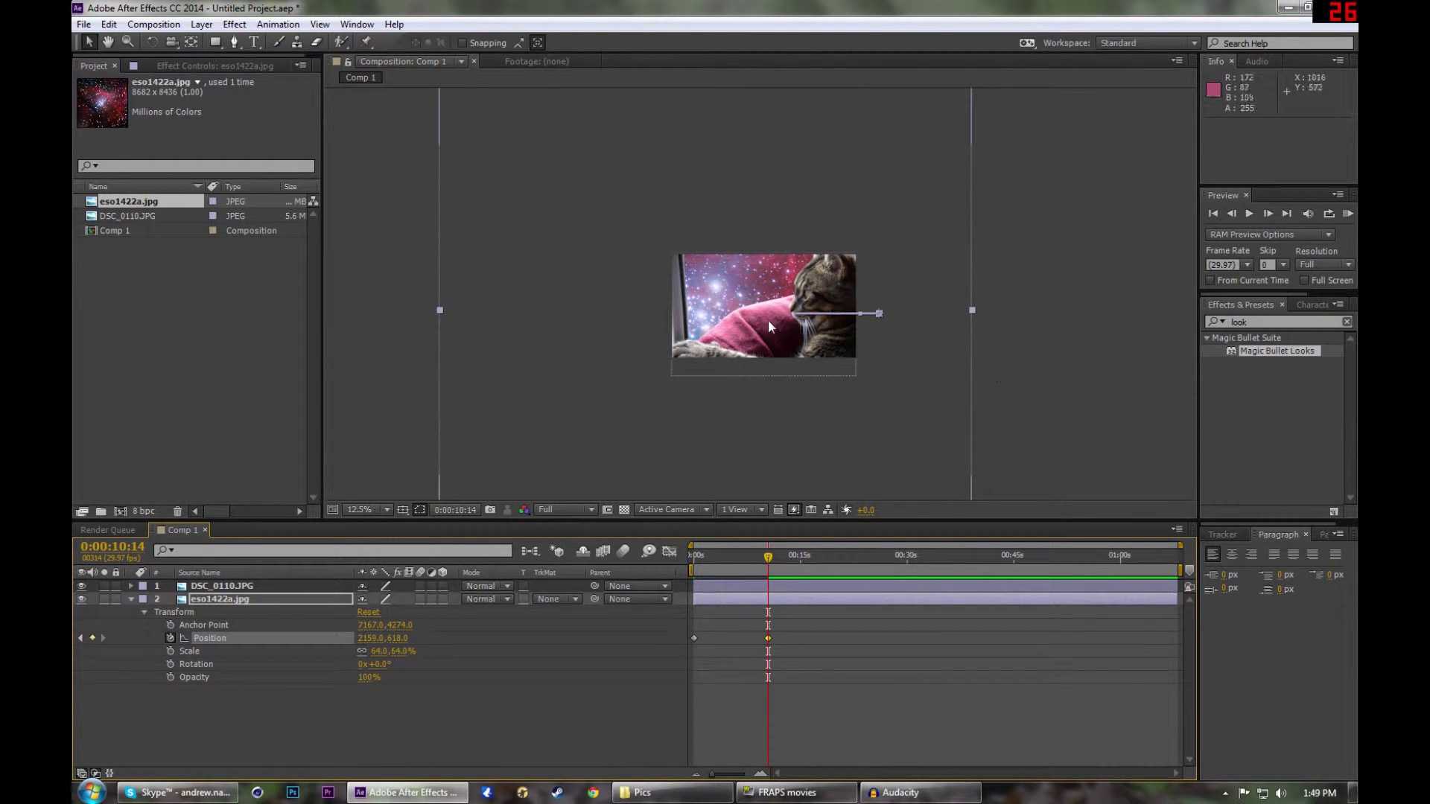
left_click_drag(879, 314, 1111, 313)
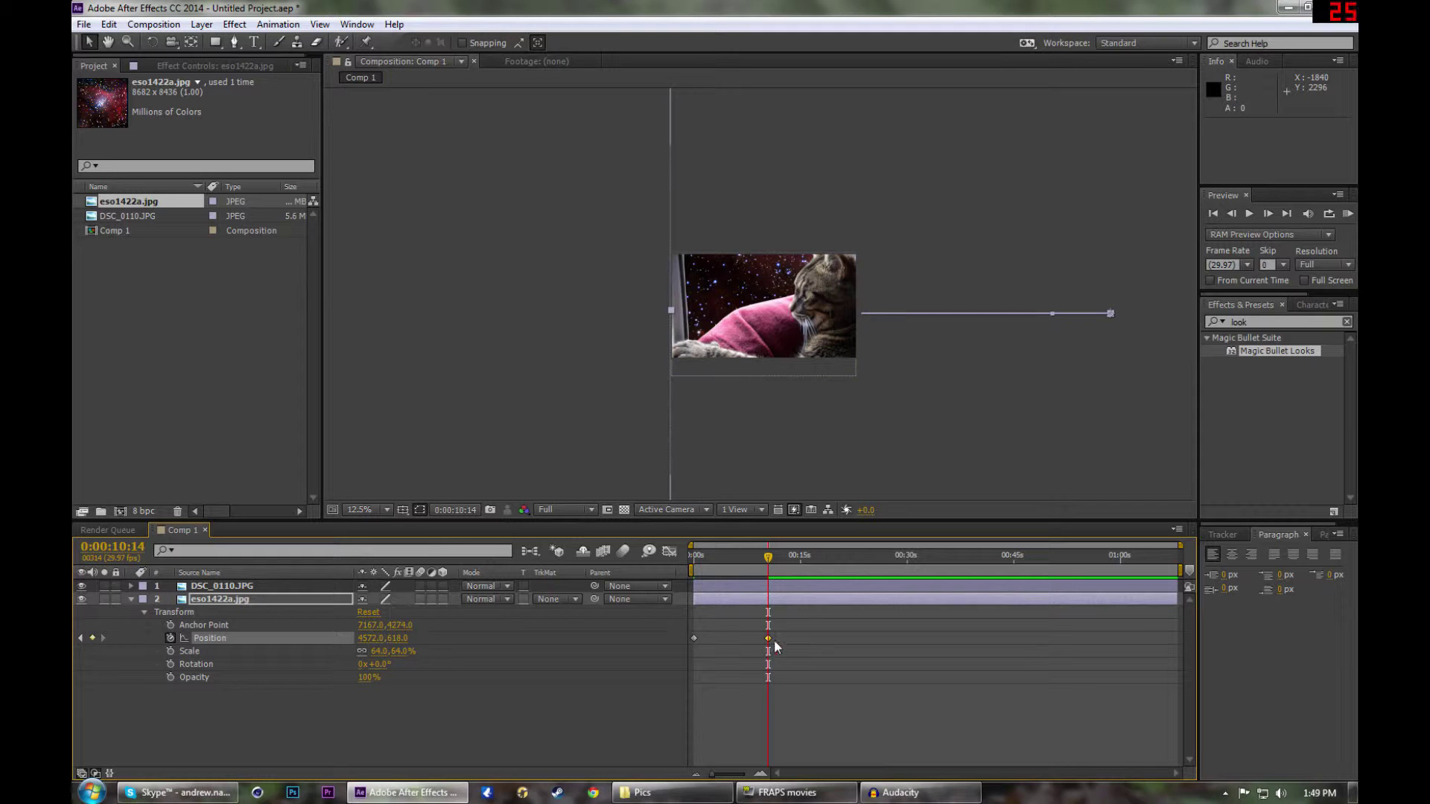
Scrub between the two Position keyframes to preview the nebula drifting sideways
left_click_drag(771, 558, 814, 558)
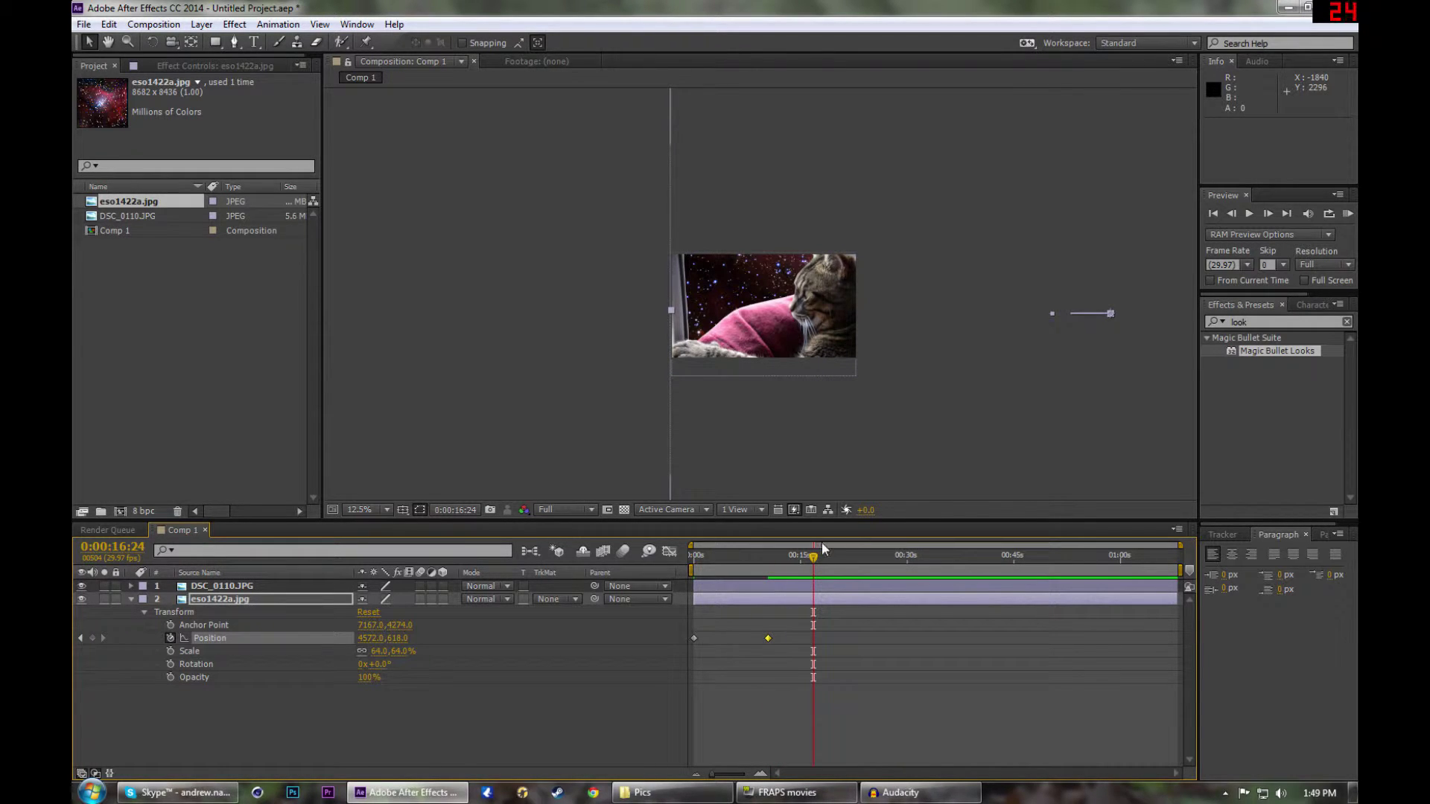
left_click_drag(789, 566, 769, 569)
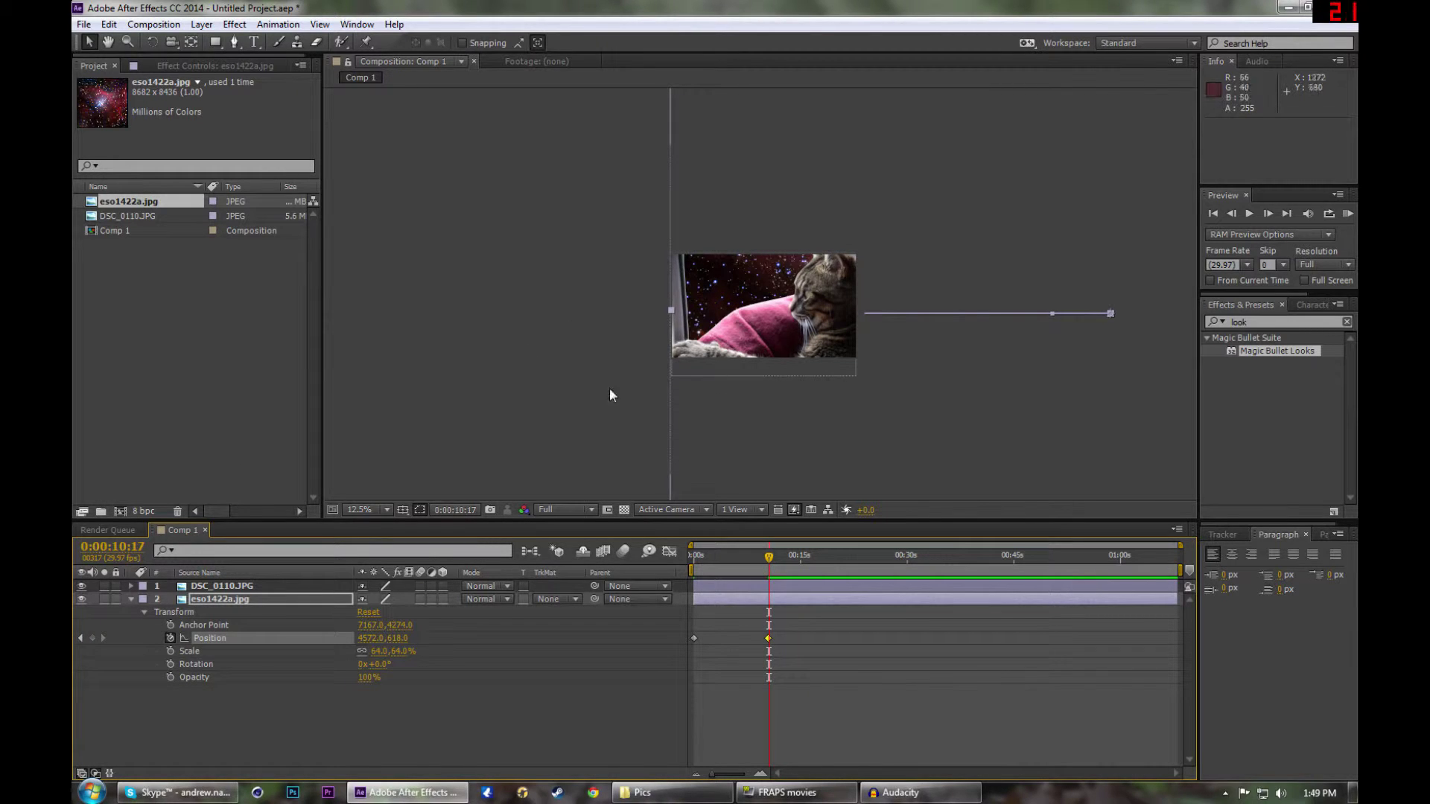
left_click(80, 639)
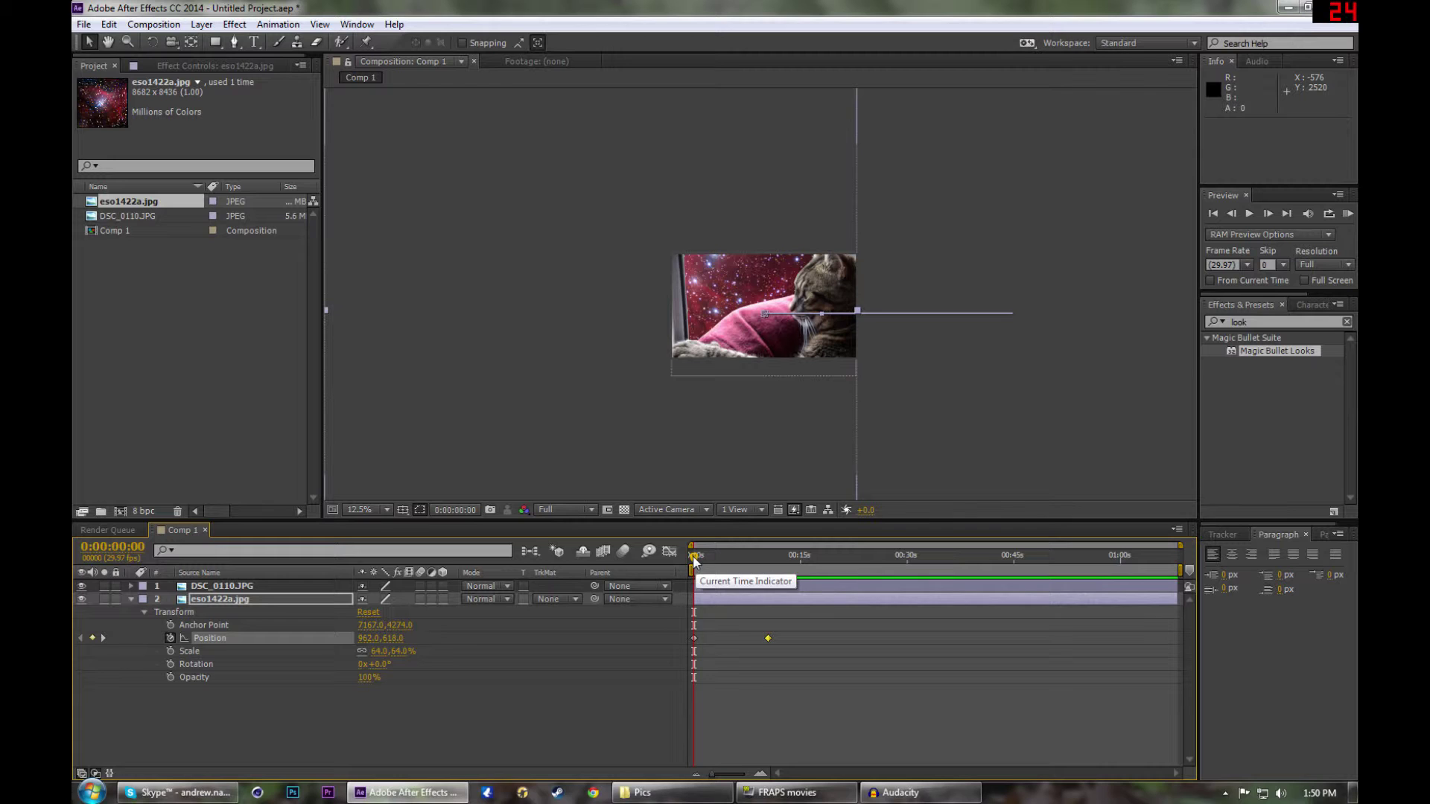
left_click_drag(692, 560, 663, 577)
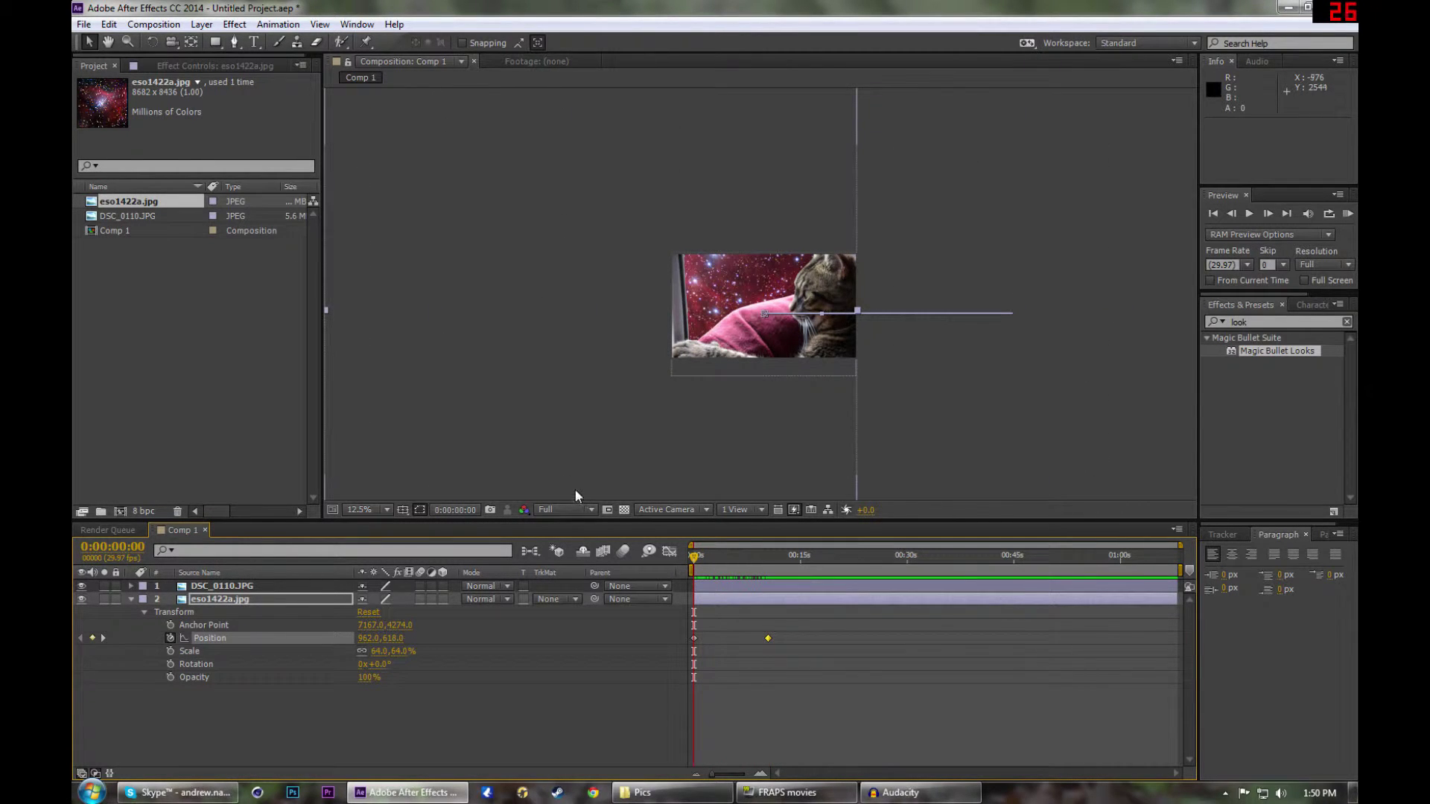
Expand DSC_0110.JPG's Mask 1 and select its path to show the mask outline
scroll(759, 266, "up", 1)
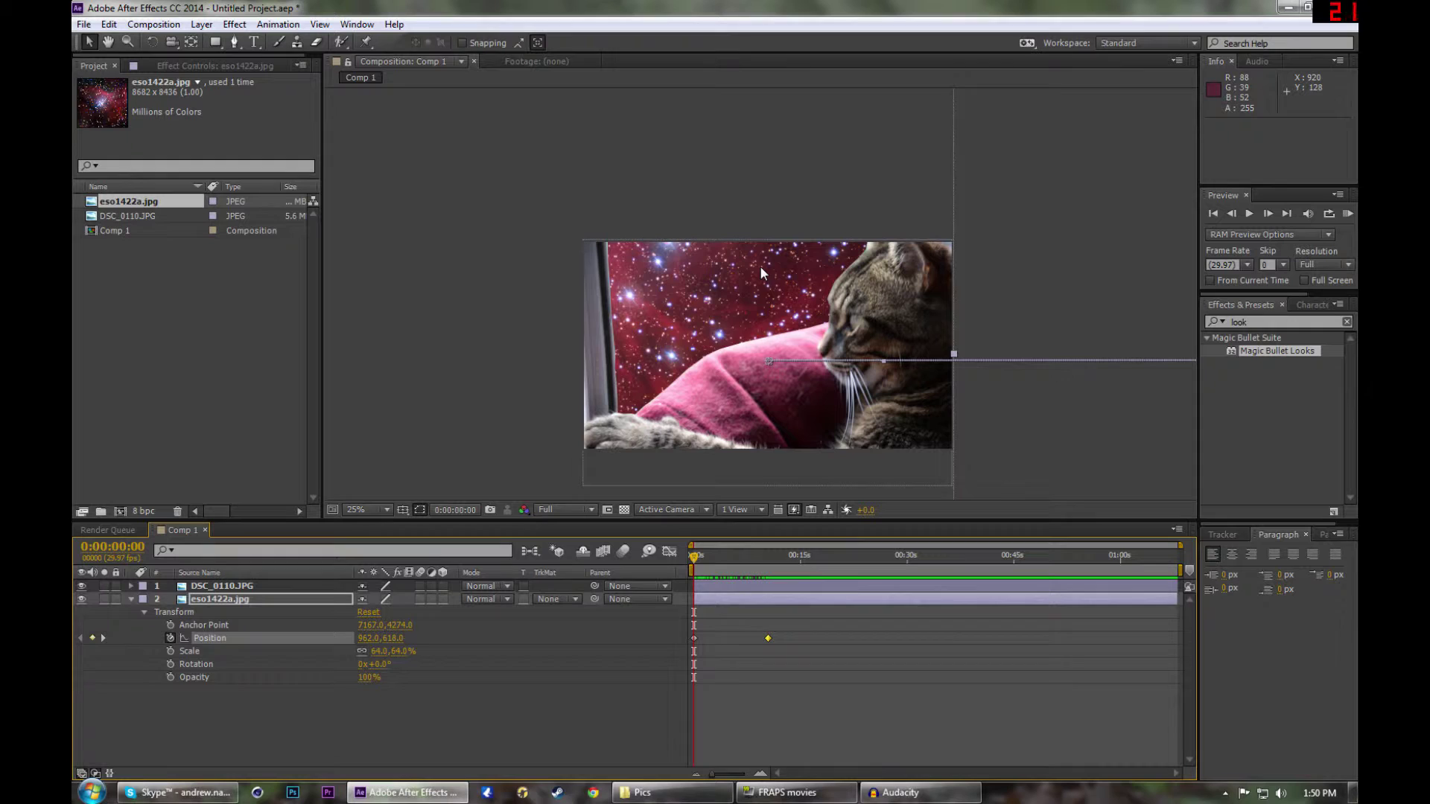
scroll(853, 347, "up", 1)
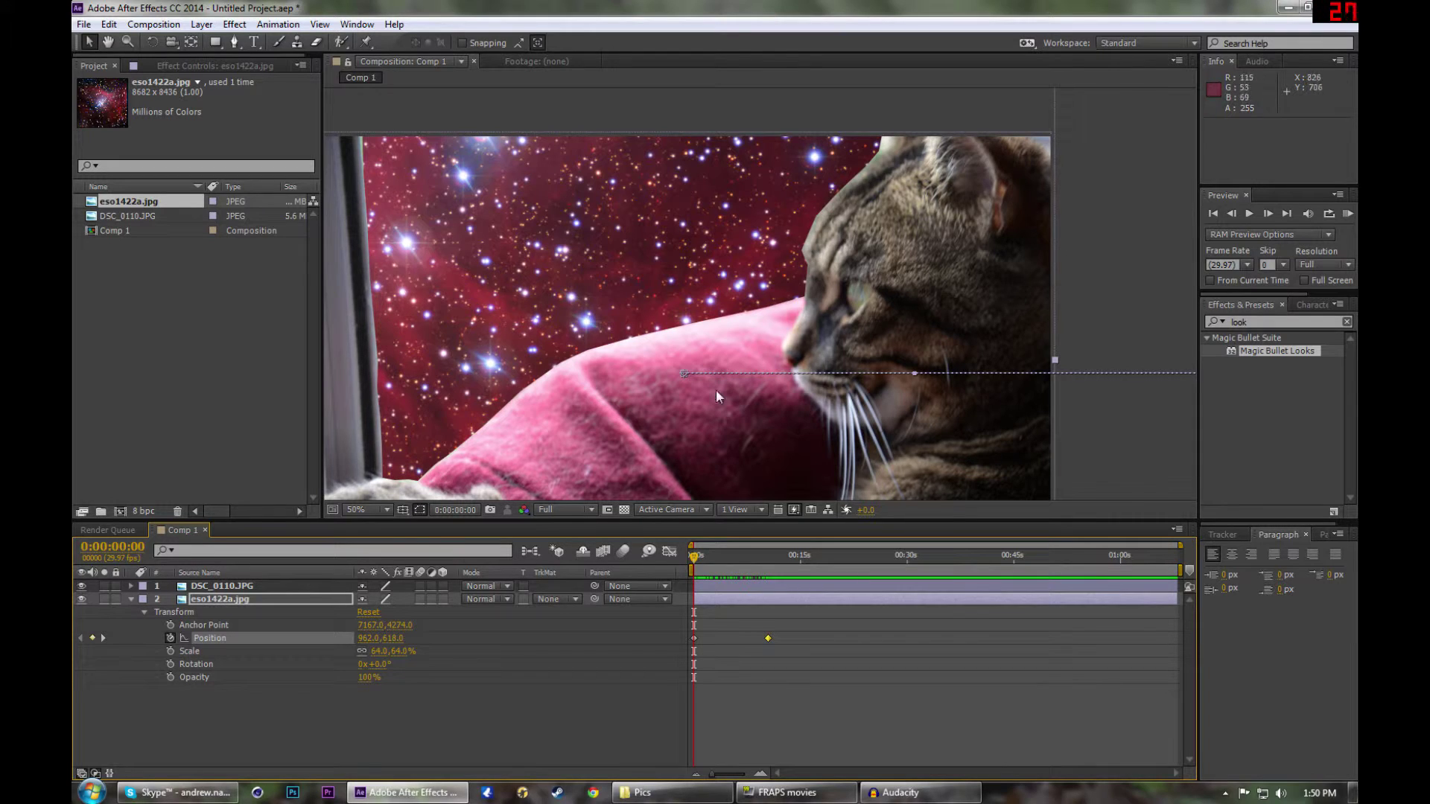
left_click(132, 599)
left_click(132, 586)
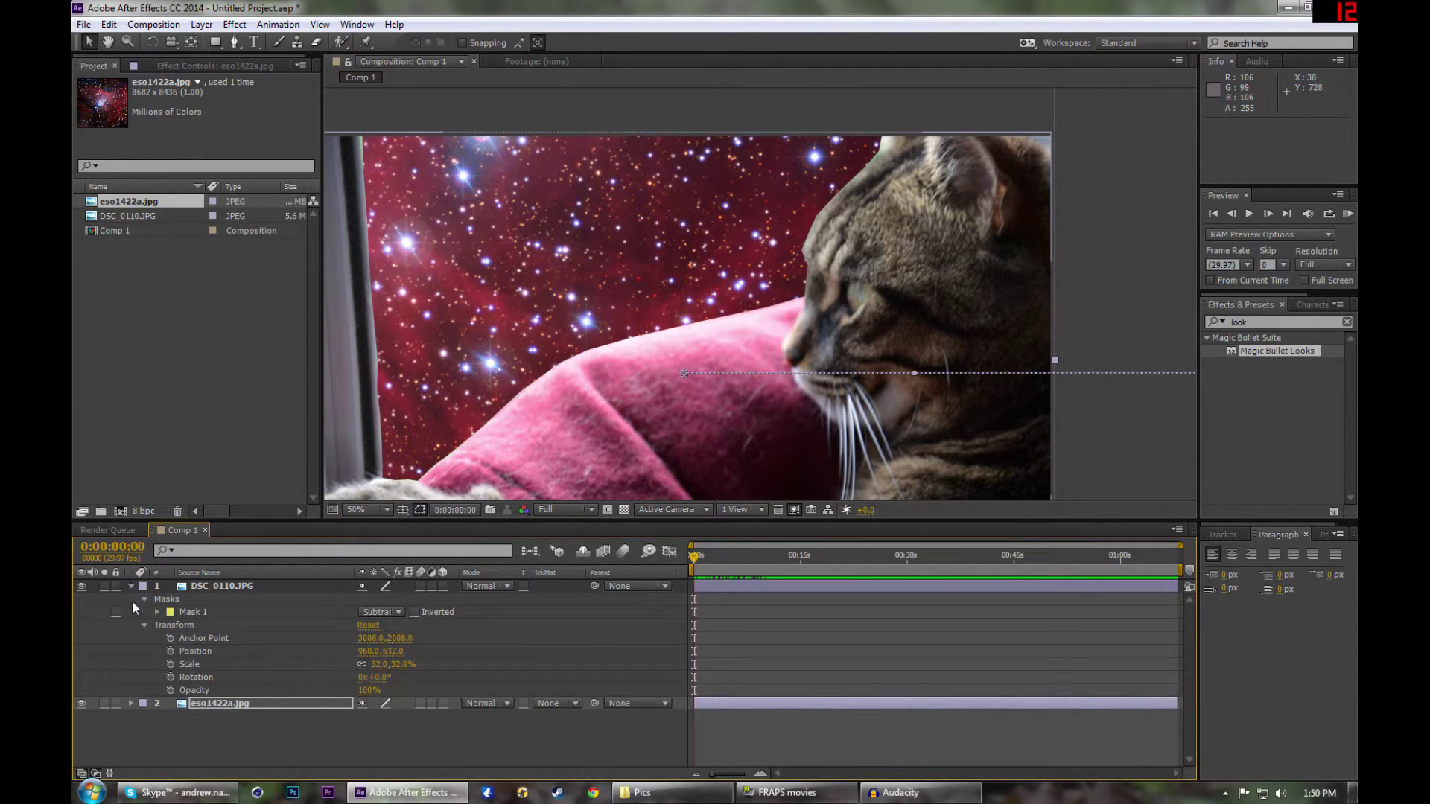
left_click(158, 611)
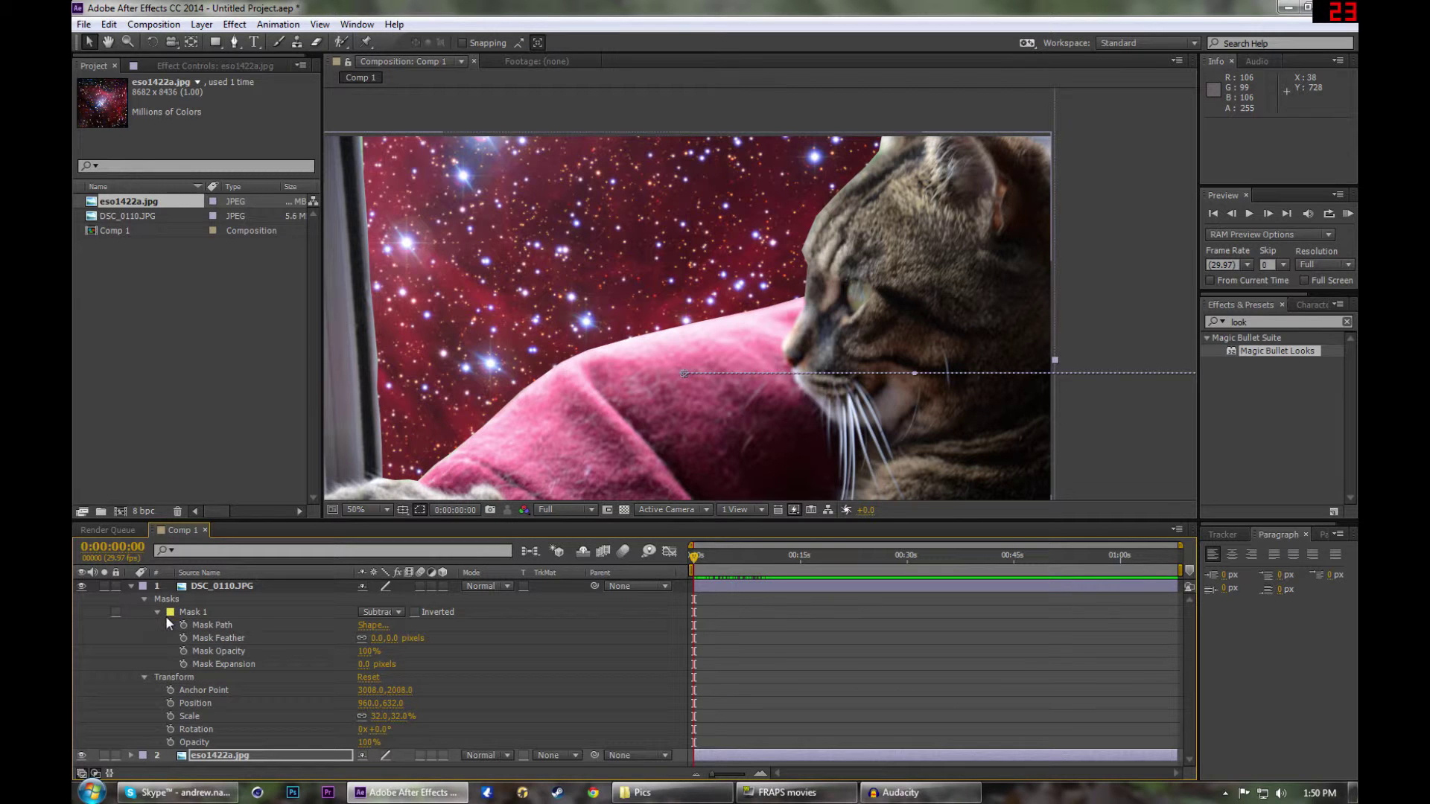
left_click(202, 625)
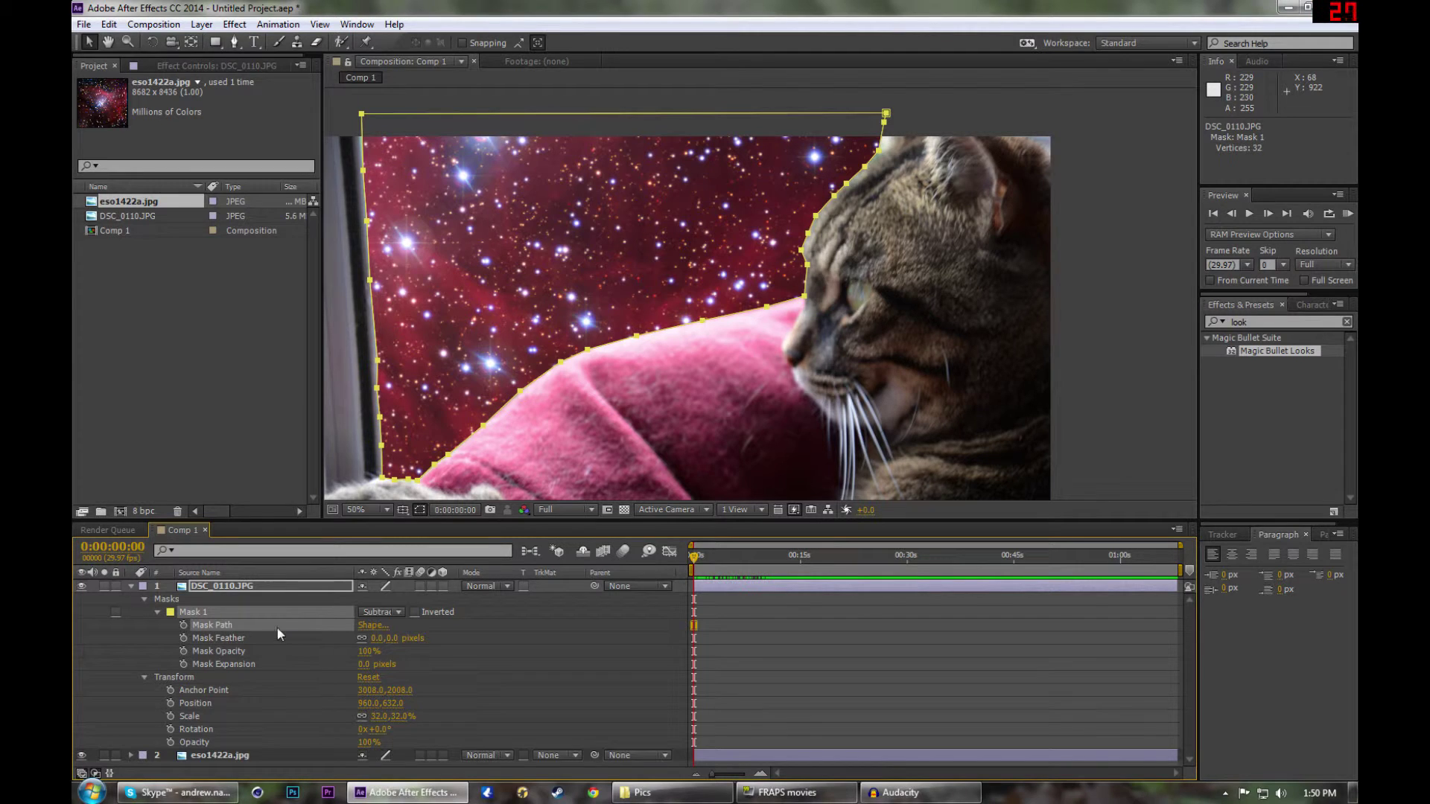
Test Mask 1's opacity, then set its Expansion to 0 pixels
left_click(237, 650)
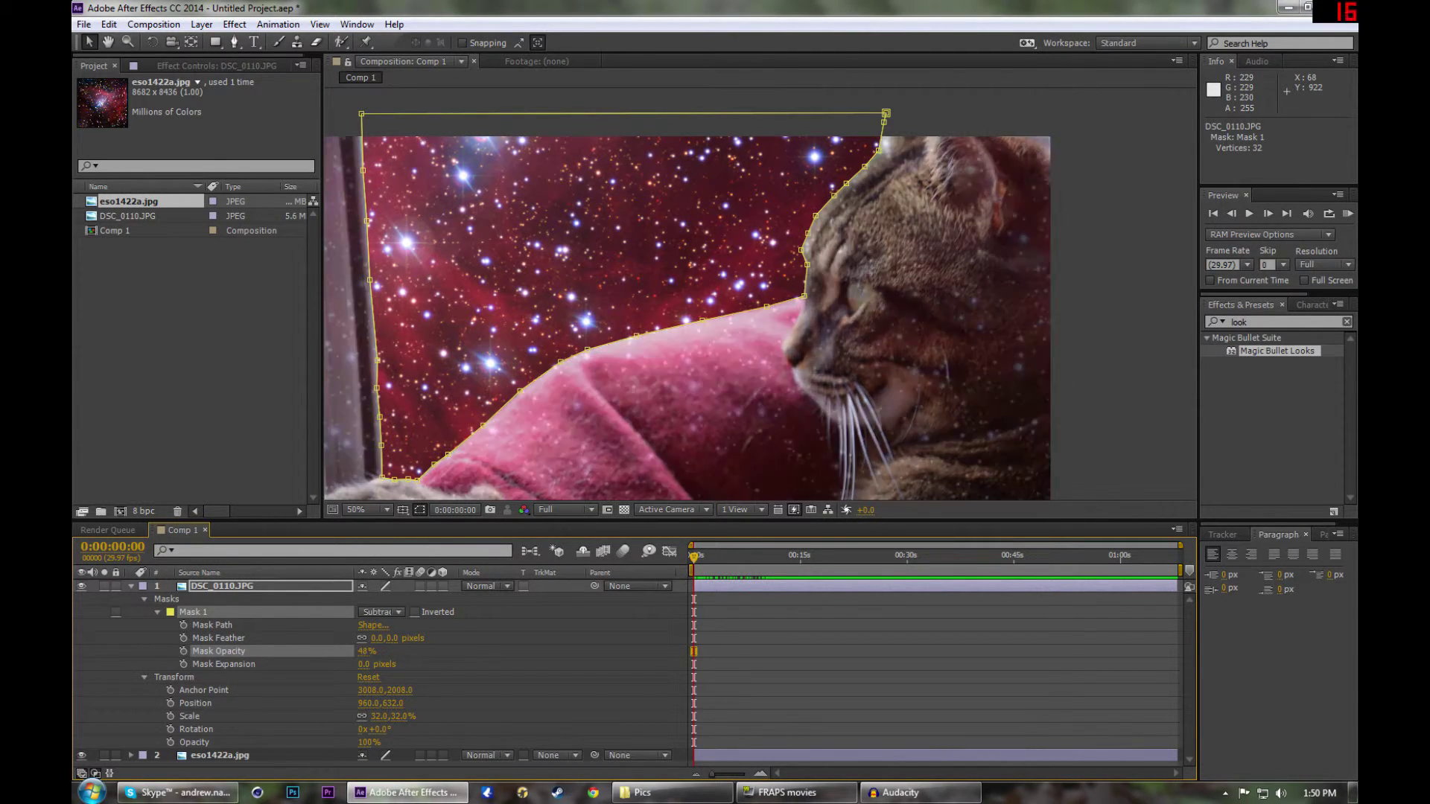
mouse_move(367, 652)
left_mouse_down()
mouse_move(328, 651)
mouse_move(380, 651)
left_mouse_up()
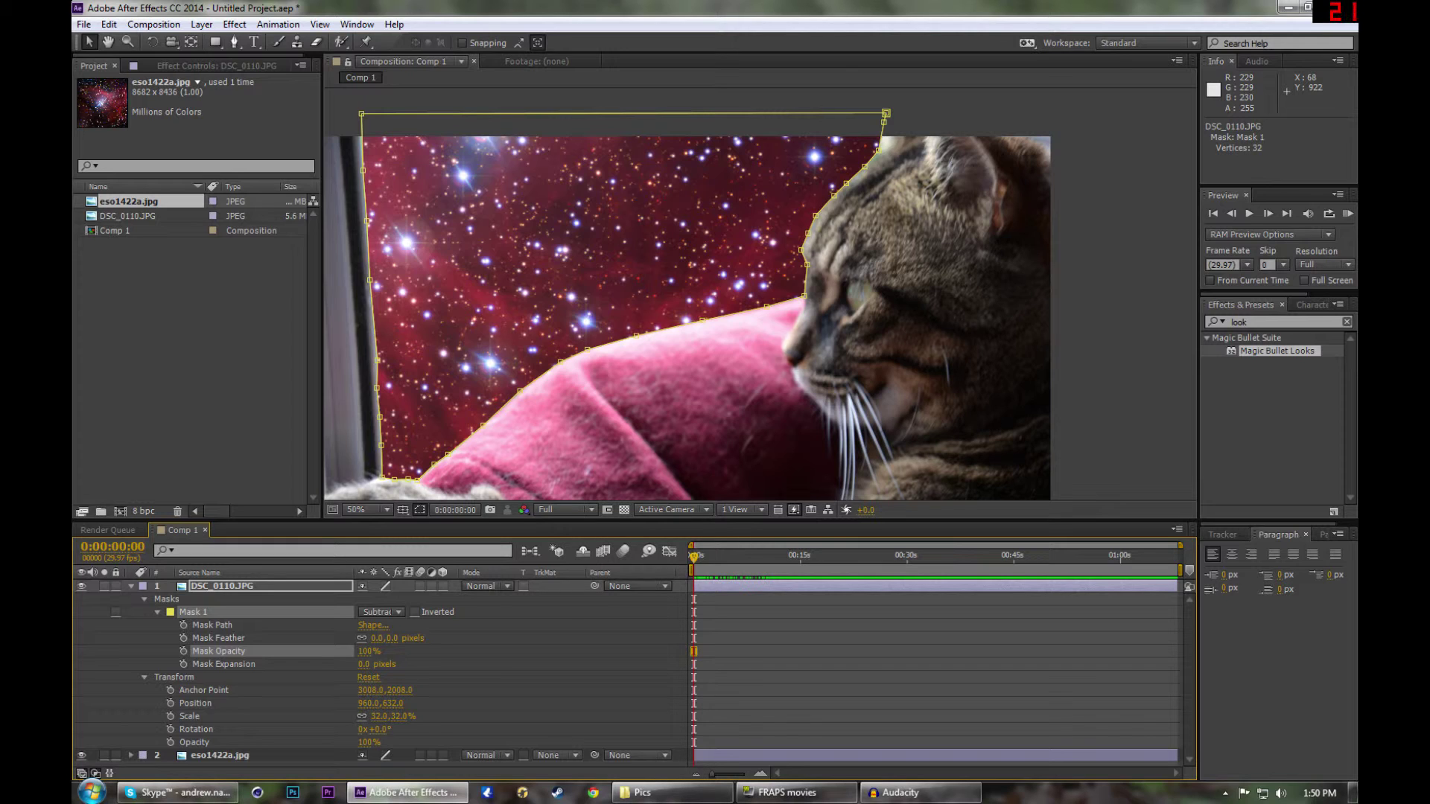
left_click(223, 664, "shift")
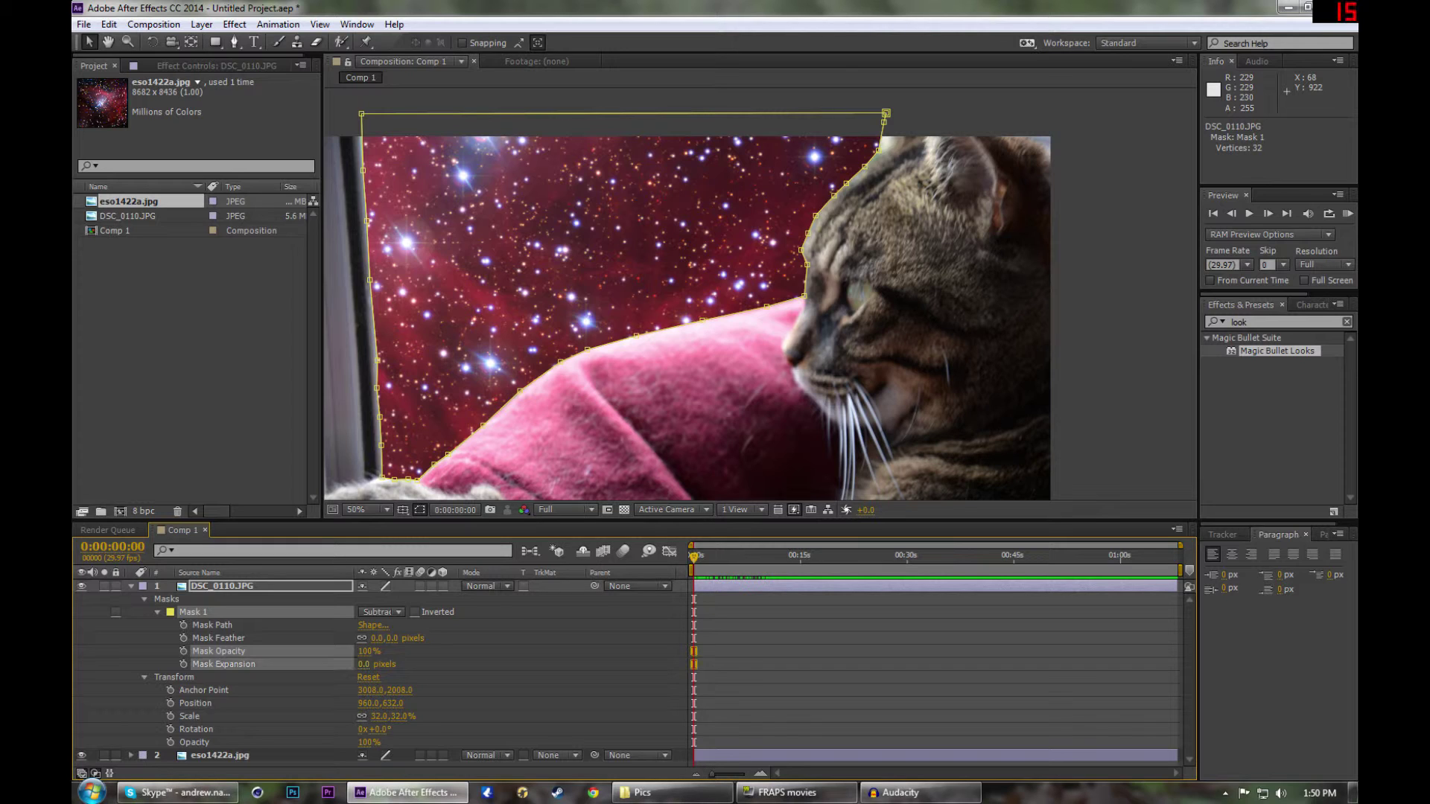
mouse_move(365, 664)
left_mouse_down()
mouse_move(211, 663)
mouse_move(347, 663)
left_mouse_up()
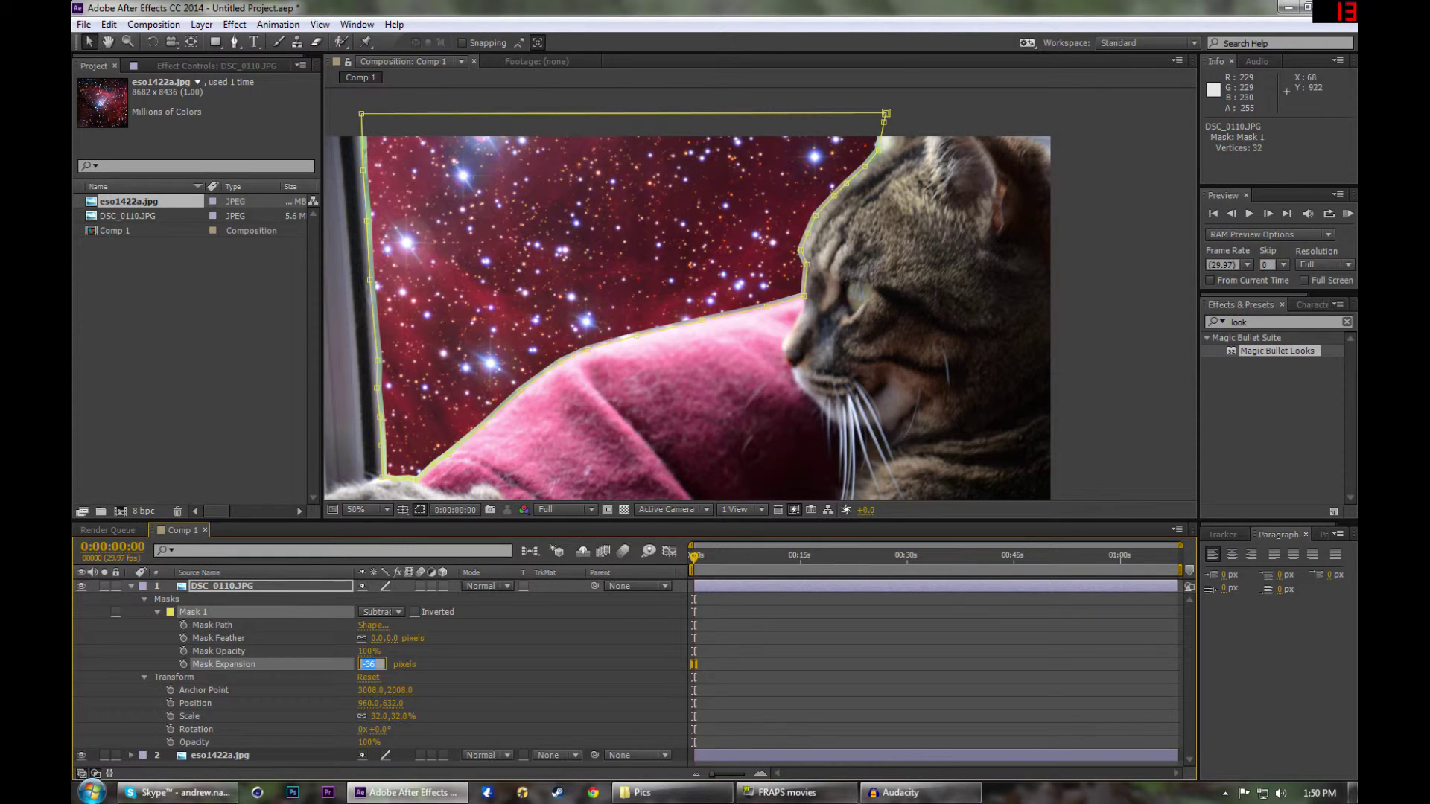
type("0")
key("Return")
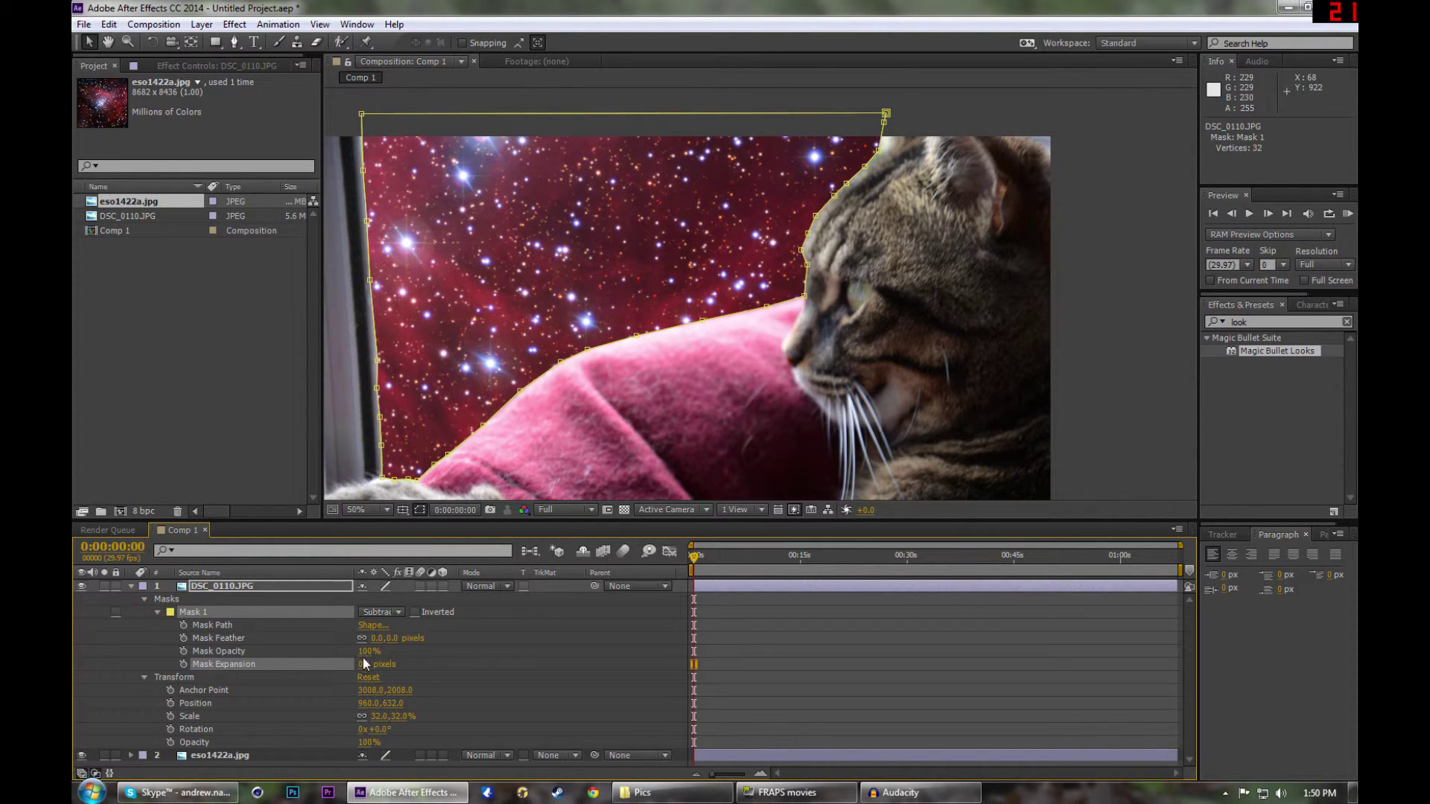
Set Mask Feather to 25 pixels, after trying 15, and preview the softened edge
left_click(387, 638)
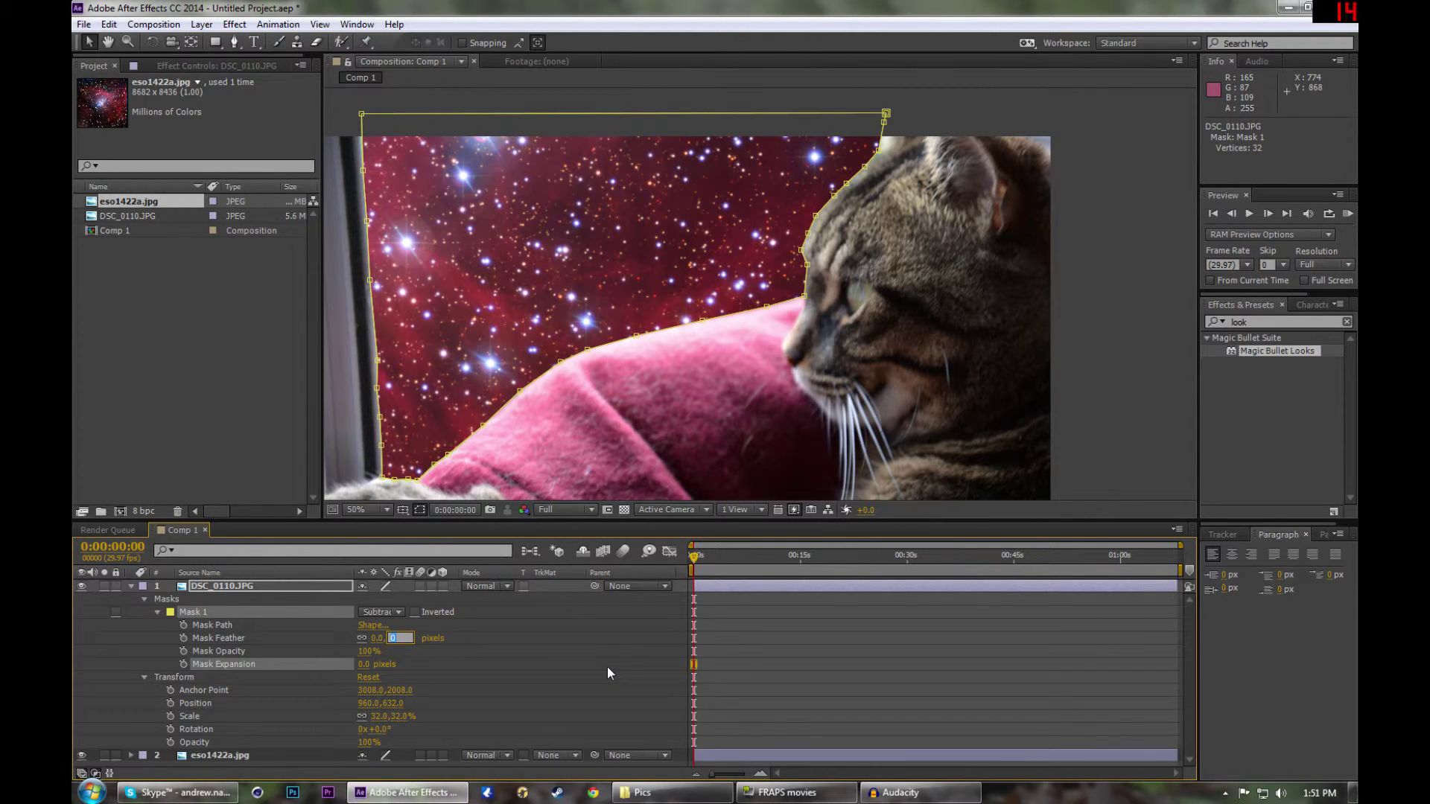
type("15")
key("Return")
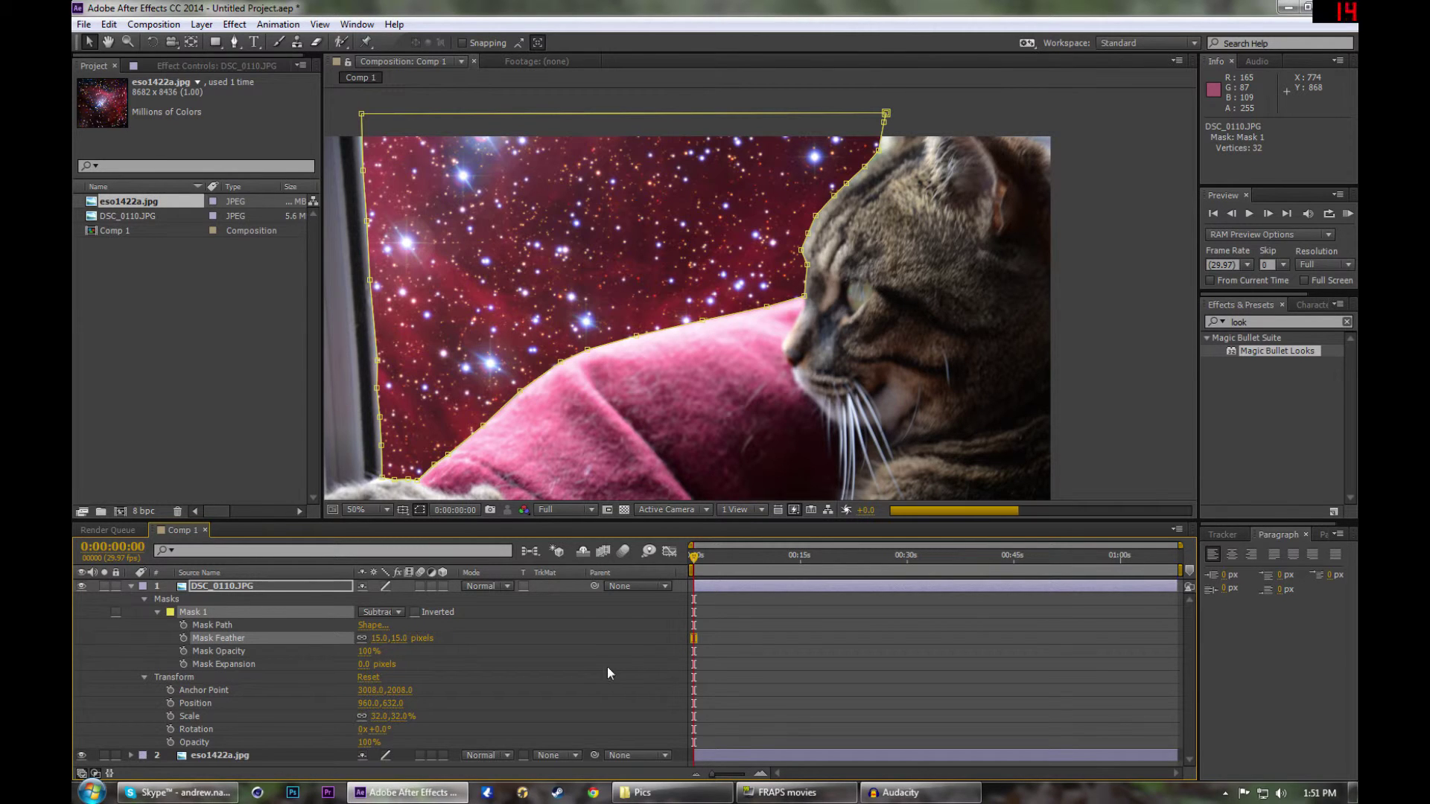
left_click(1160, 324)
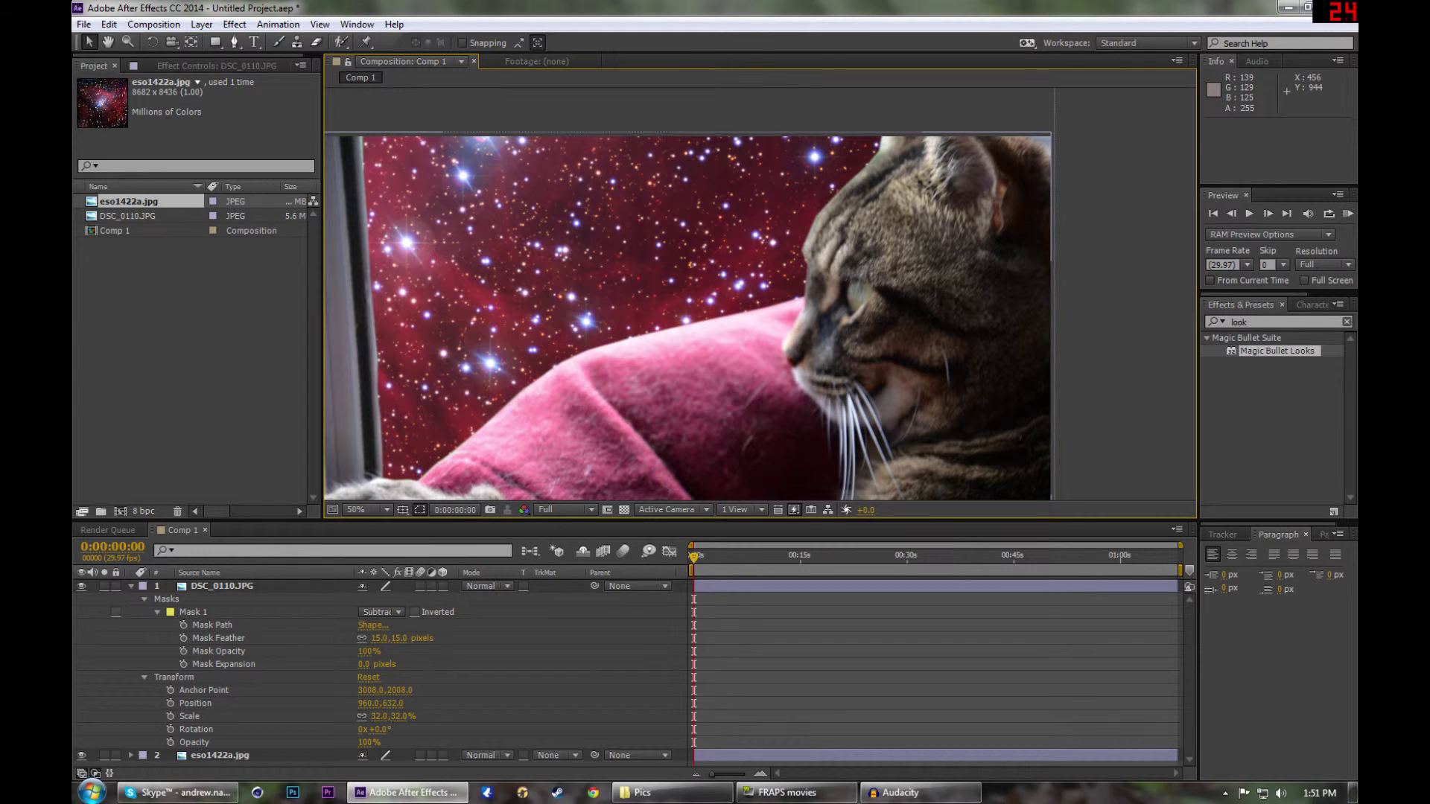
left_click(401, 639)
type("25")
key("Return")
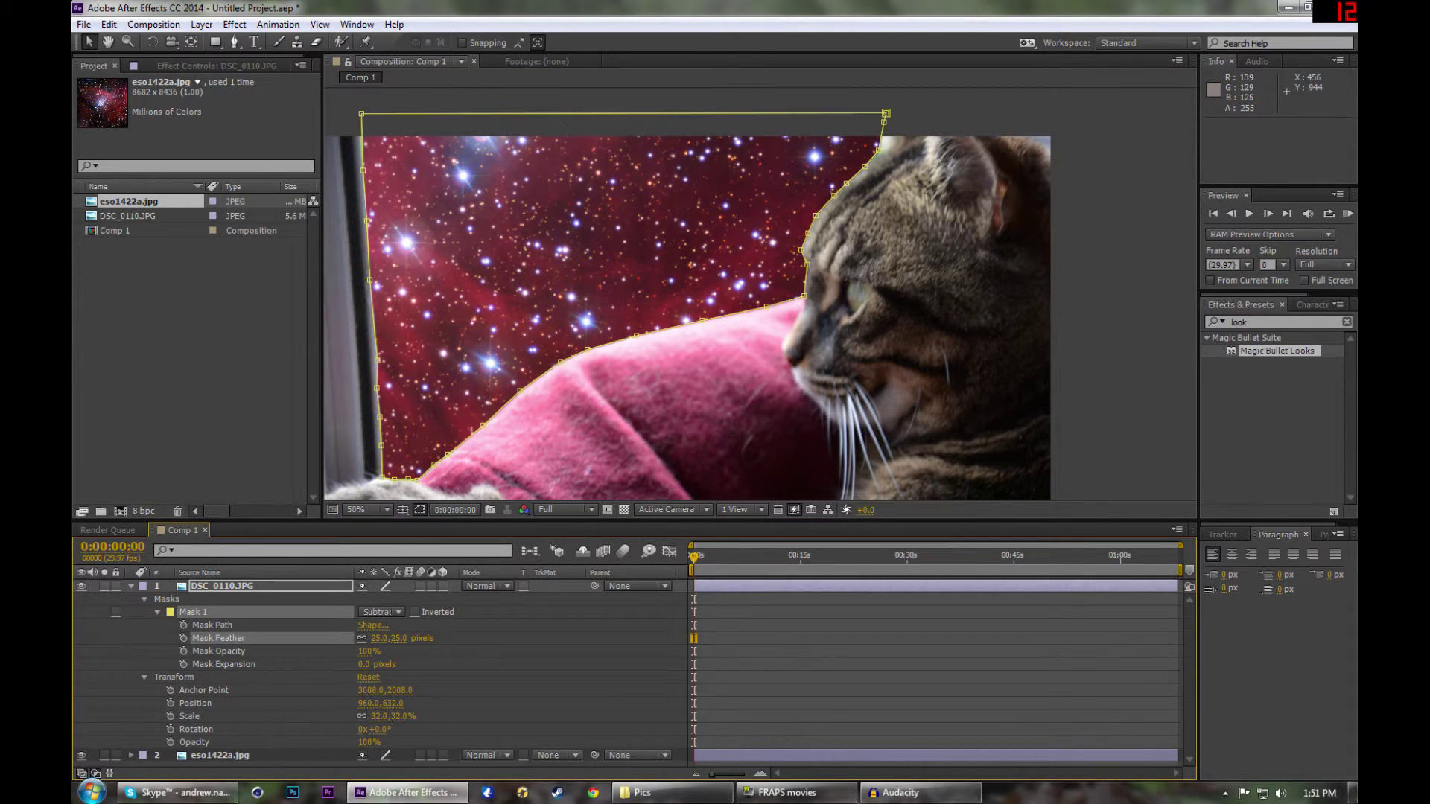
left_click(1180, 295)
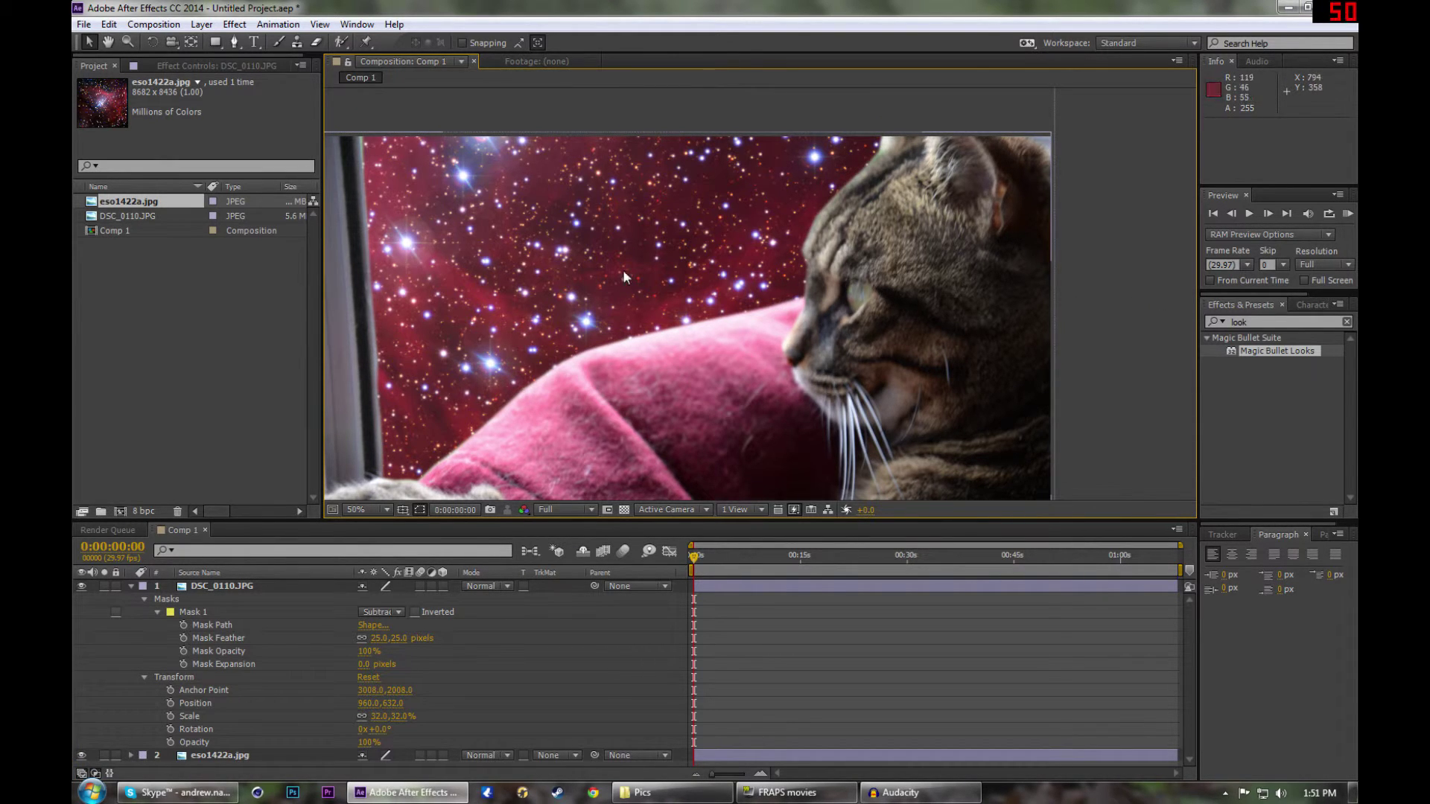
Zoom out and recentre the composition to view the whole feathered cutout
key("comma")
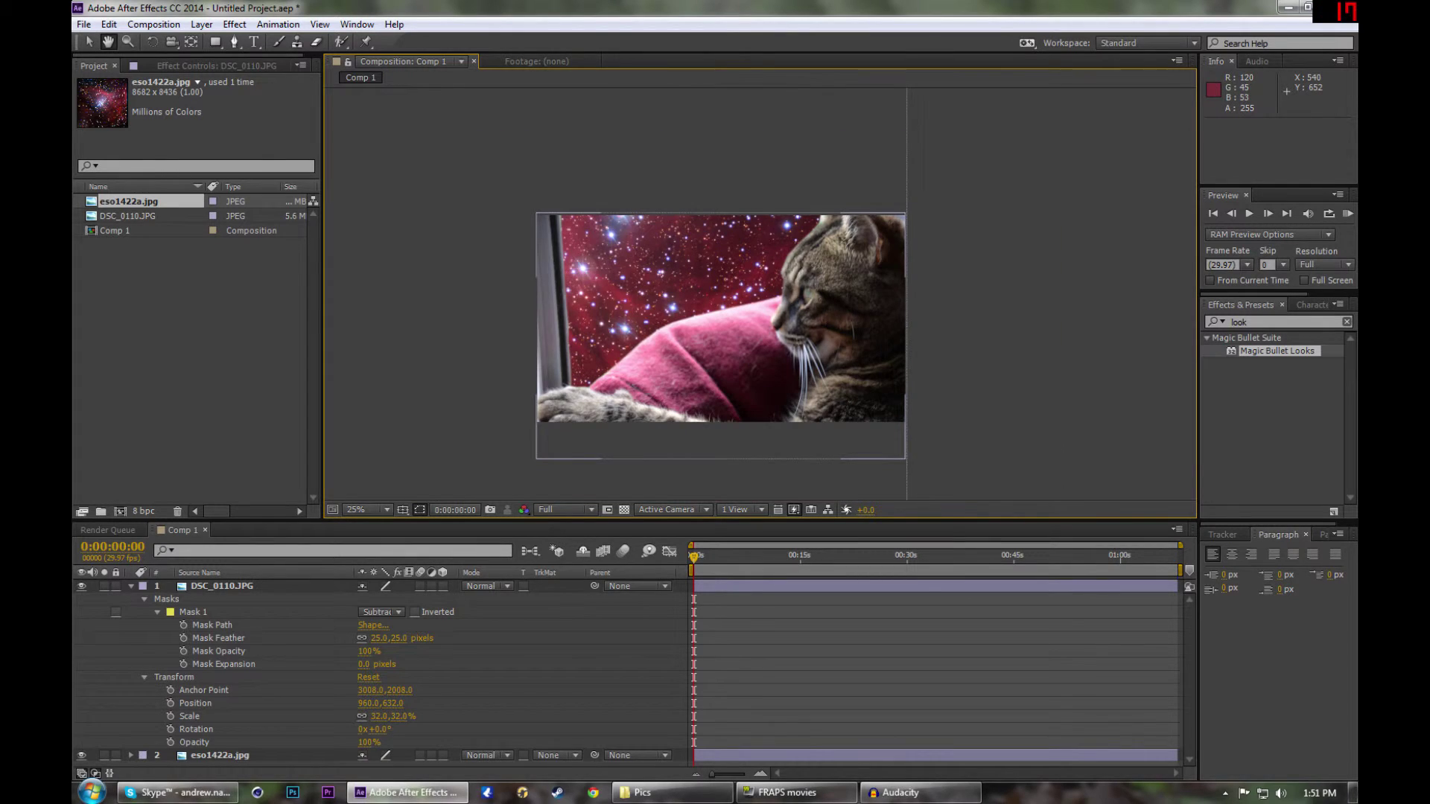
left_click_drag(639, 333, 672, 333)
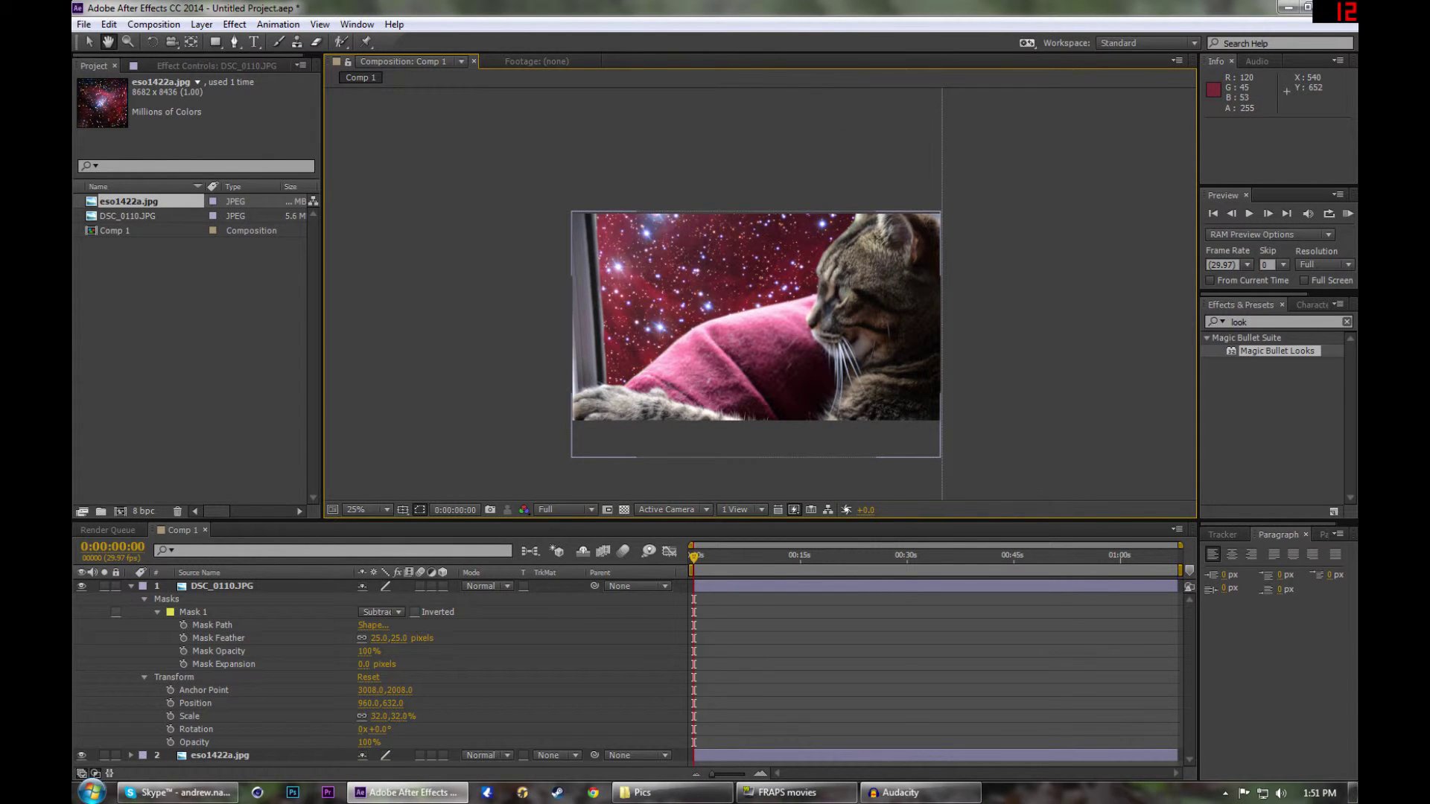
key("v")
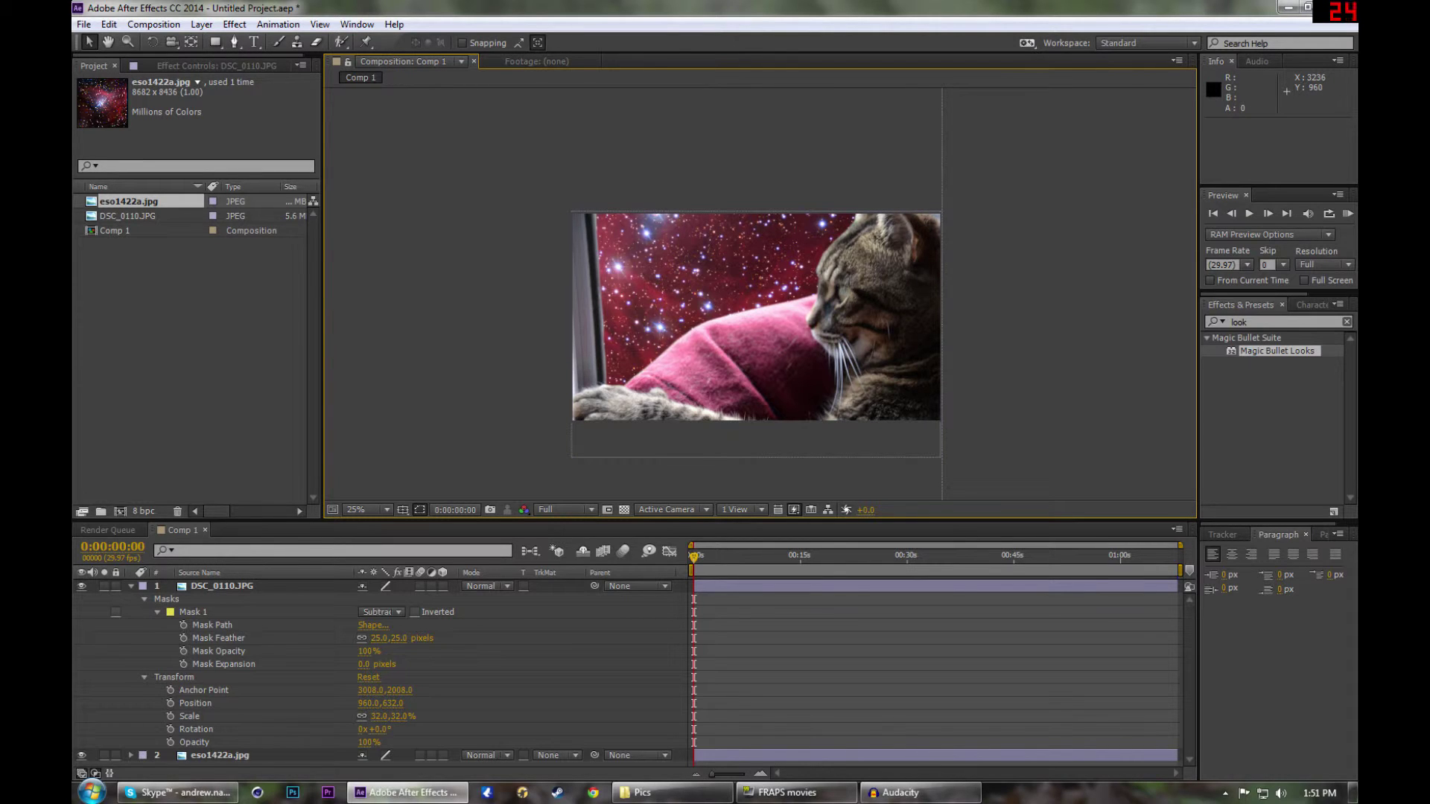
left_click(1274, 322)
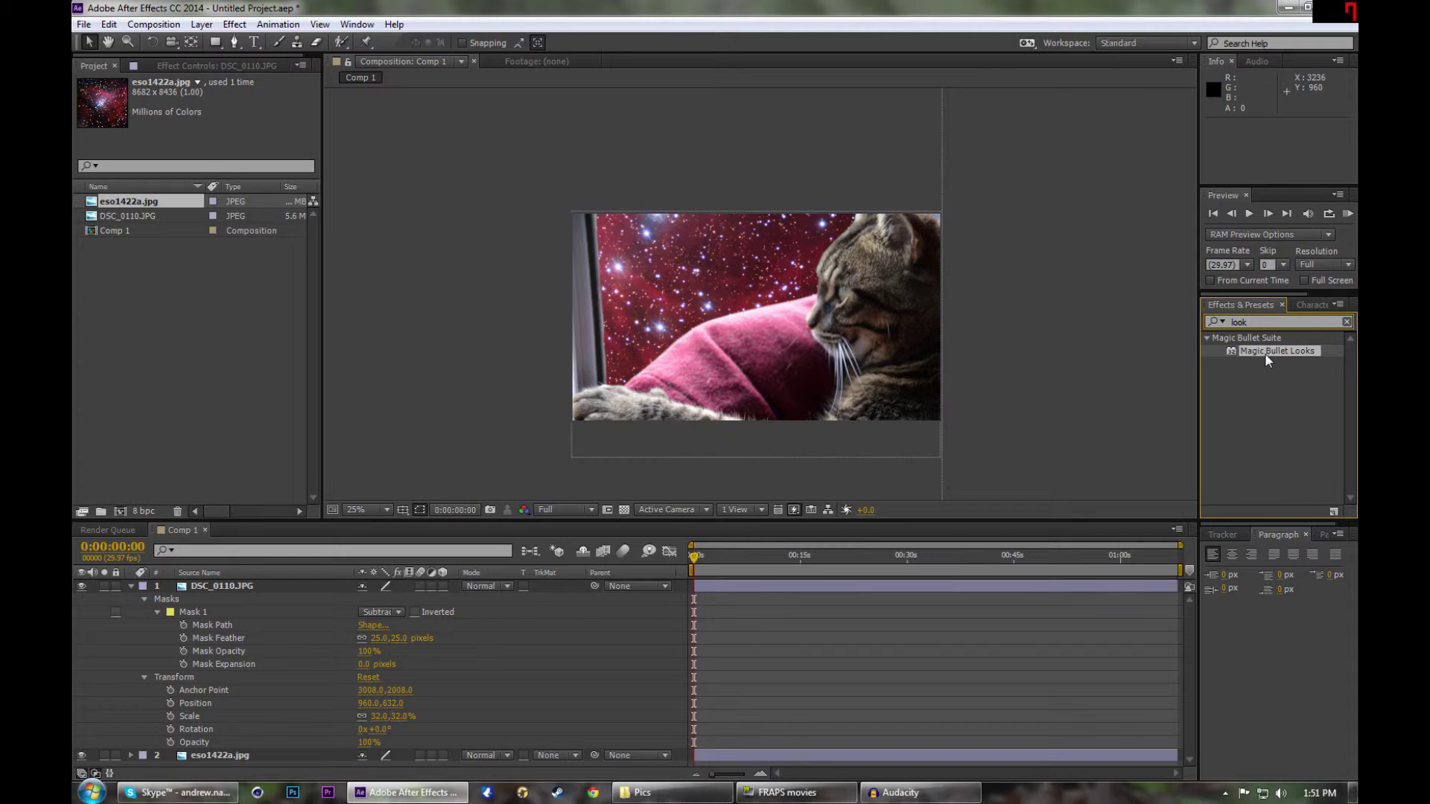
left_click(132, 586)
right_click(216, 666)
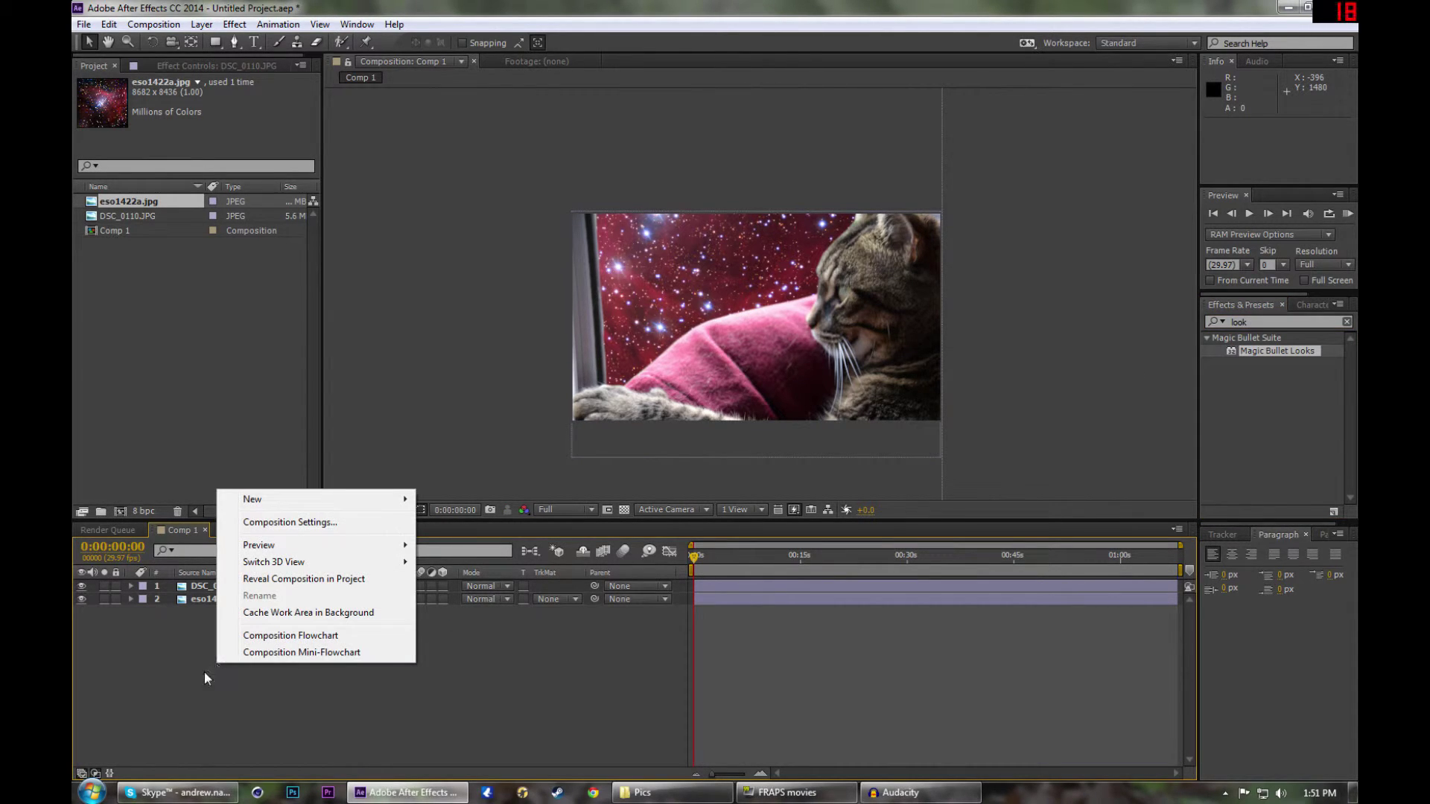
mouse_move(295, 501)
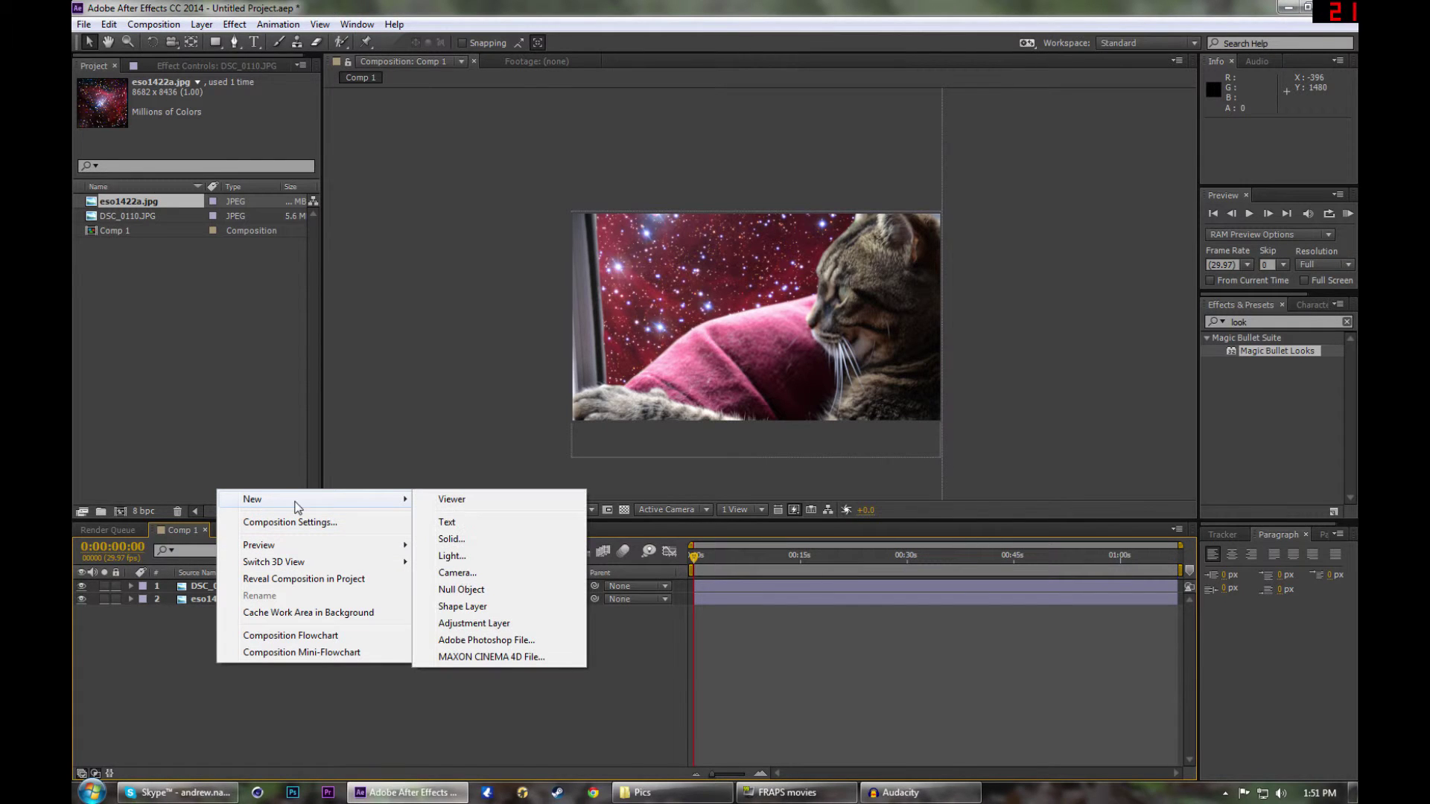
left_click(522, 626)
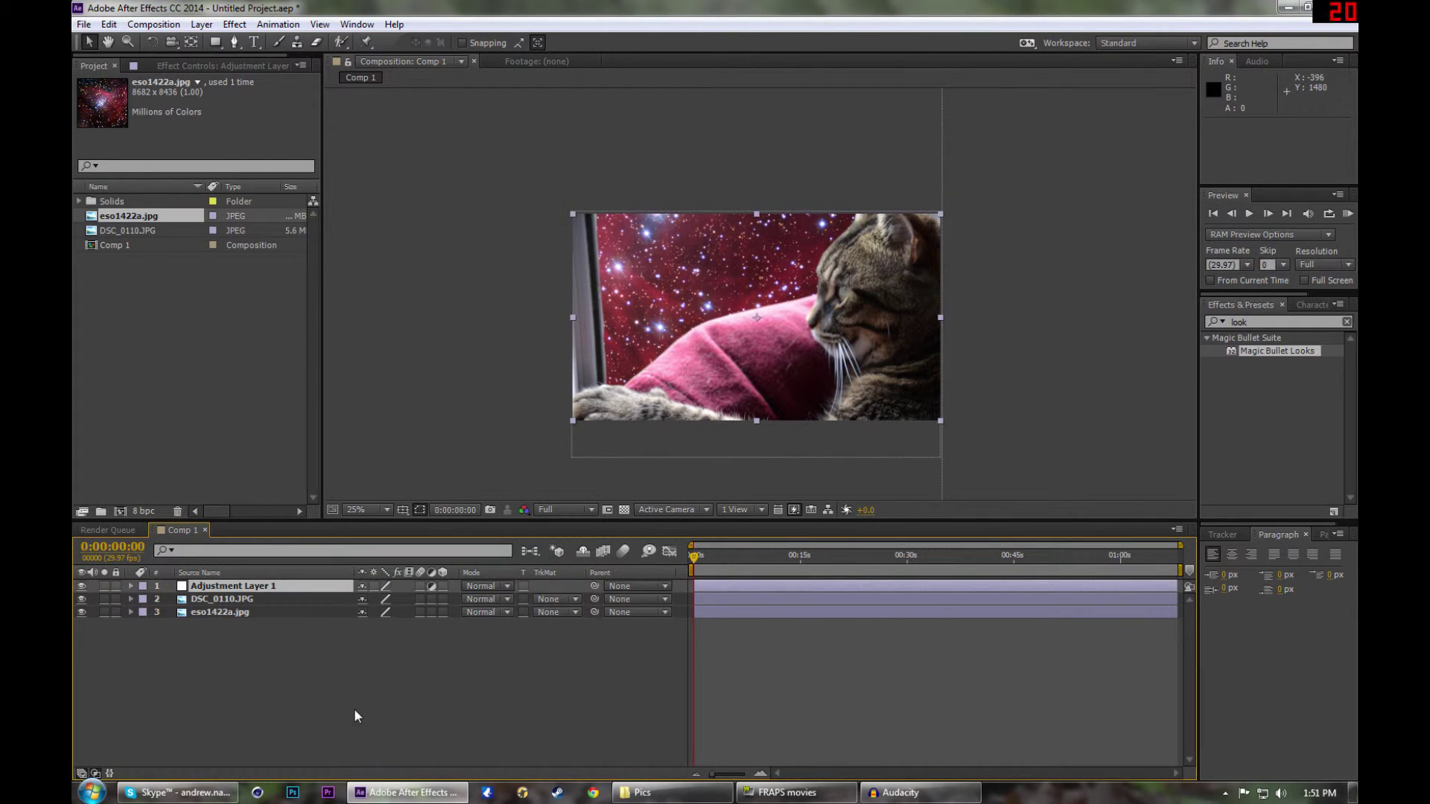
left_click(223, 586)
right_click(248, 587)
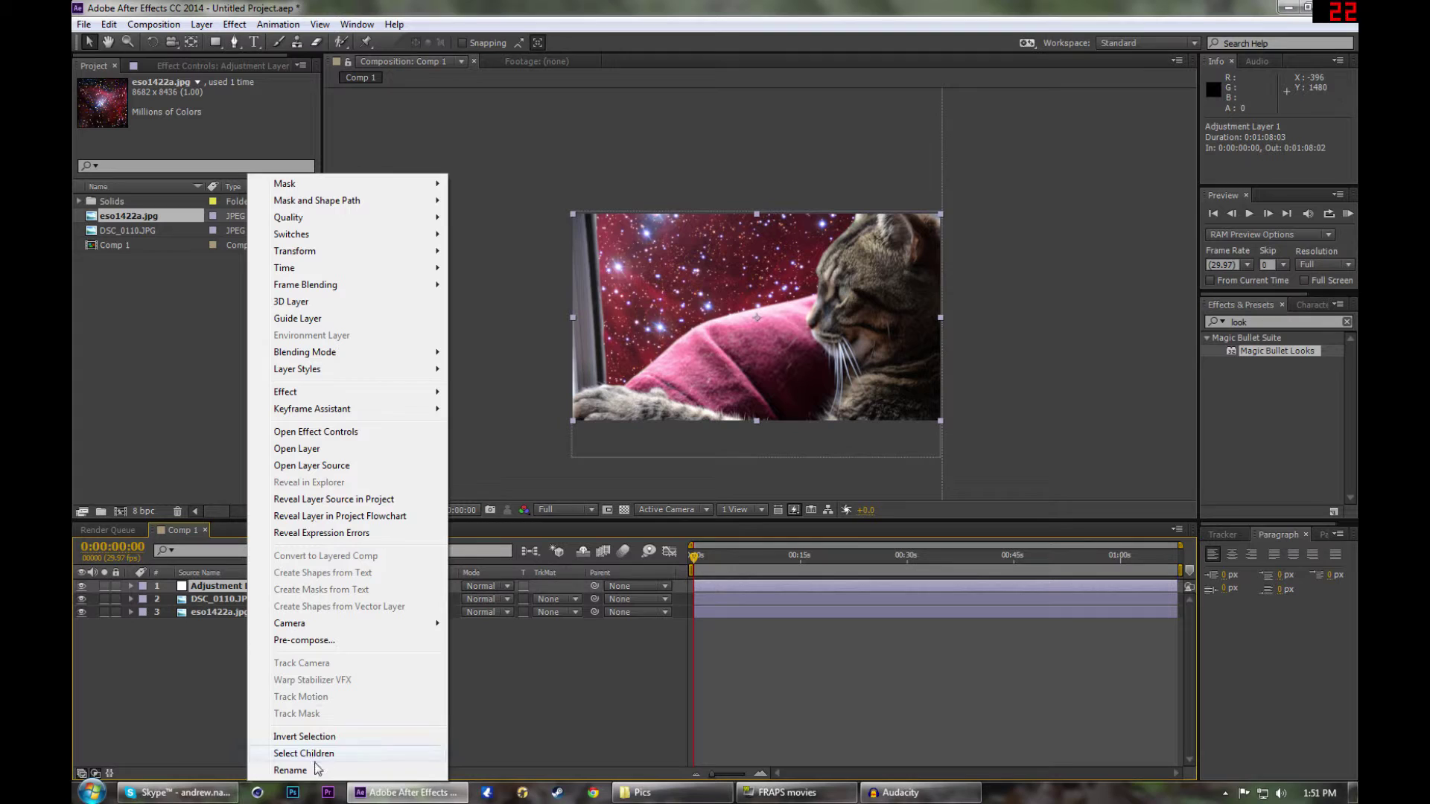
left_click(580, 707)
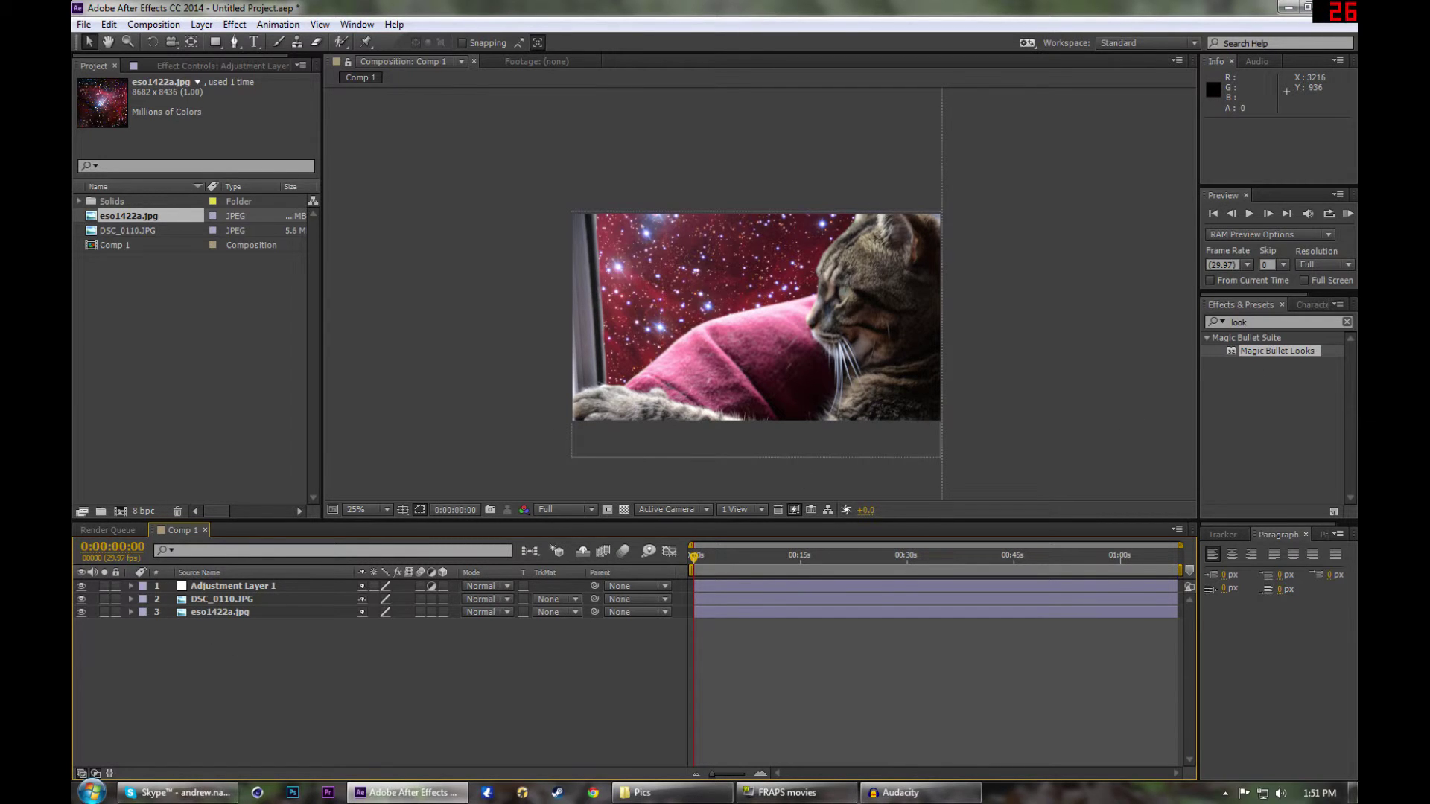
Apply Magic Bullet Looks to Adjustment Layer 1, leaving Strength at 100%
left_click_drag(1231, 348, 256, 583)
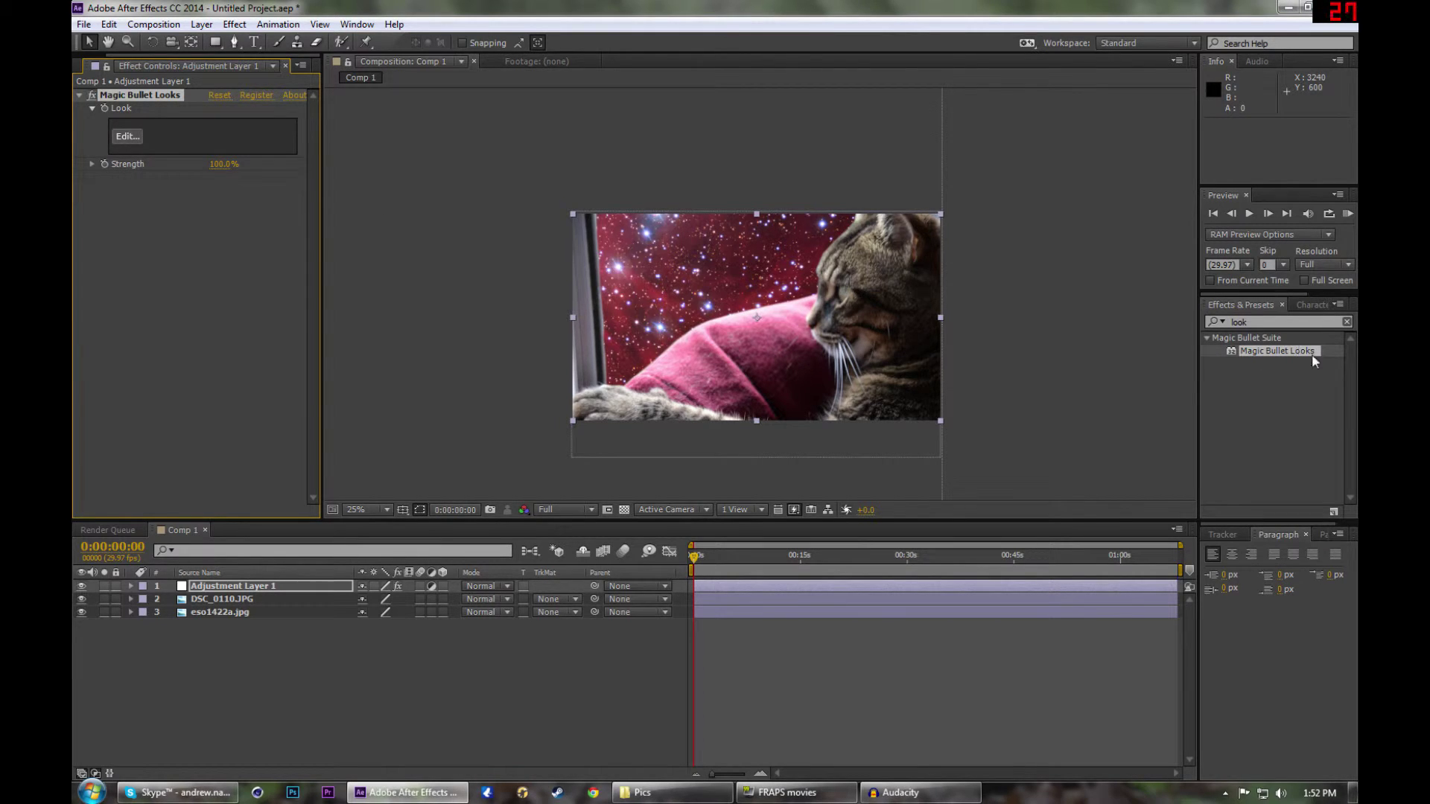
left_click(1317, 306)
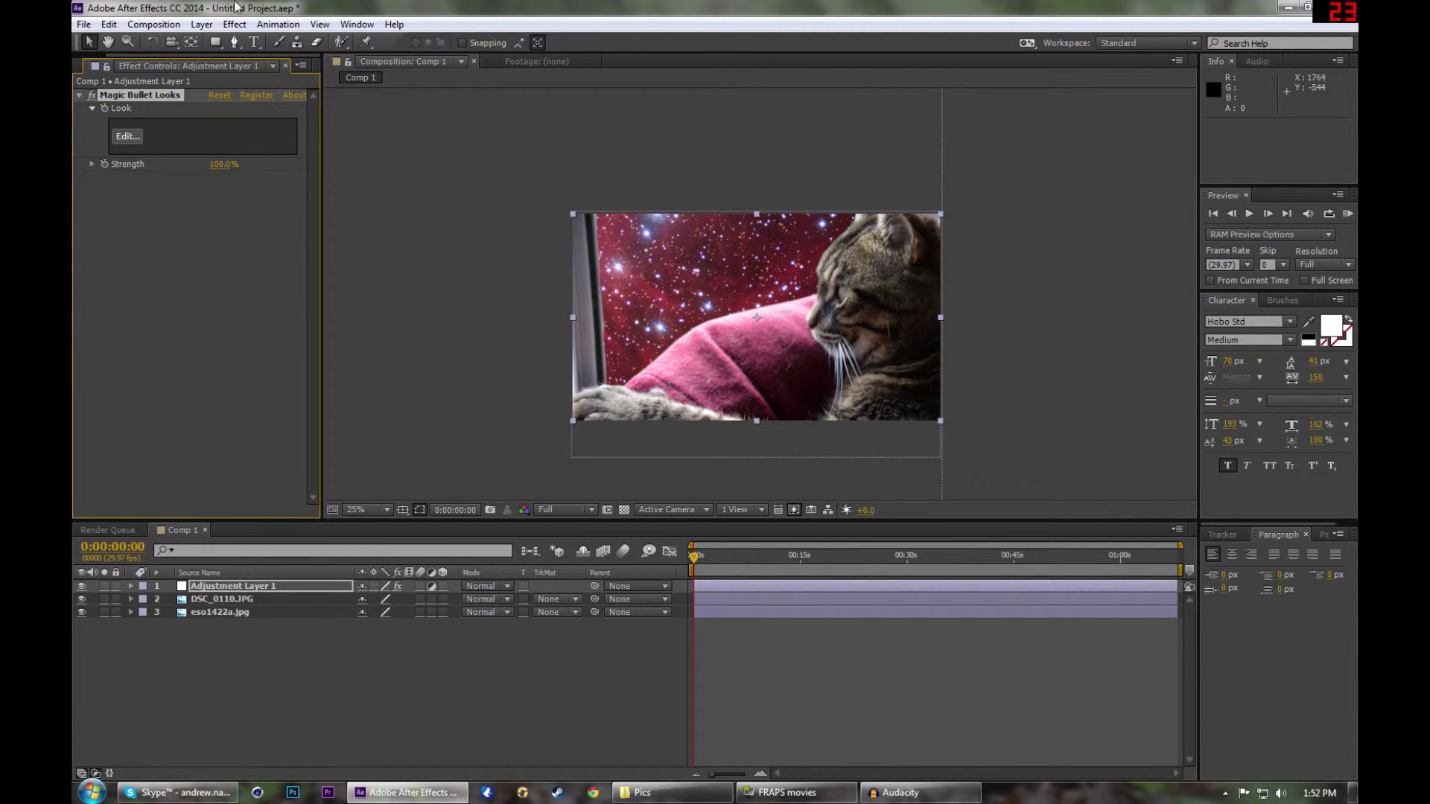
left_click(357, 24)
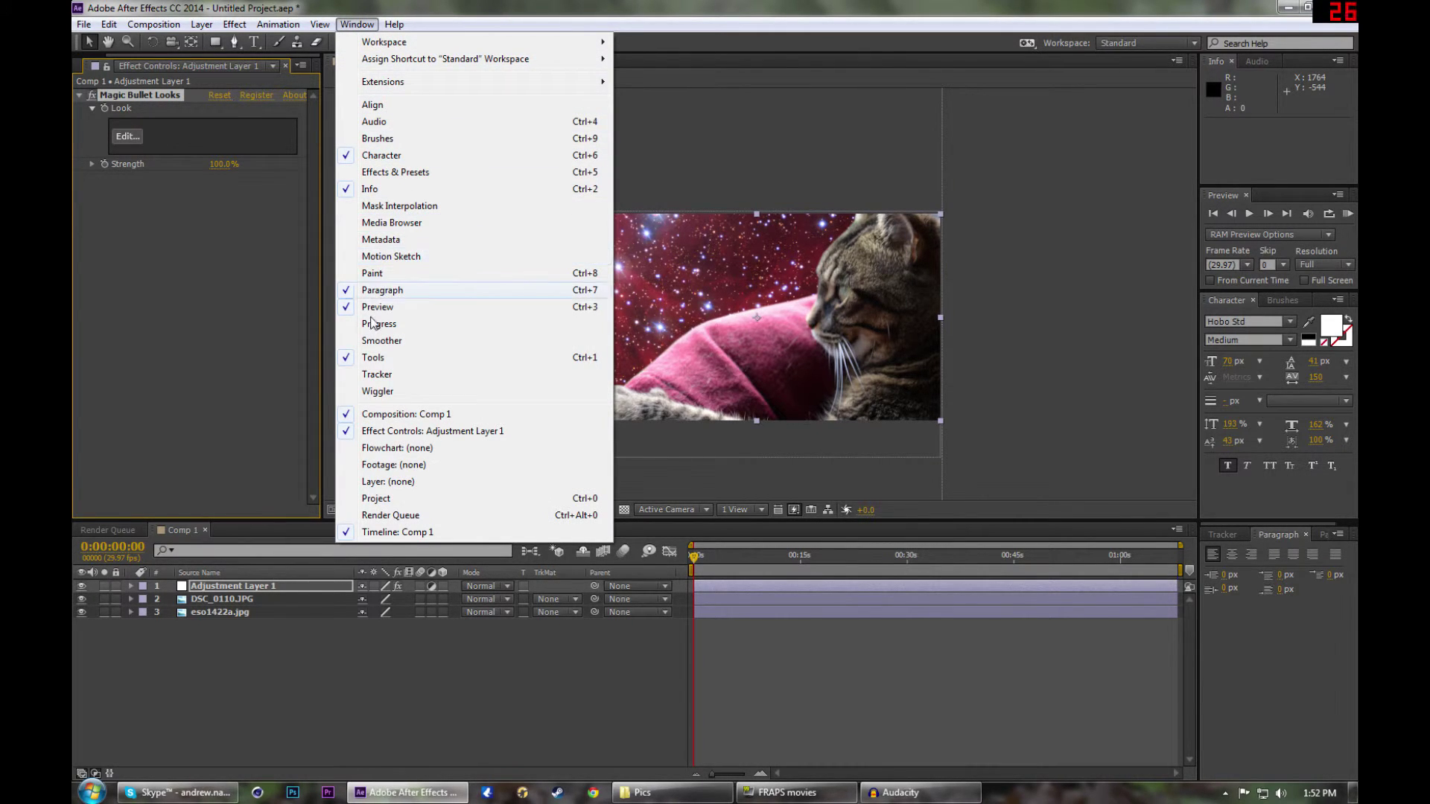
left_click(199, 356)
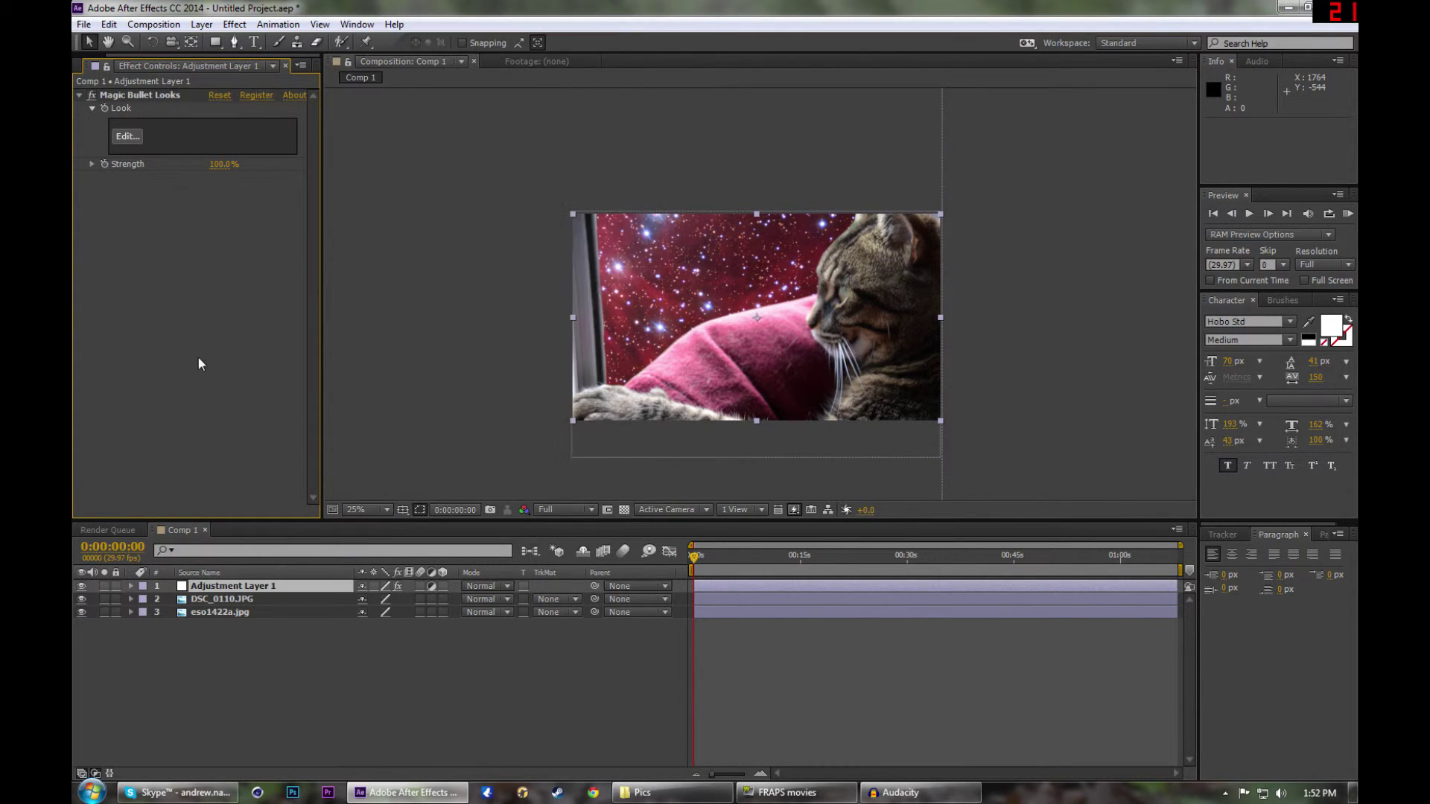
Grade the comp with the Cat Eye look after trying Too Many SEATACs
left_click(134, 138)
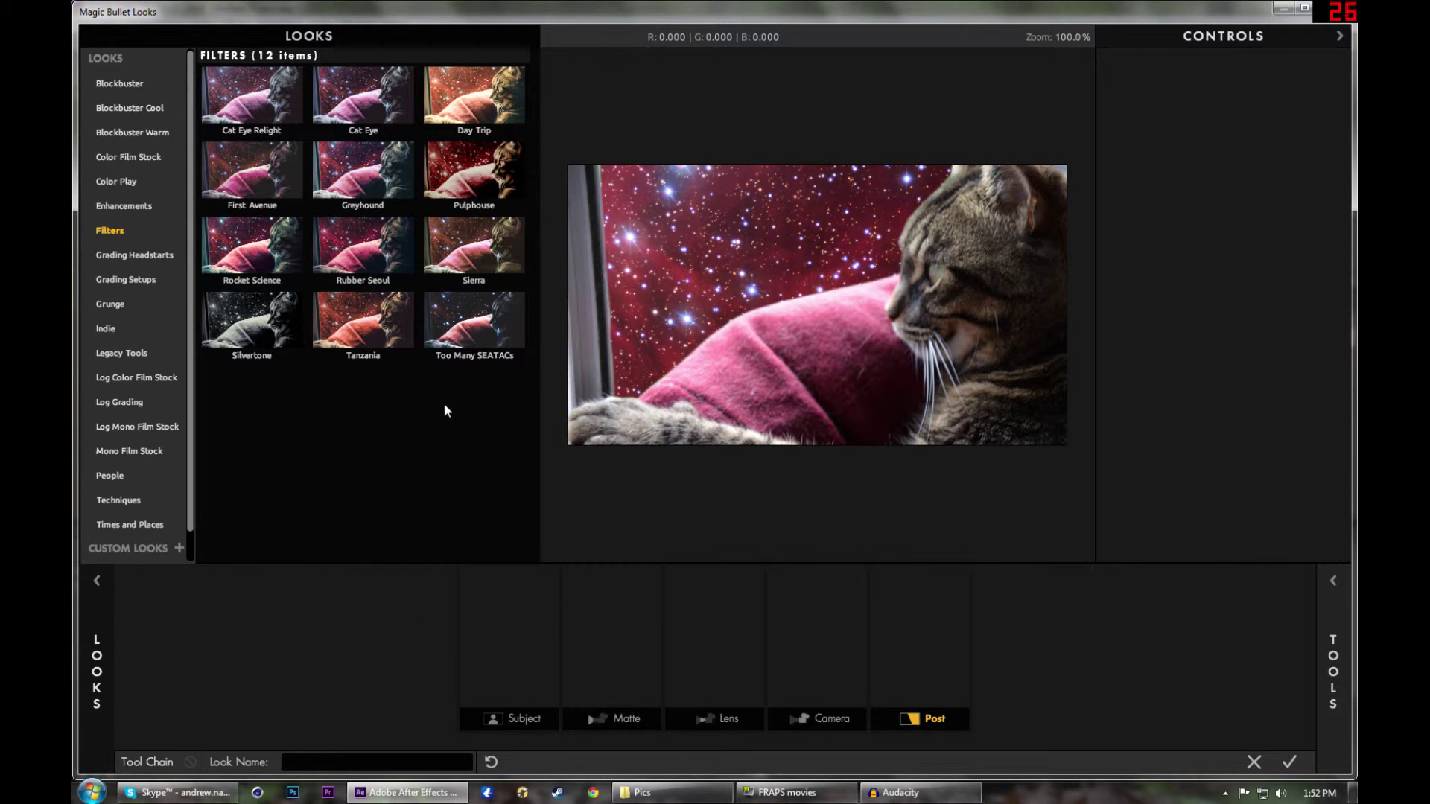
left_click(474, 336)
left_click(363, 94)
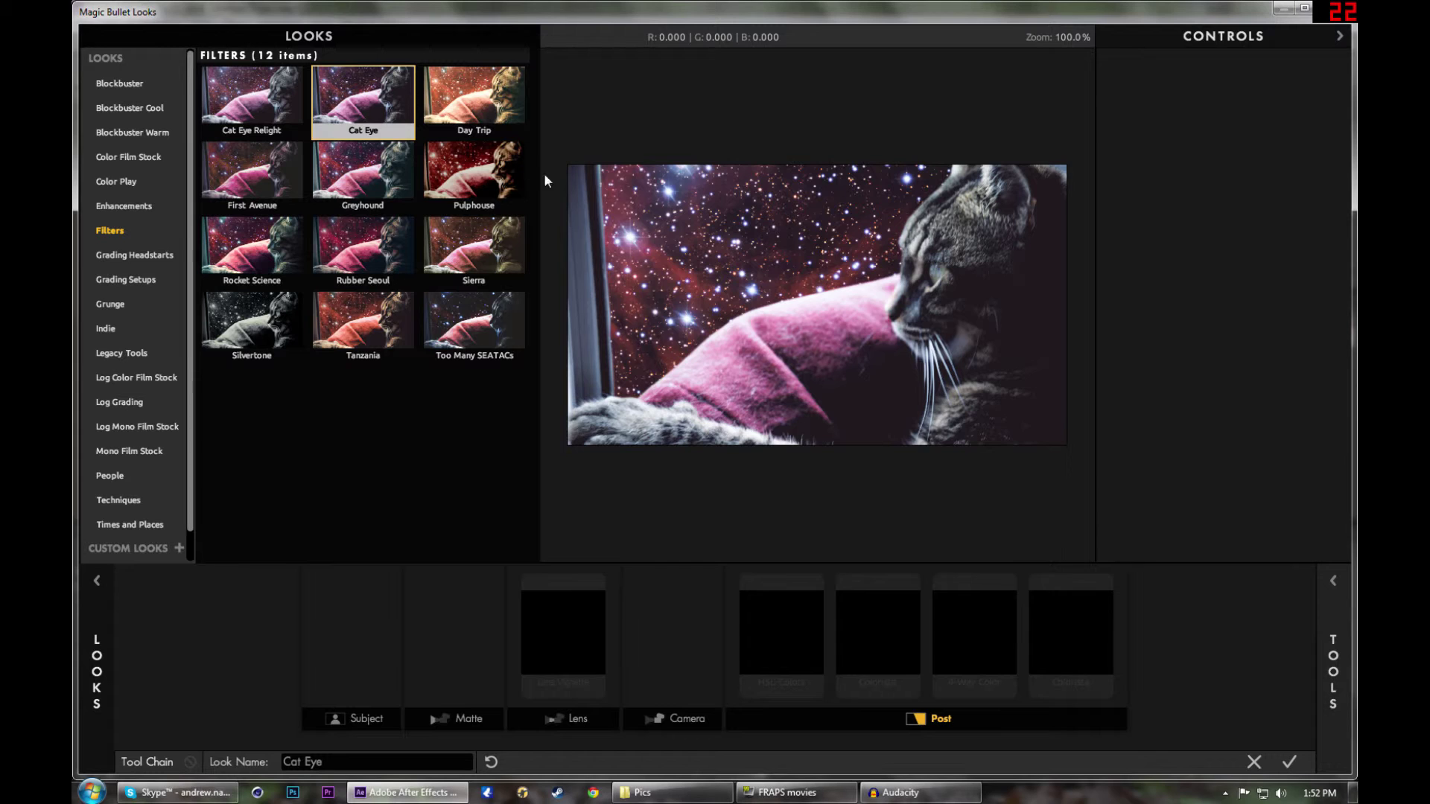
left_click(1289, 762)
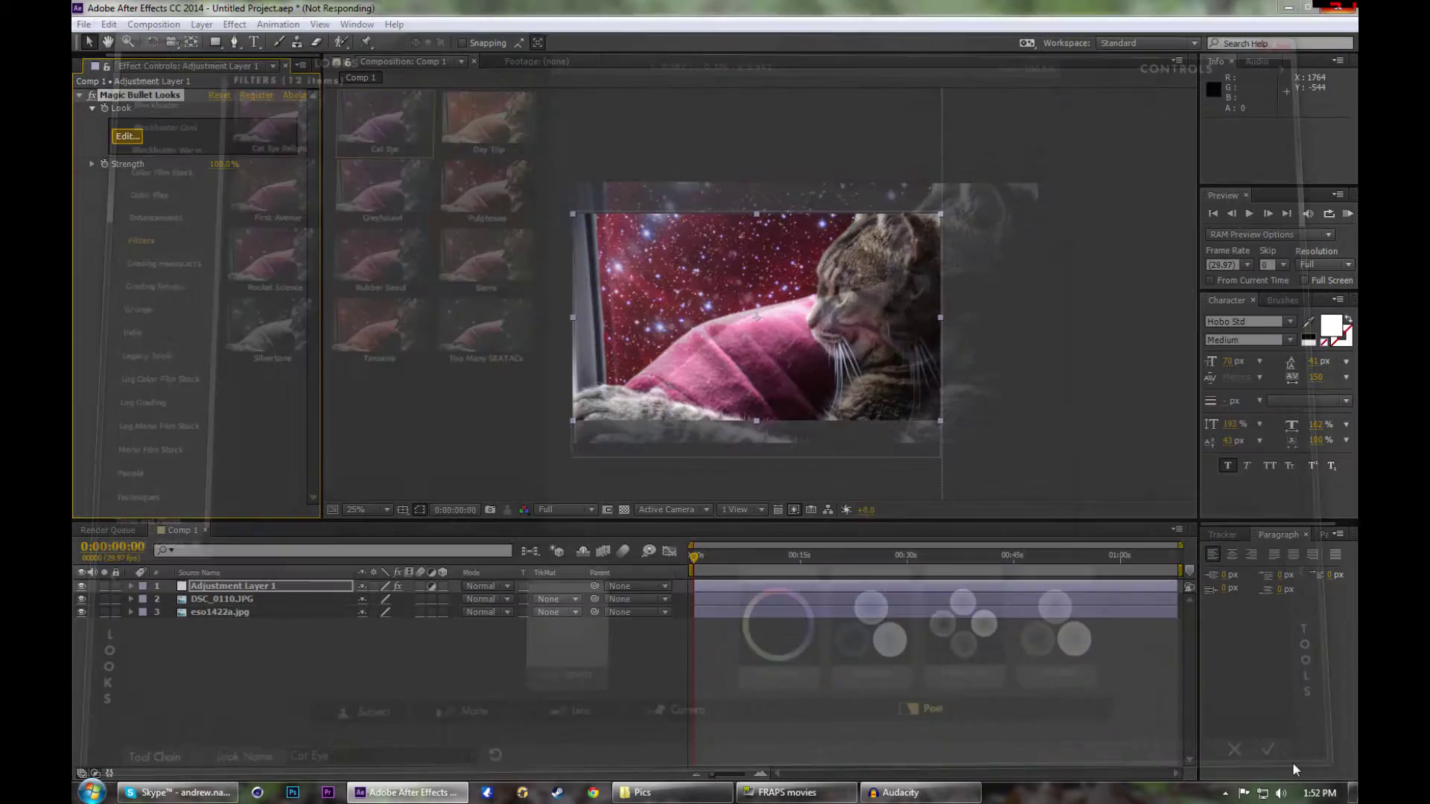
End Comp 1's work area at 0:00:11:15, a duration of 0:00:11:16
left_click(611, 223)
key("period")
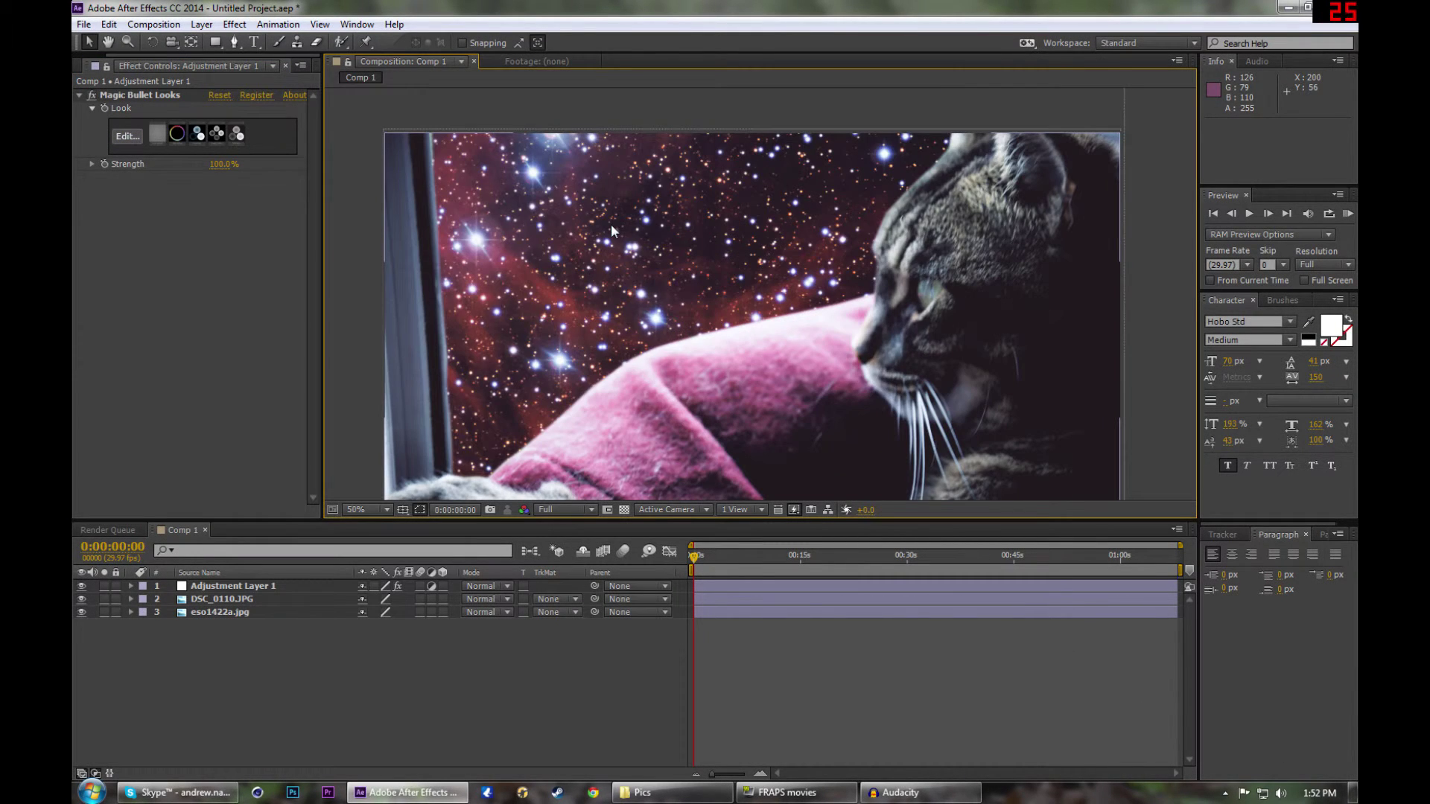
key("comma")
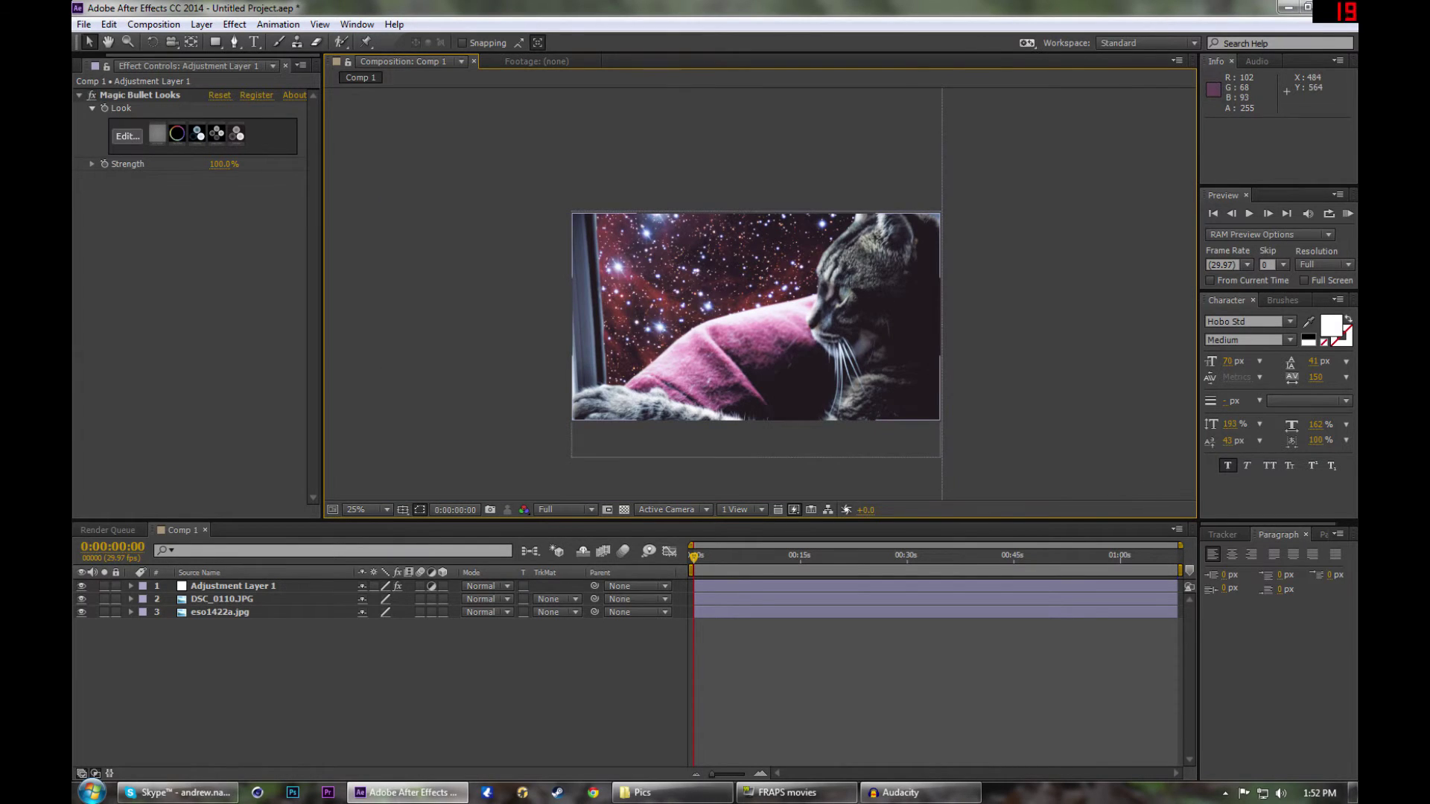
key("h")
left_click_drag(623, 265, 634, 228)
key("period")
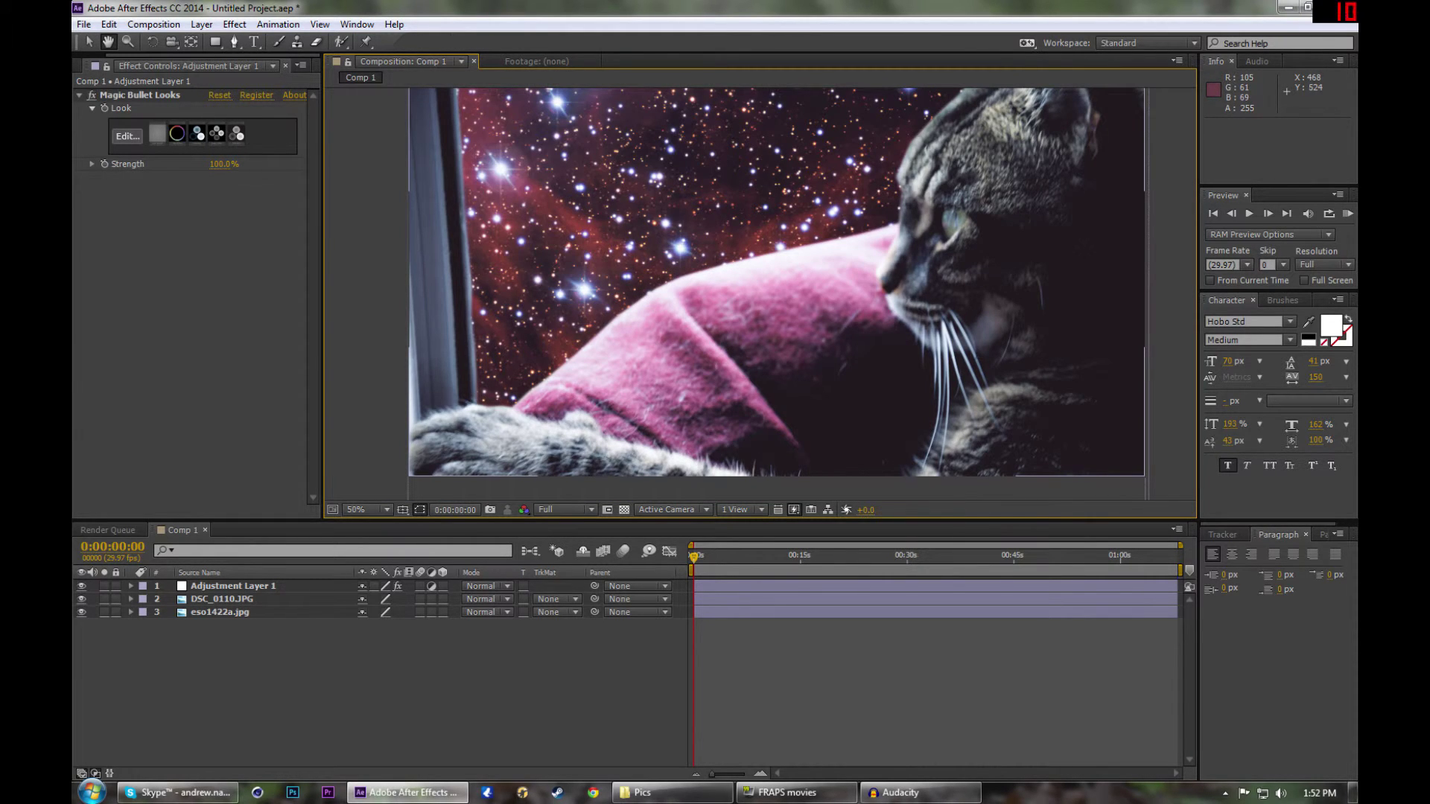
key("v")
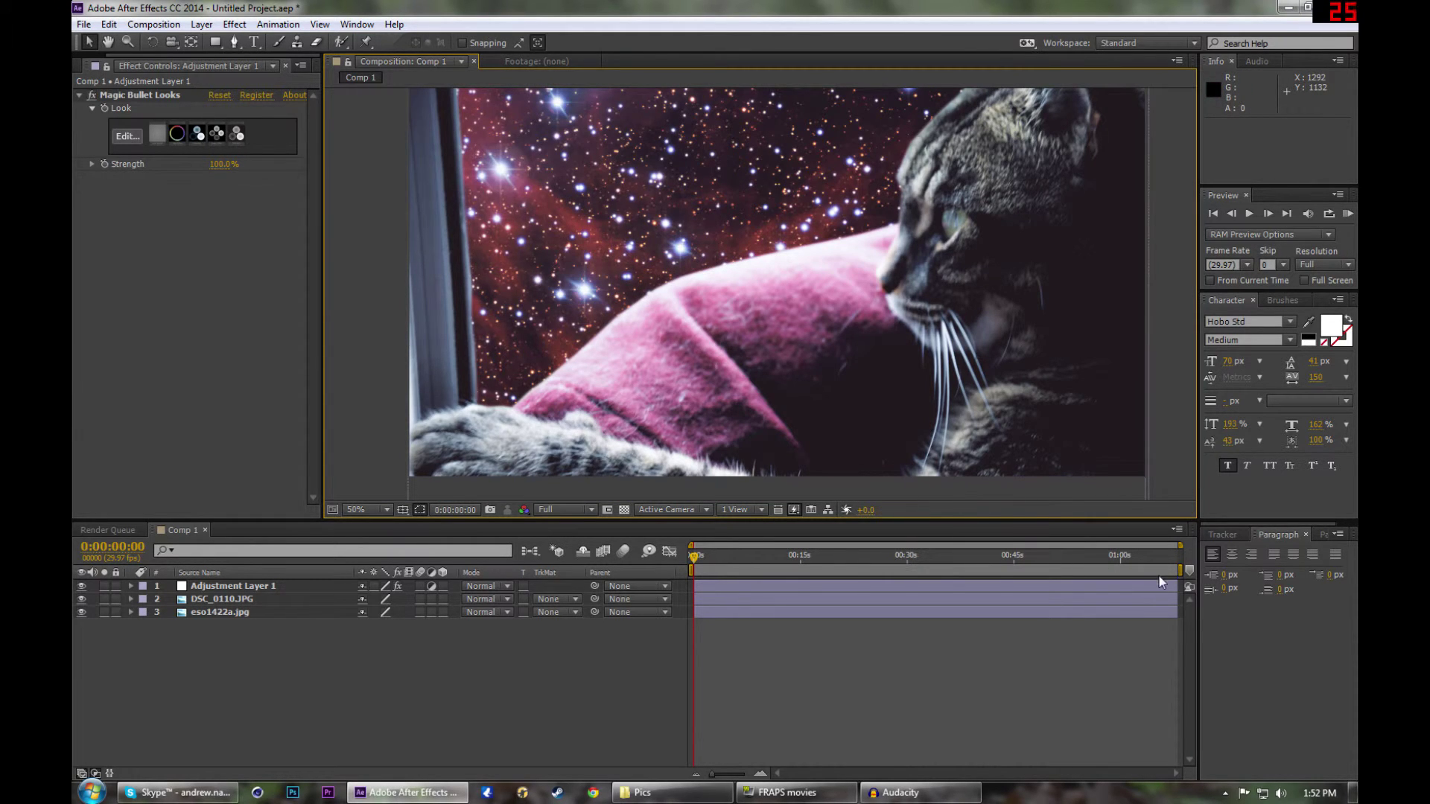
left_click_drag(1180, 571, 778, 571)
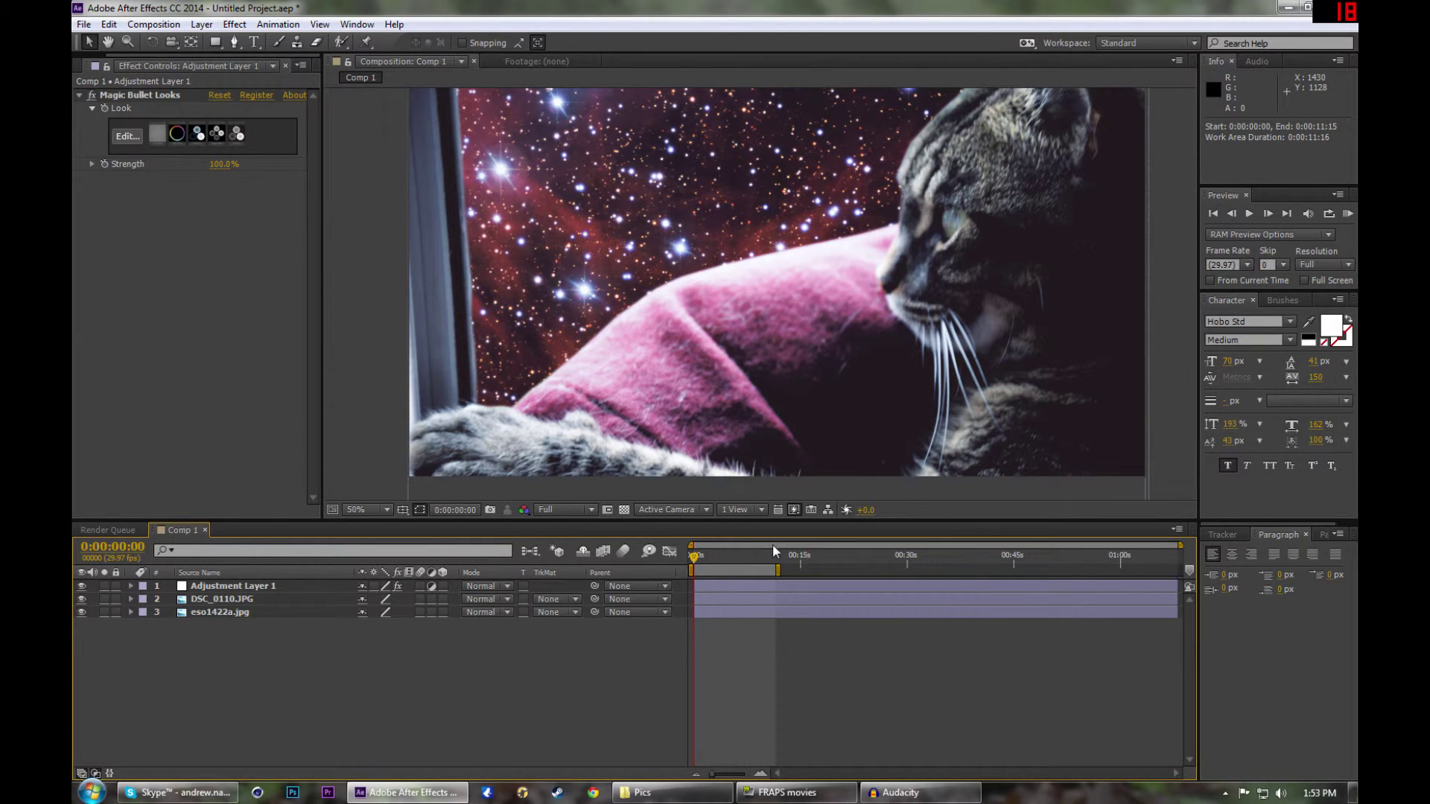
key("h")
left_click_drag(733, 429, 731, 448)
key("v")
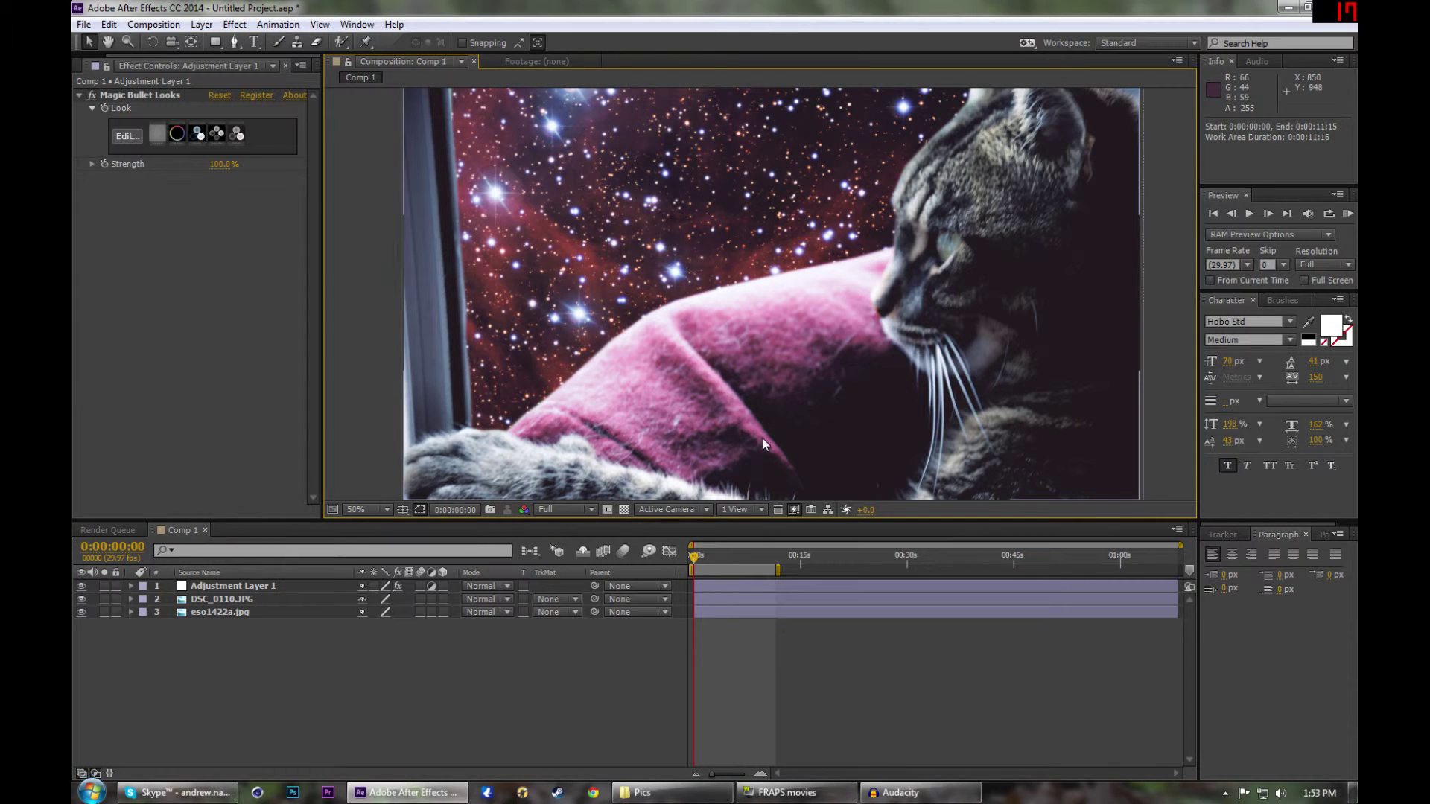
Run a RAM Preview caching all 346 frames of Comp 1 at 29.97 fps
left_click(1349, 215)
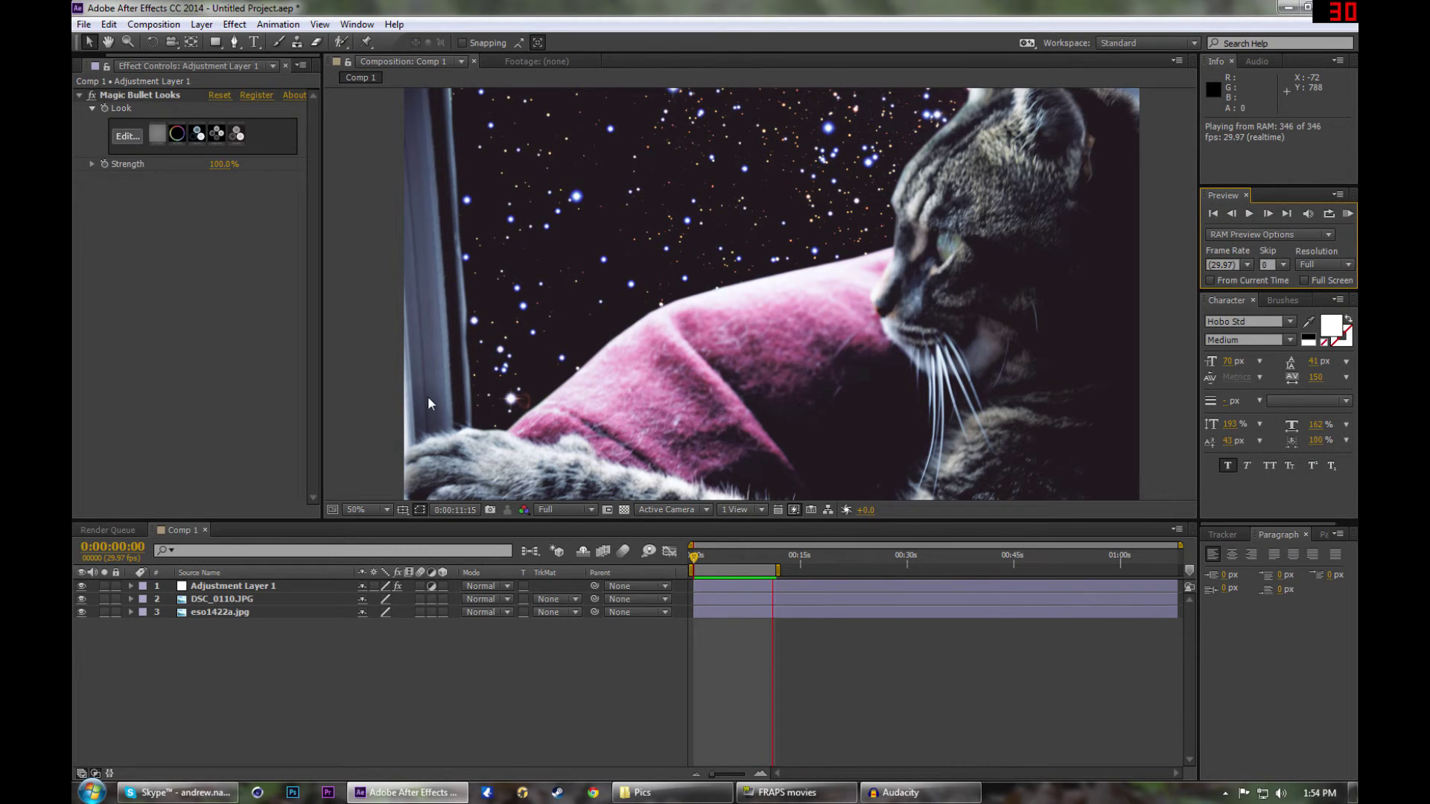
Stop the preview, inspect the cat photo's window mask, and show the Tracker panel
key("space")
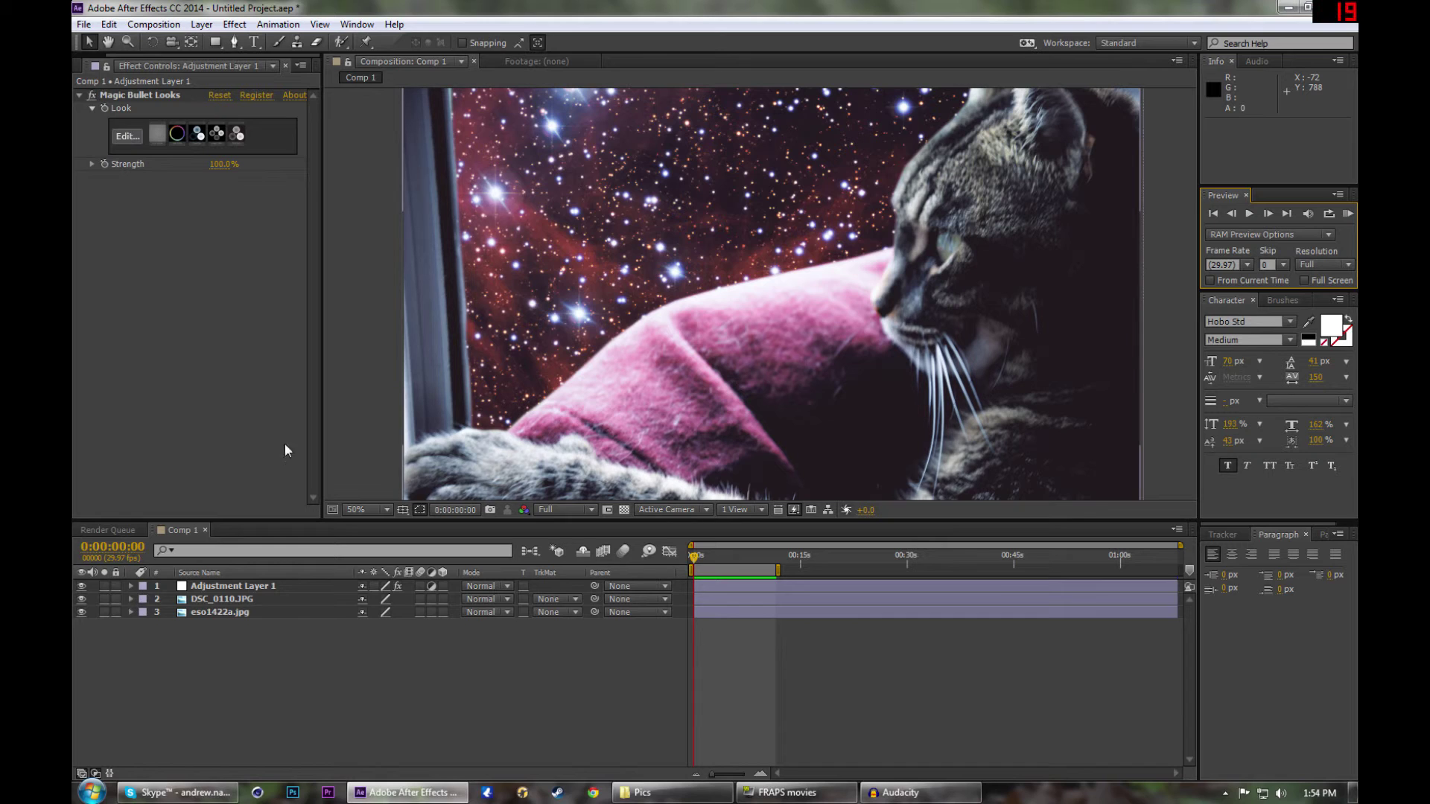
left_click(249, 599)
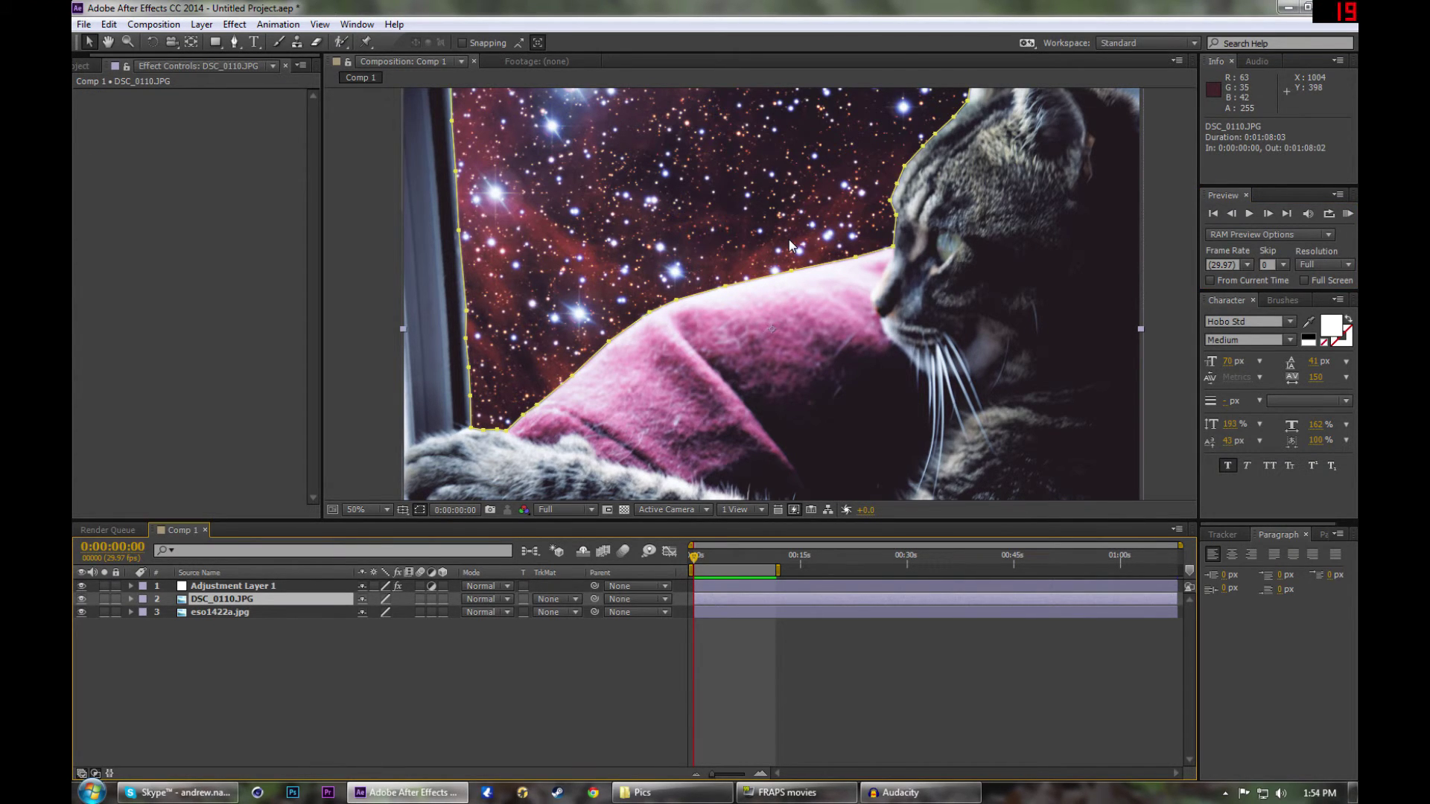
left_click(1227, 534)
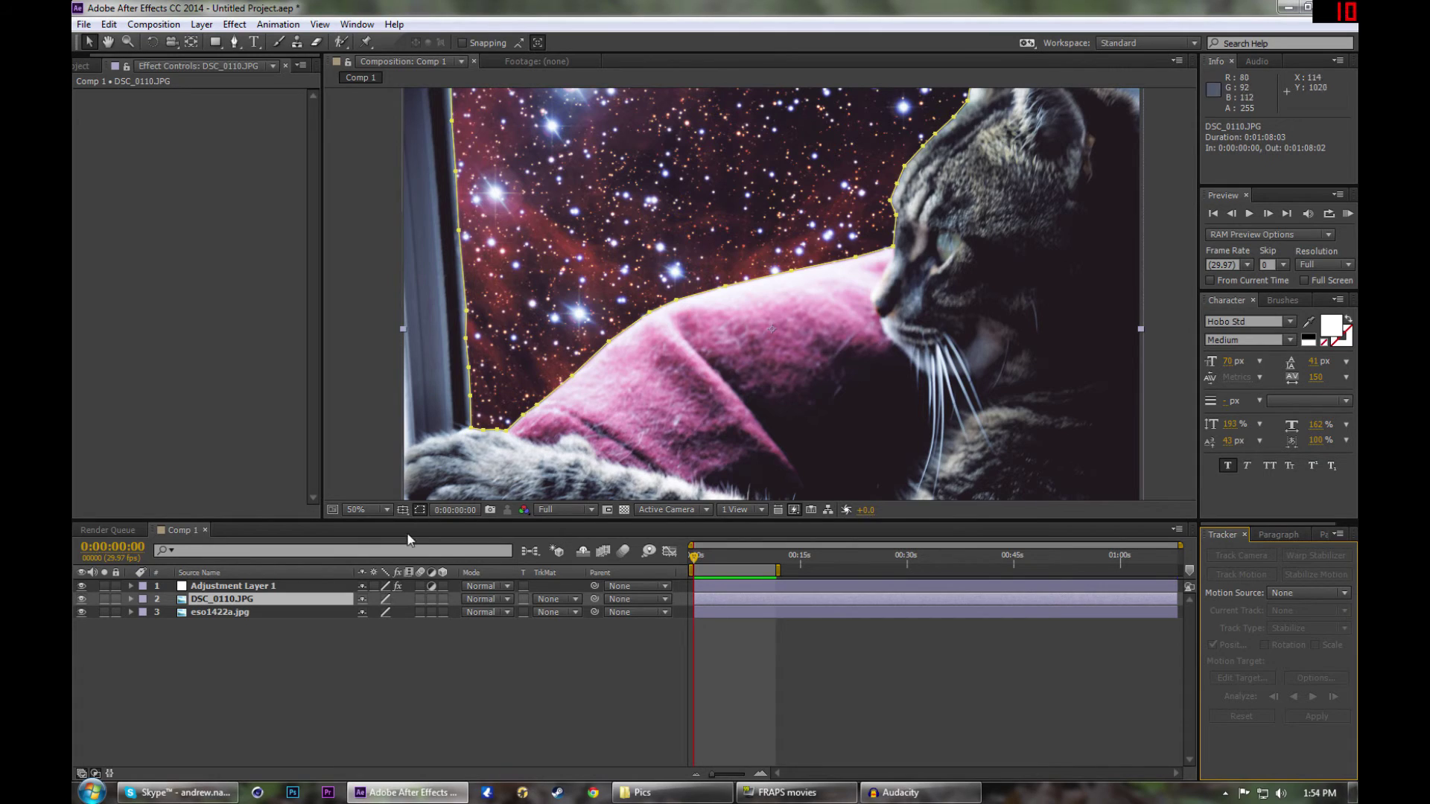
left_click(292, 668)
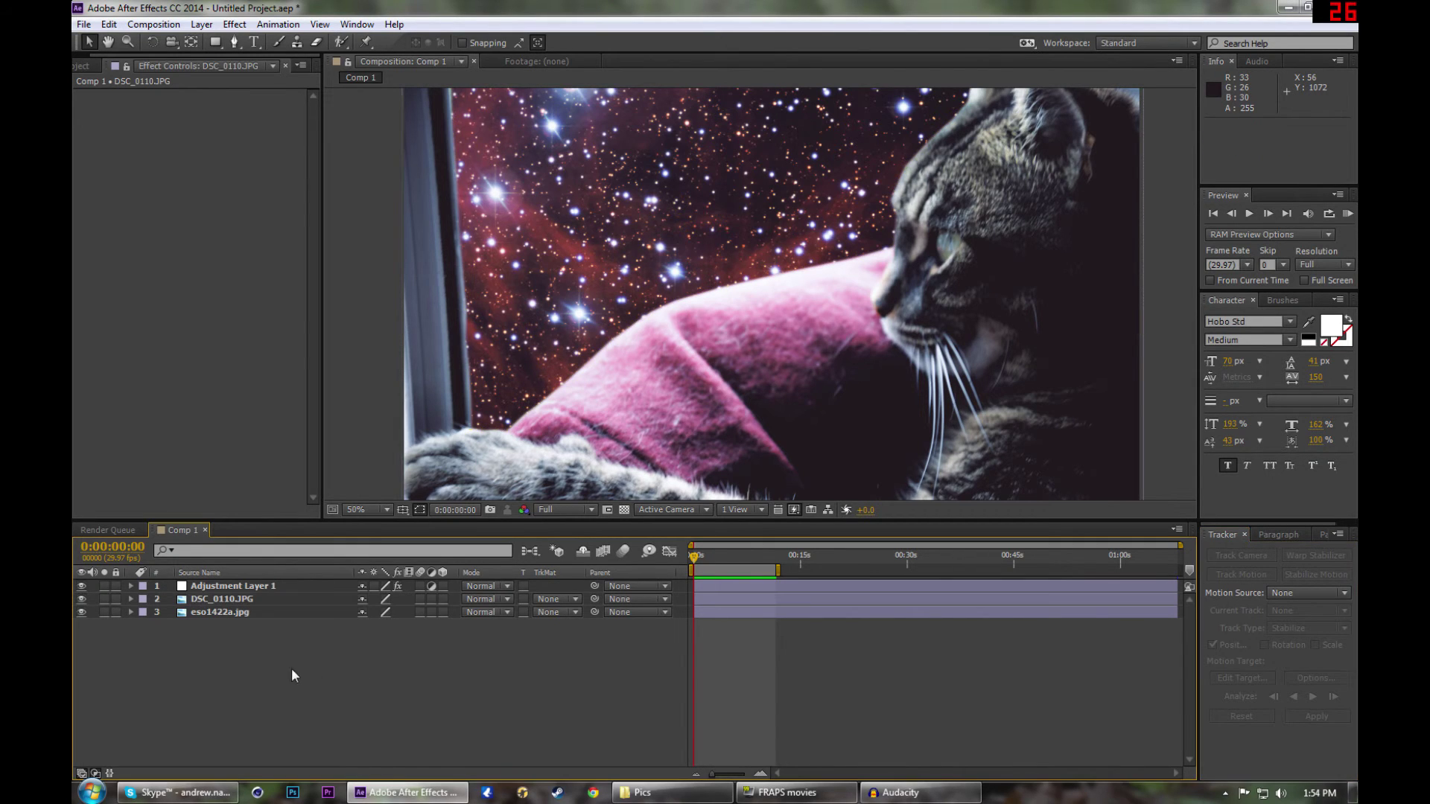
Expand the nebula layer eso1422a.jpg and select all its Position keyframes
left_click(129, 598, "ctrl")
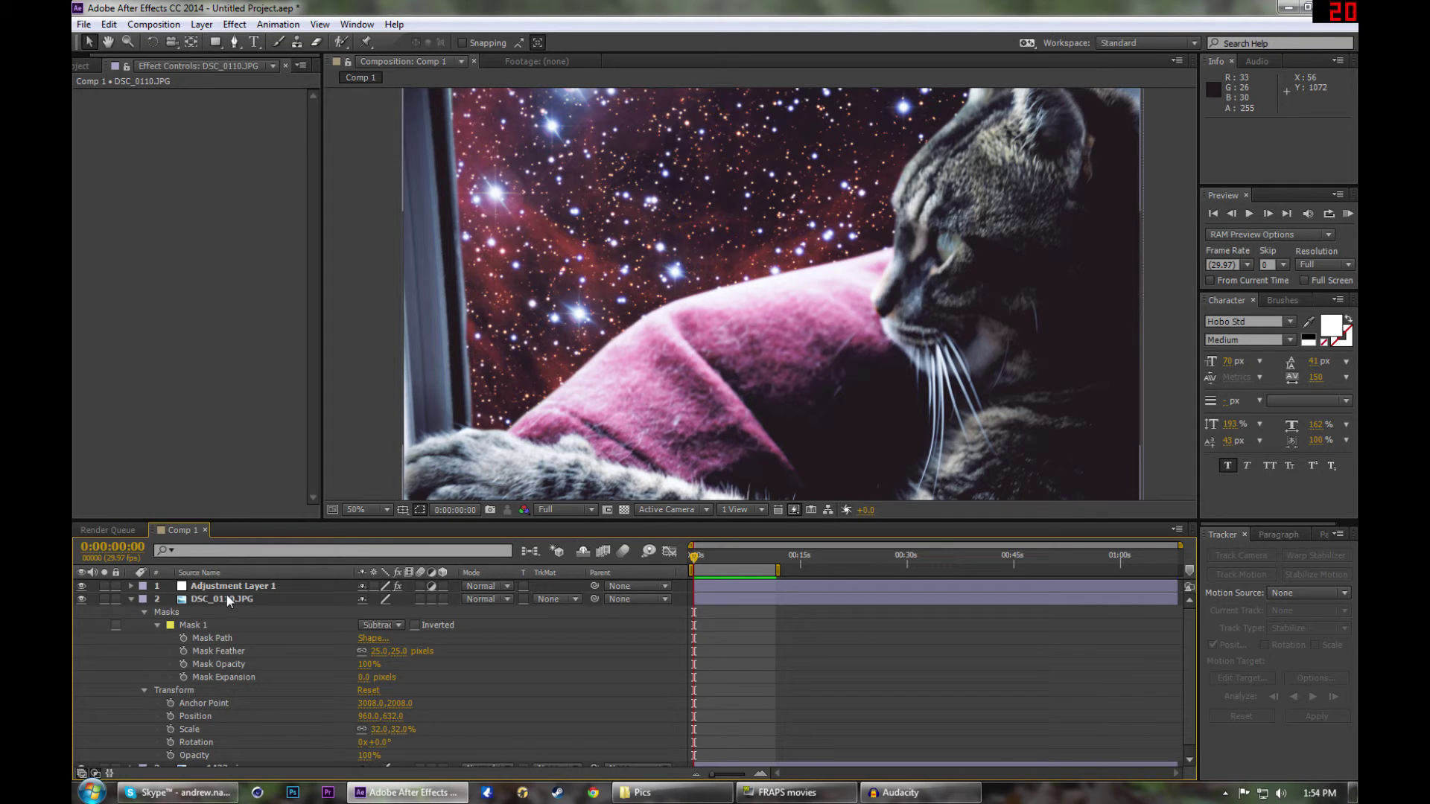
left_click(131, 600)
left_click(132, 611, "ctrl")
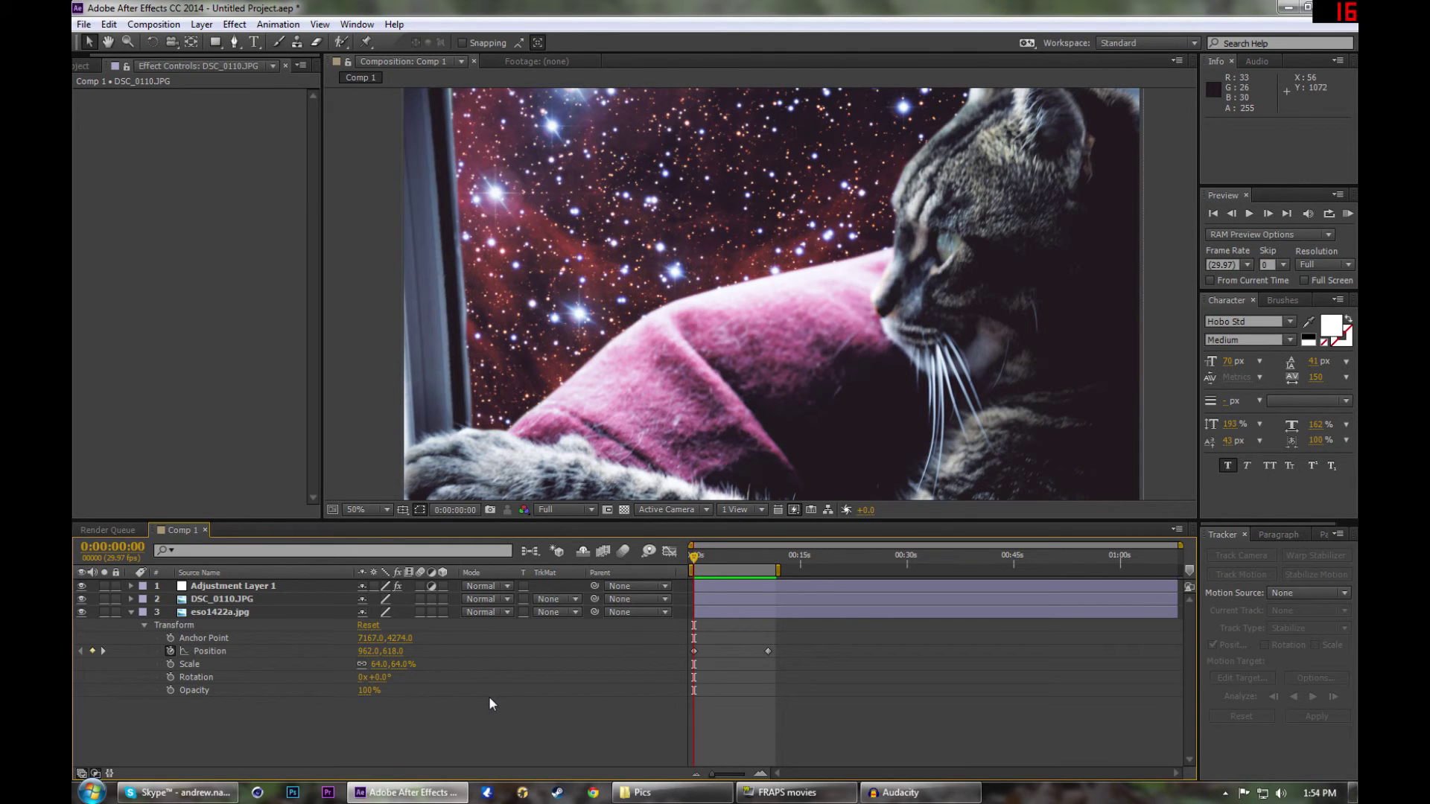
left_click_drag(816, 700, 668, 628)
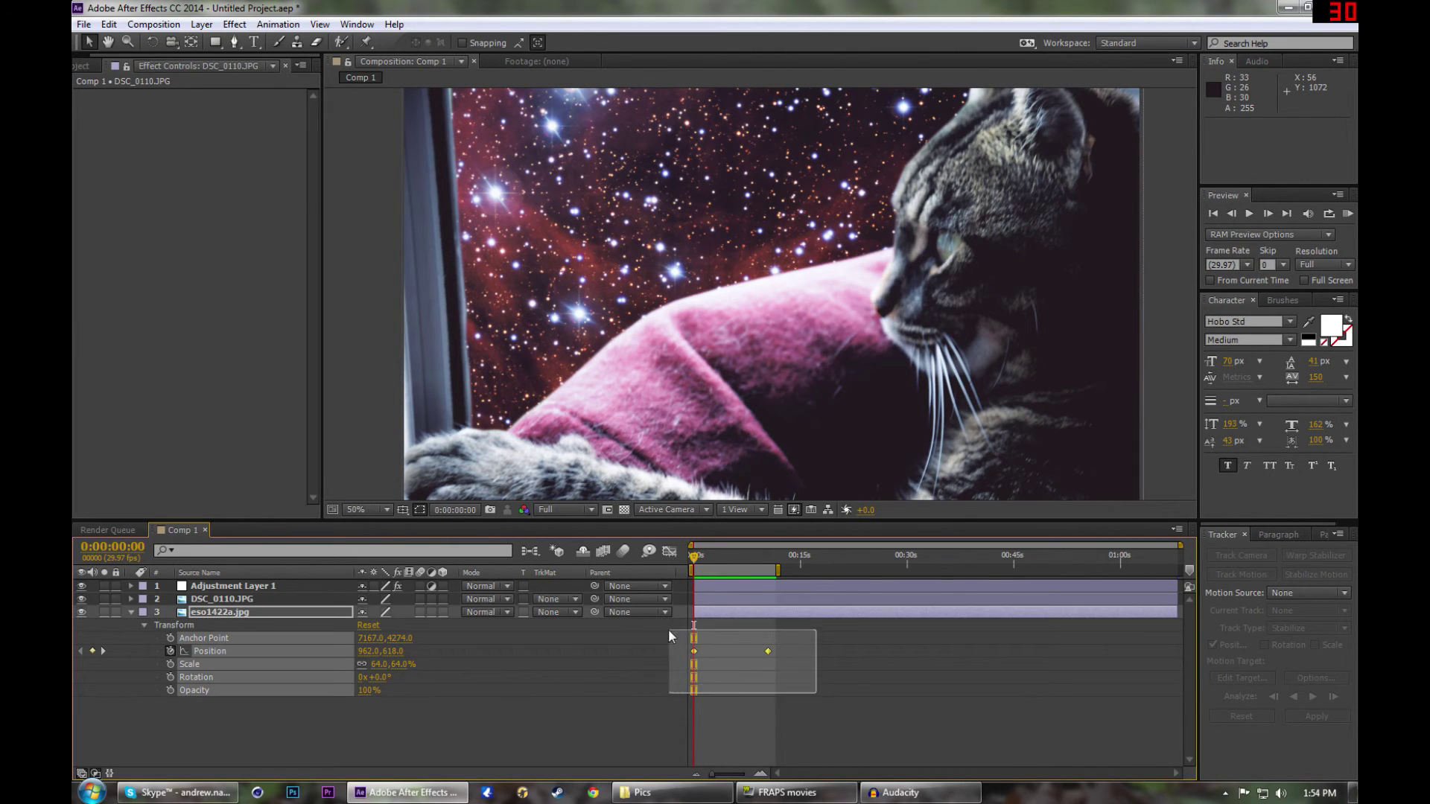
Apply Easy Ease to the nebula's Position keyframes and start a fresh RAM Preview
right_click(768, 648)
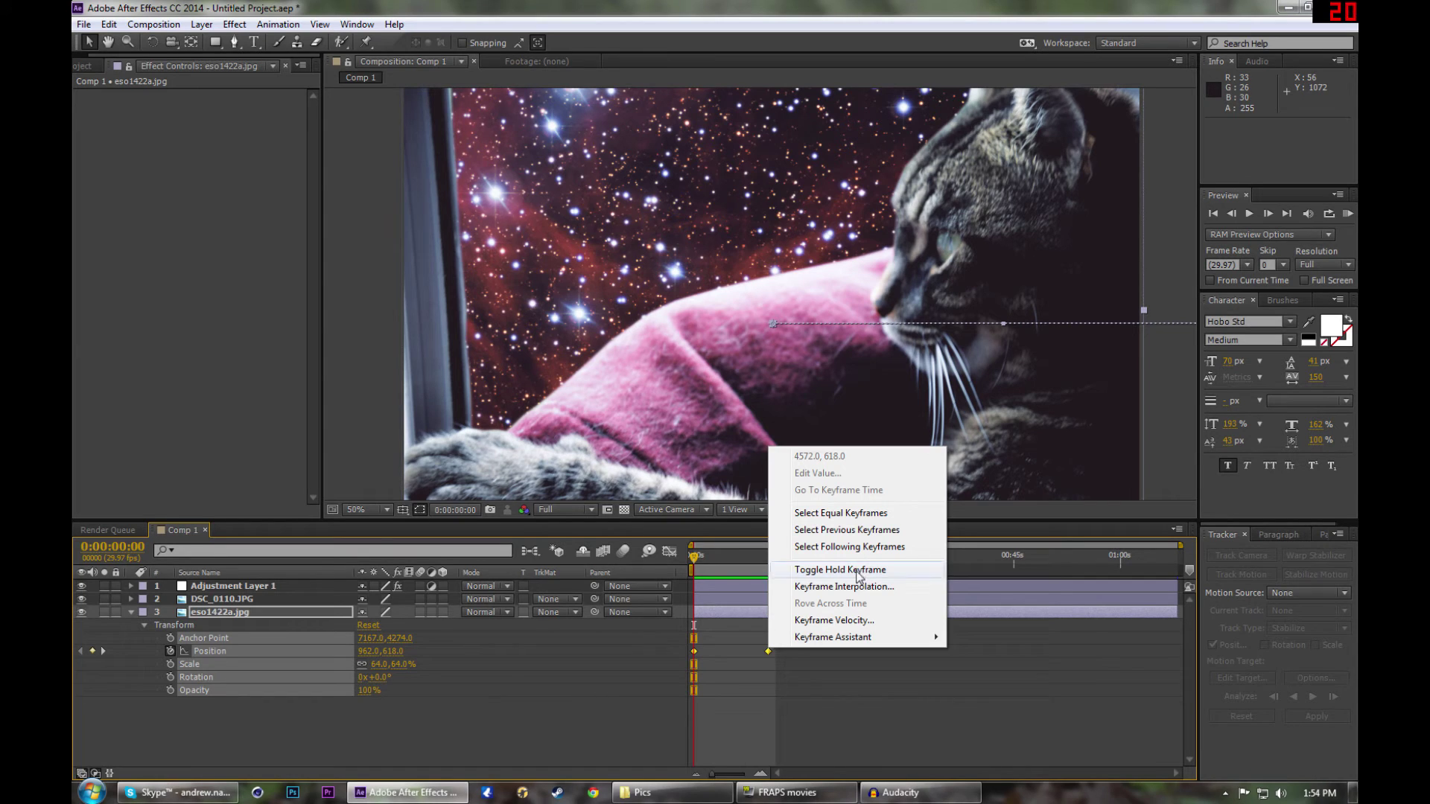
left_click(850, 621)
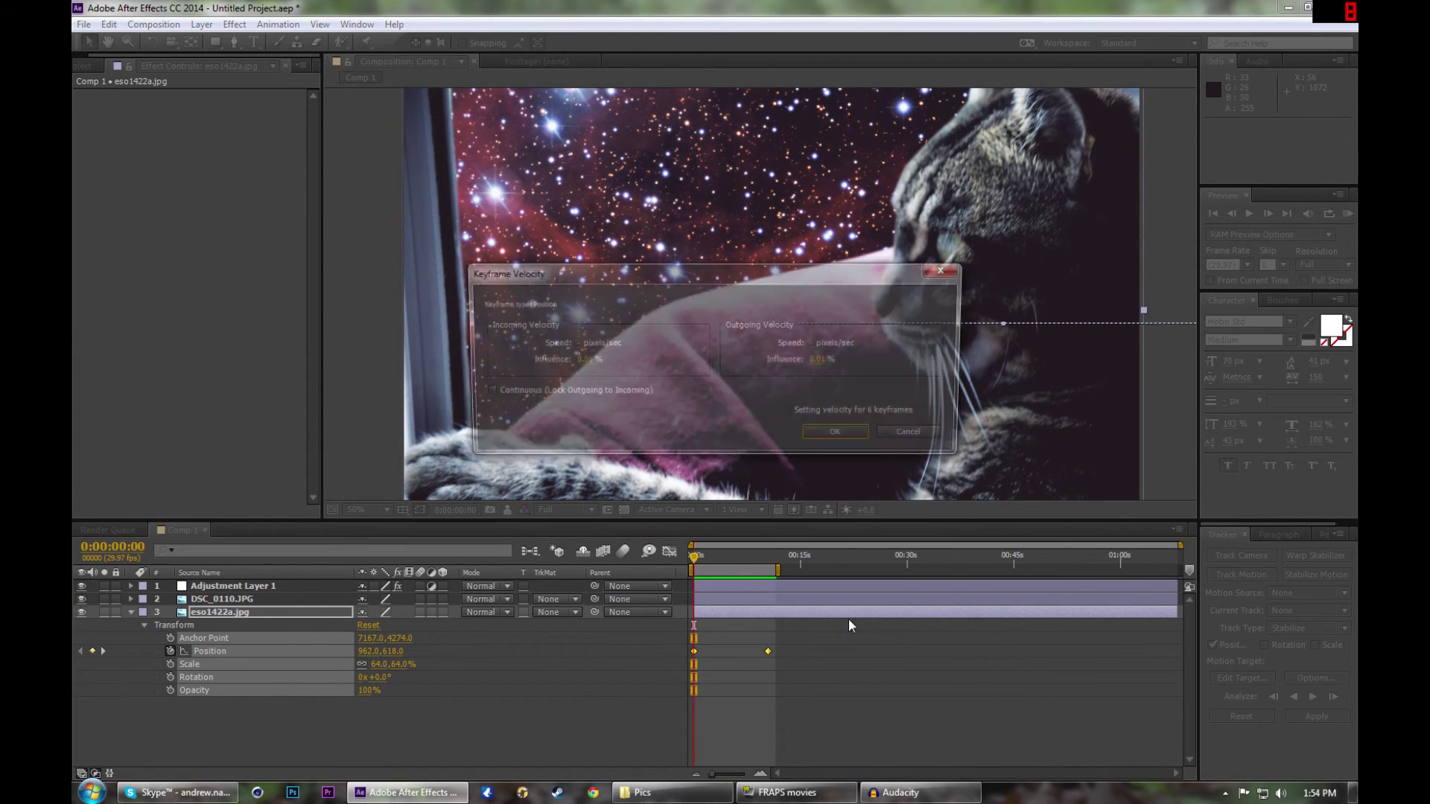
left_click(911, 437)
right_click(769, 650)
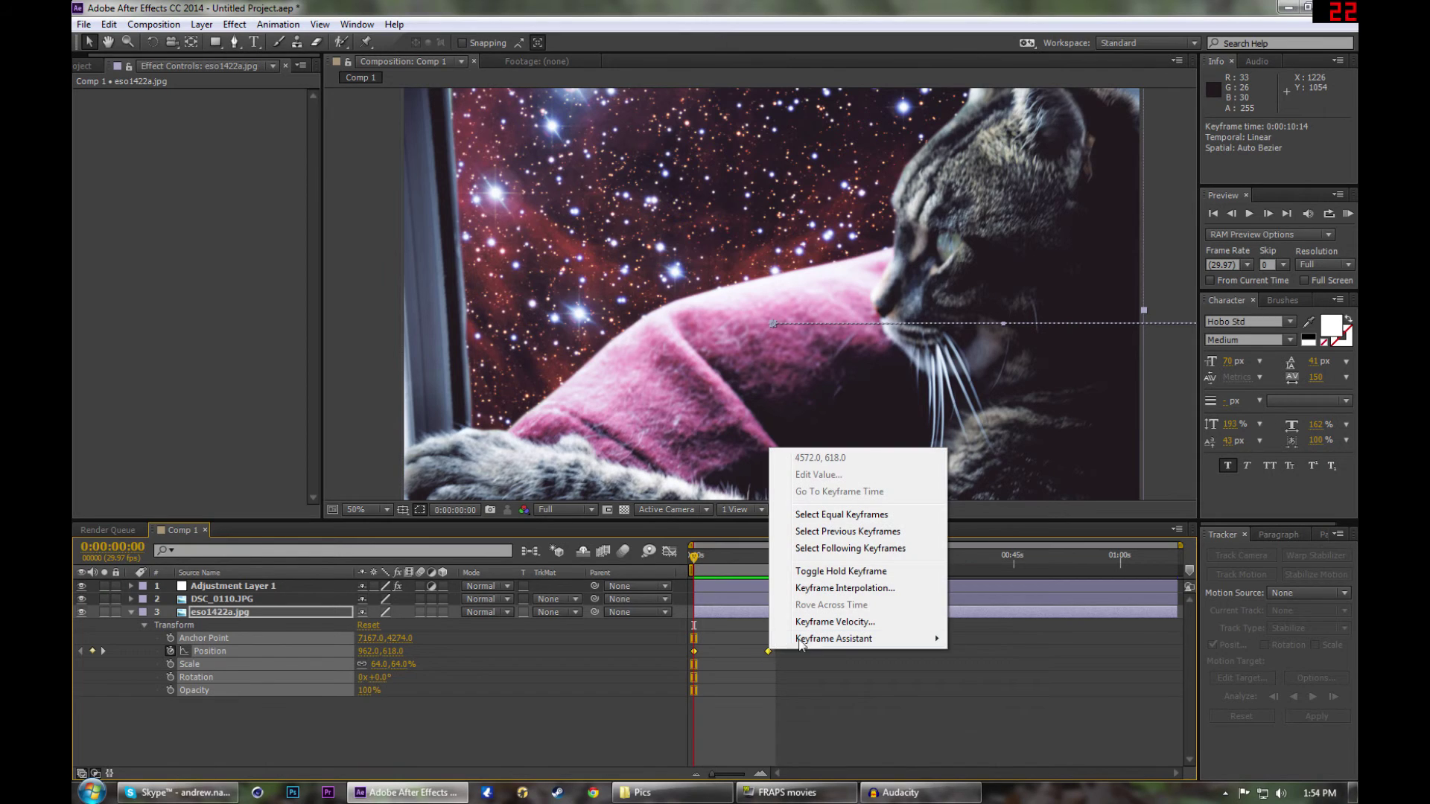
mouse_move(832, 641)
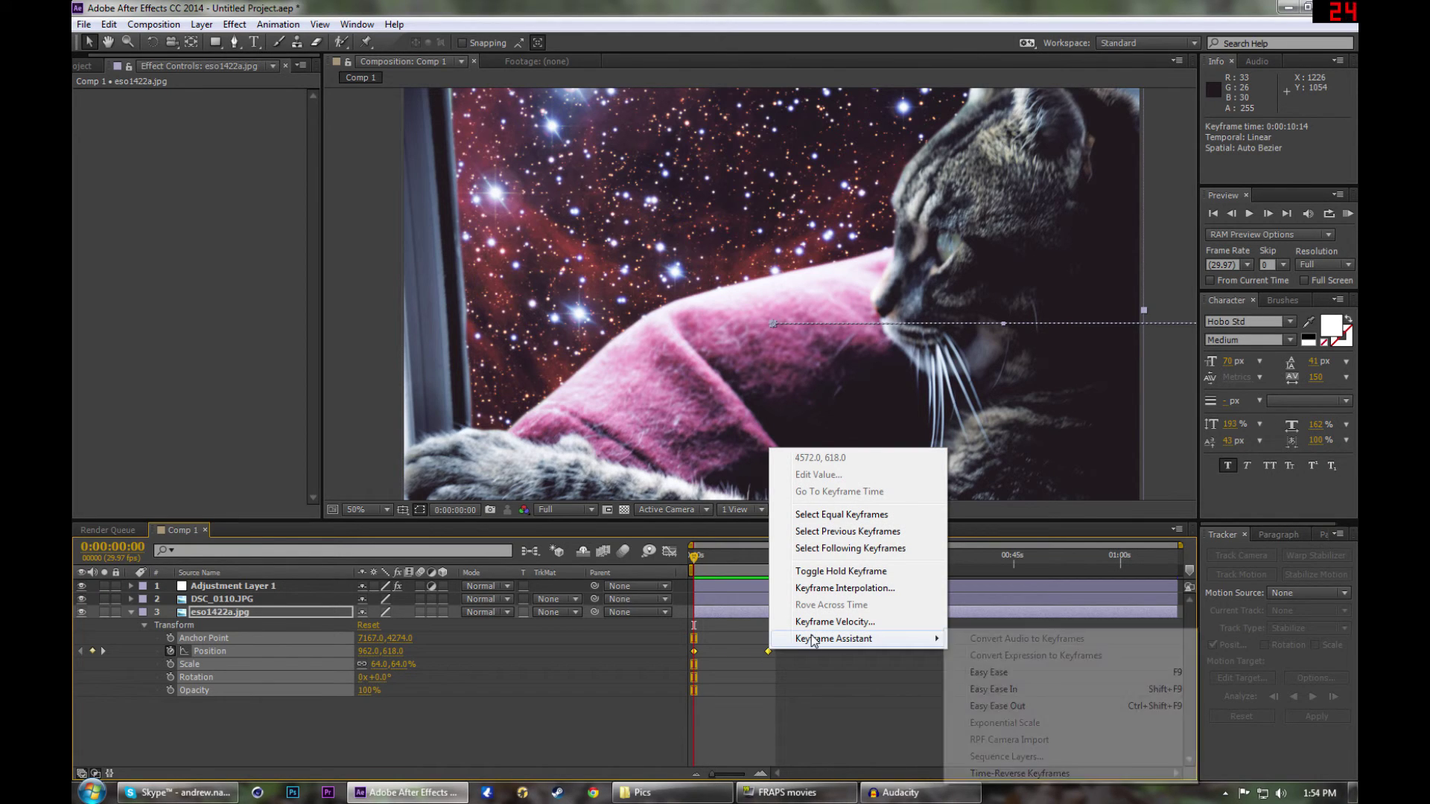
left_click(1016, 677)
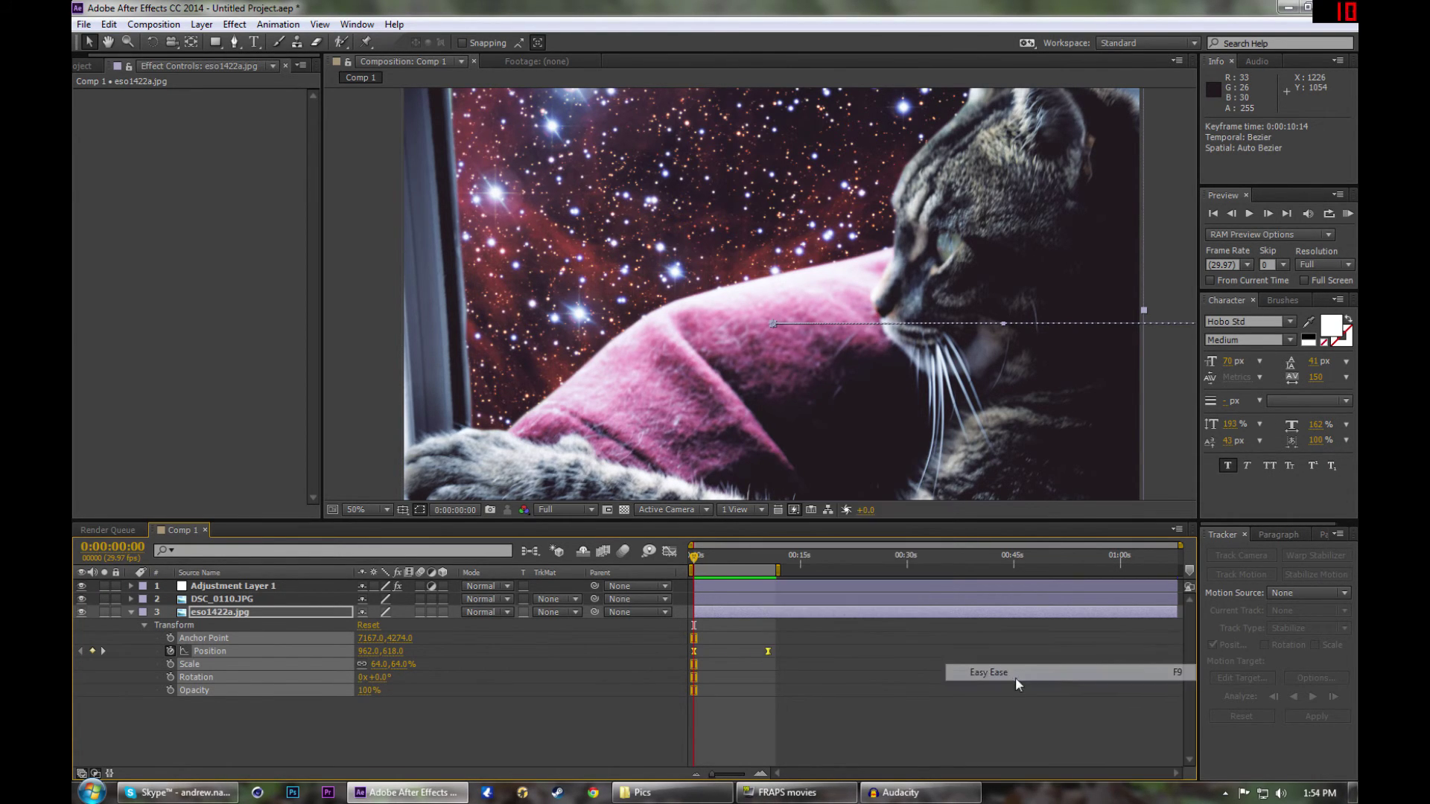
left_click(874, 721)
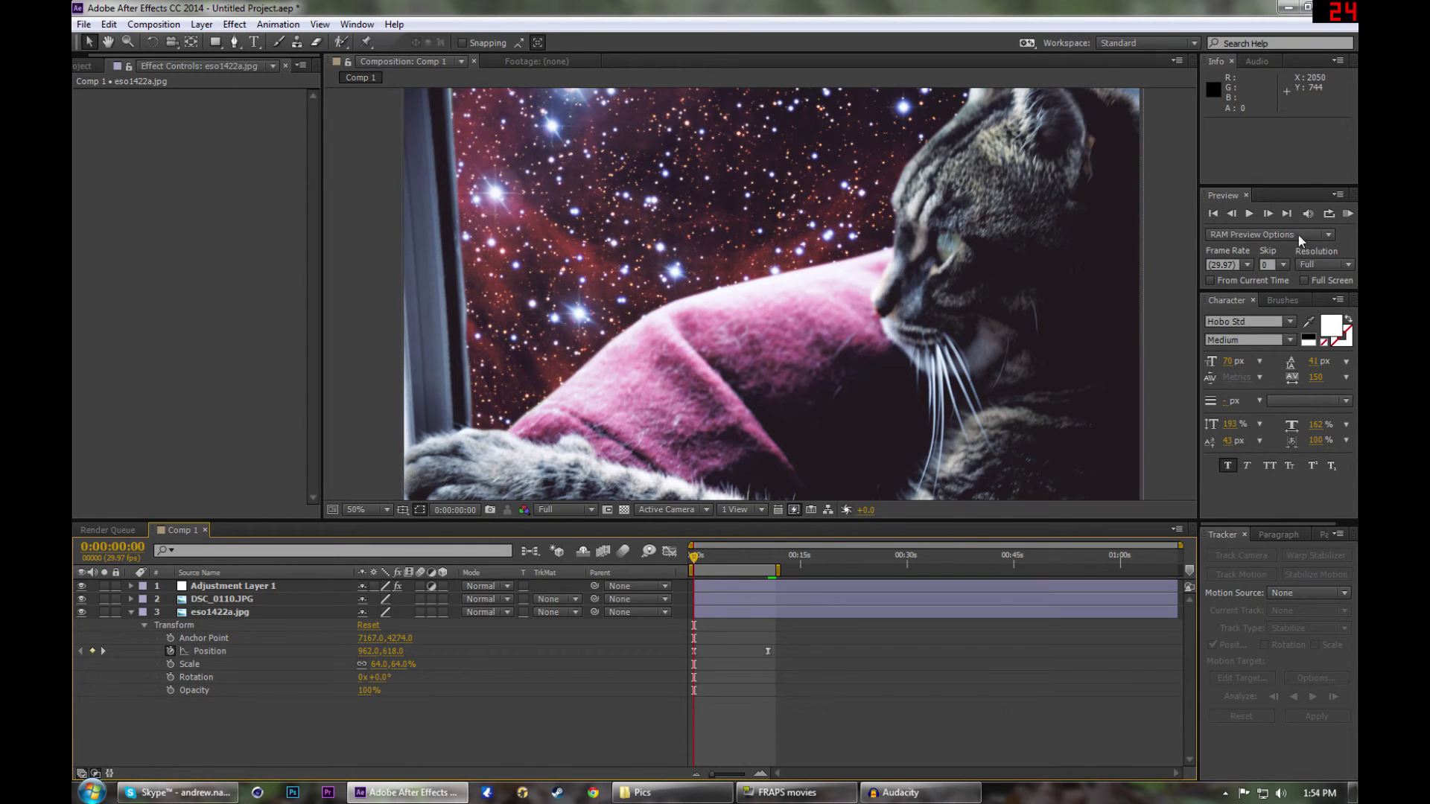
left_click(1348, 214)
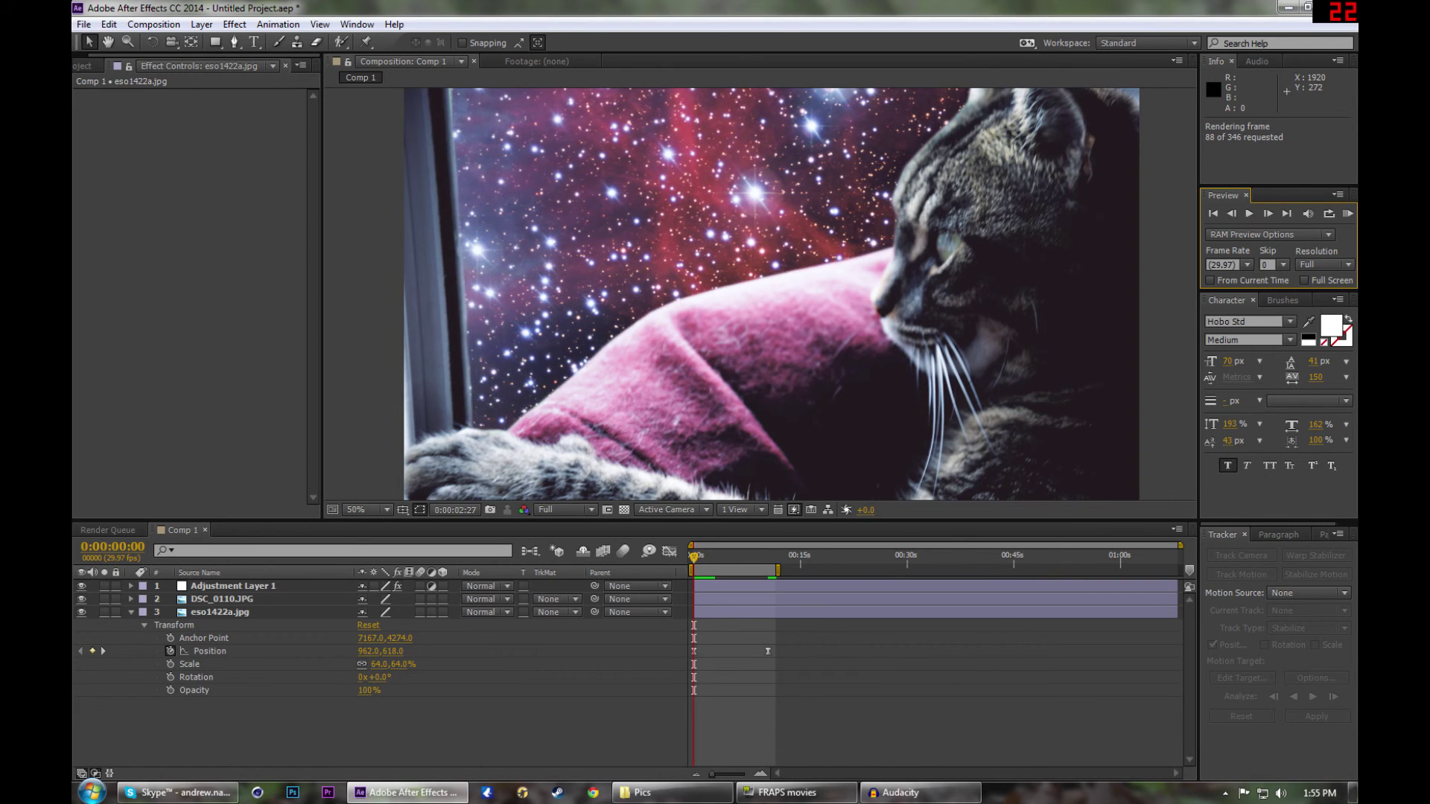
Zoom the viewer out to 25% while the eased RAM preview renders
key("comma")
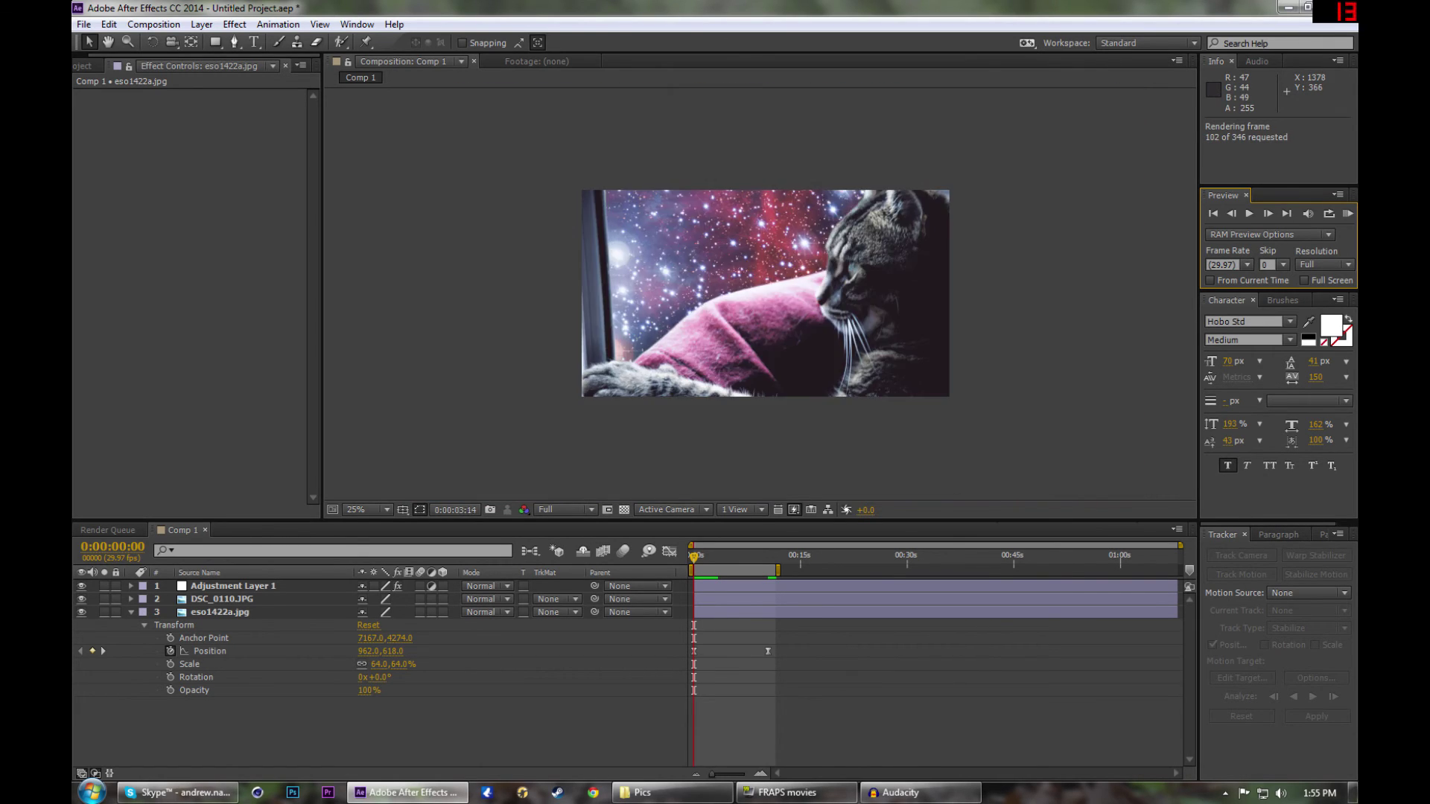